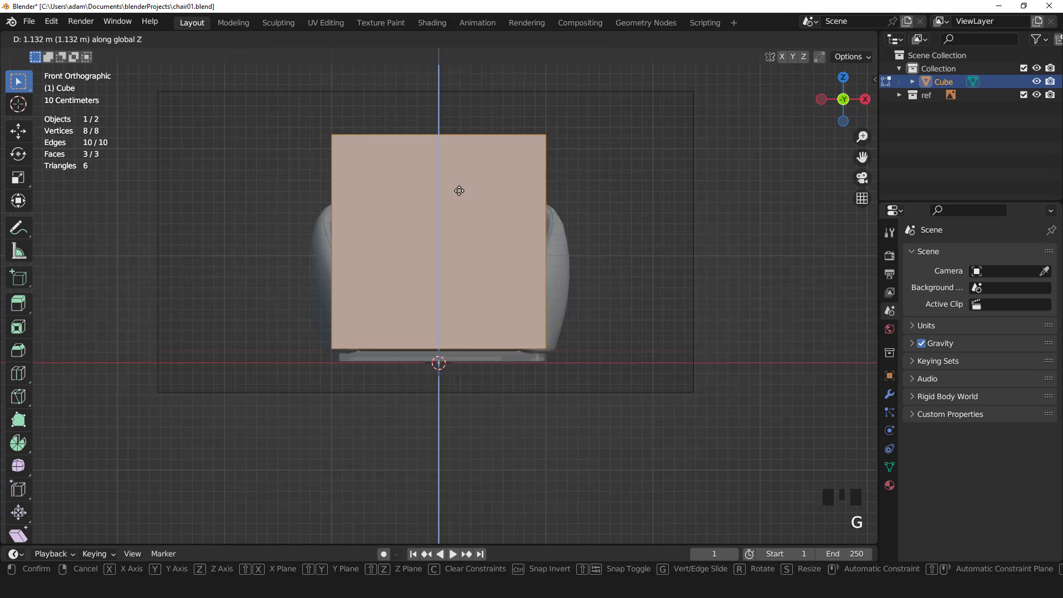
Raise the open cube along Z by about 1.13 m and widen it slightly along X to match the armchair reference.
left_click(458, 190)
key("alt+z")
scroll(607, 258, "down", 1)
key("s")
key("x")
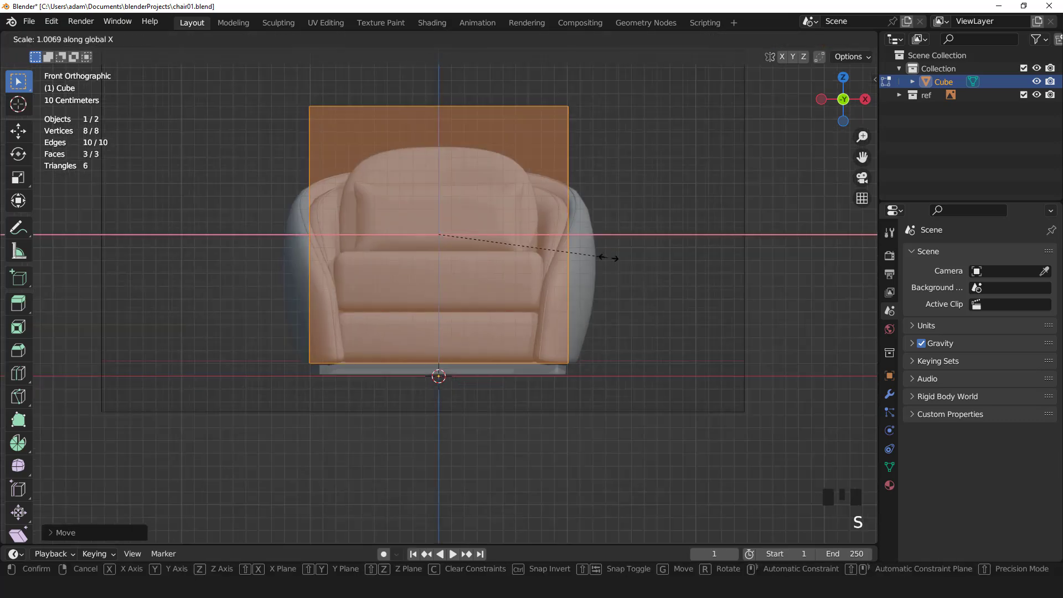
left_click(610, 258)
Lower the cube's upper vertices along Z to just below the top of the reference backrest.
scroll(610, 258, "down", 2)
key("1")
left_click_drag(292, 119, 586, 204)
scroll(586, 204, "up", 1)
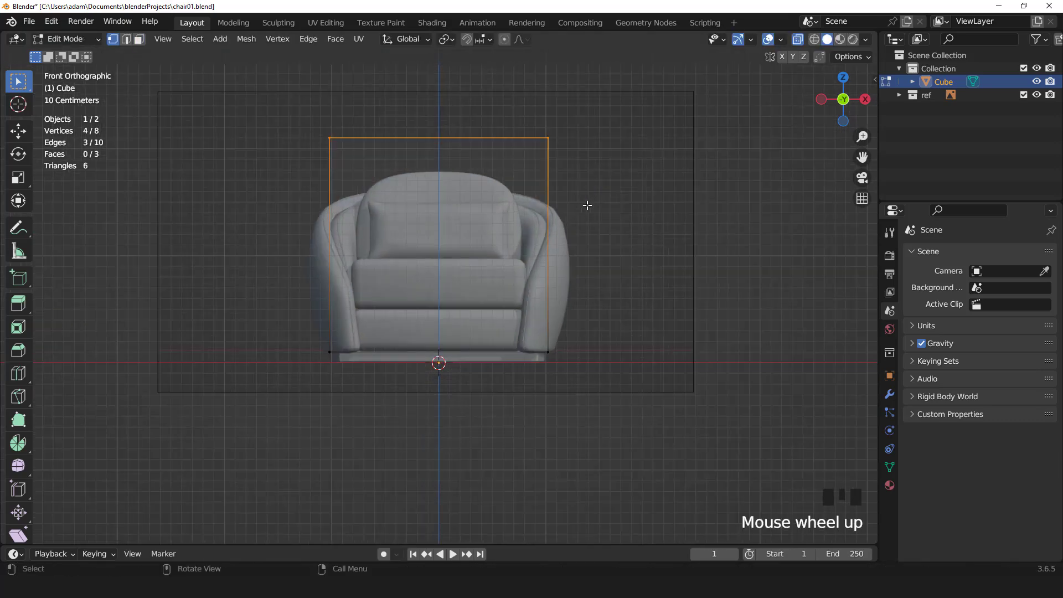
key("g")
key("z")
left_click(587, 252)
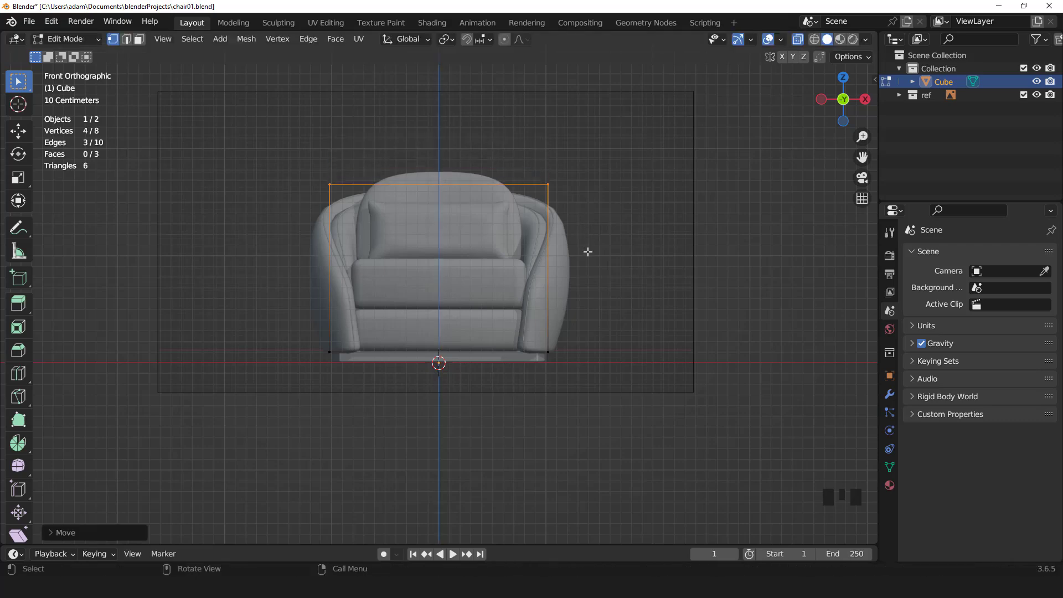
Shift the two upper front corner vertices of the side panels slightly downward.
left_click(798, 40)
middle_click_drag(692, 127, 615, 156)
scroll(614, 157, "up", 2)
left_click(334, 178)
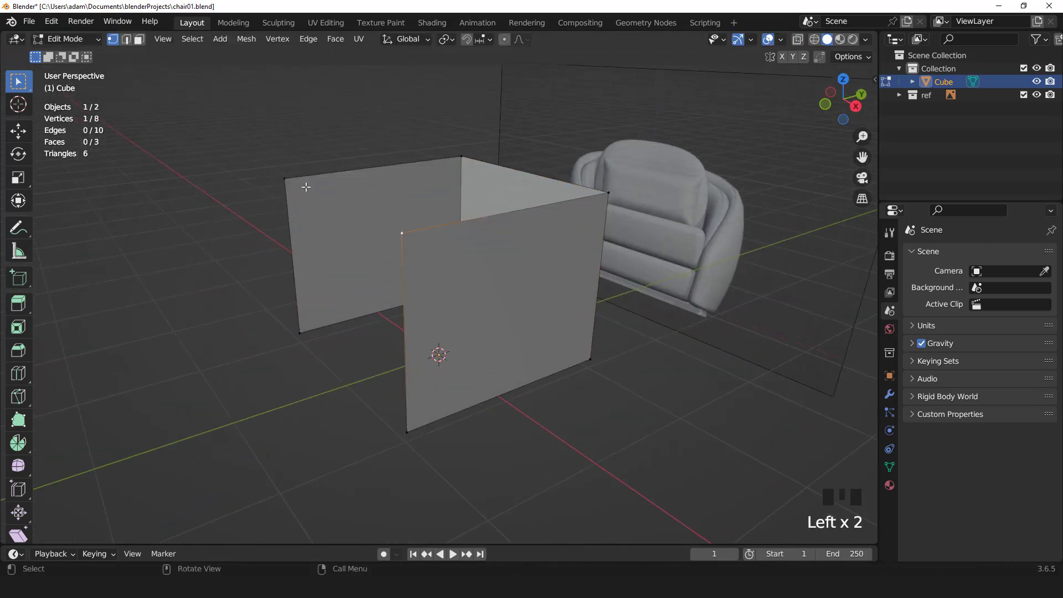
key("KP_3")
key("g")
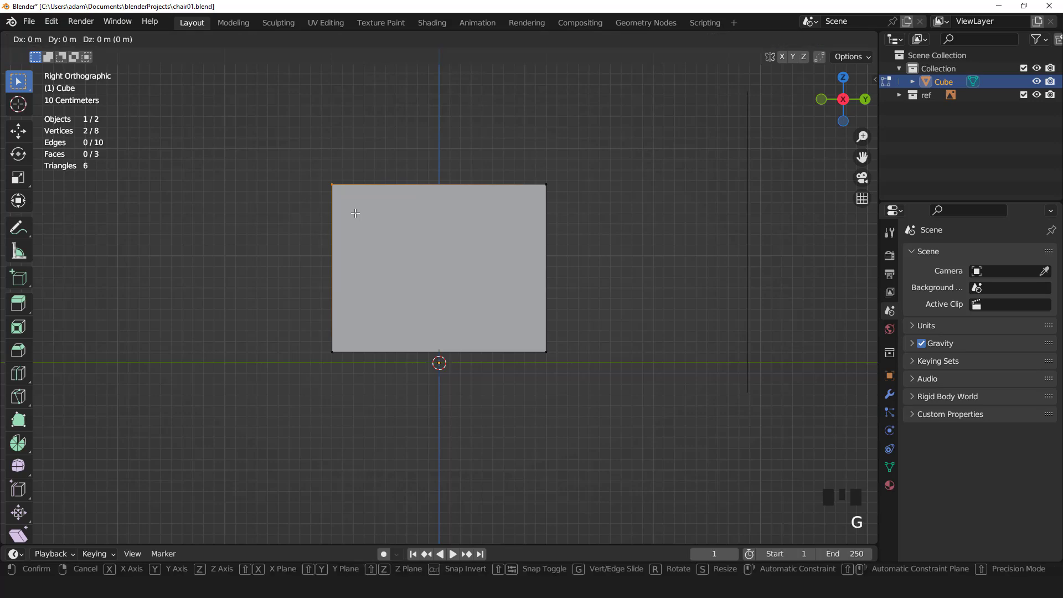
left_click(355, 233)
Lower the two upper front corner vertices further along Z to slope the armrests, checking against the reference in X-ray.
key("KP_1")
scroll(485, 211, "up", 2)
key("g")
key("z")
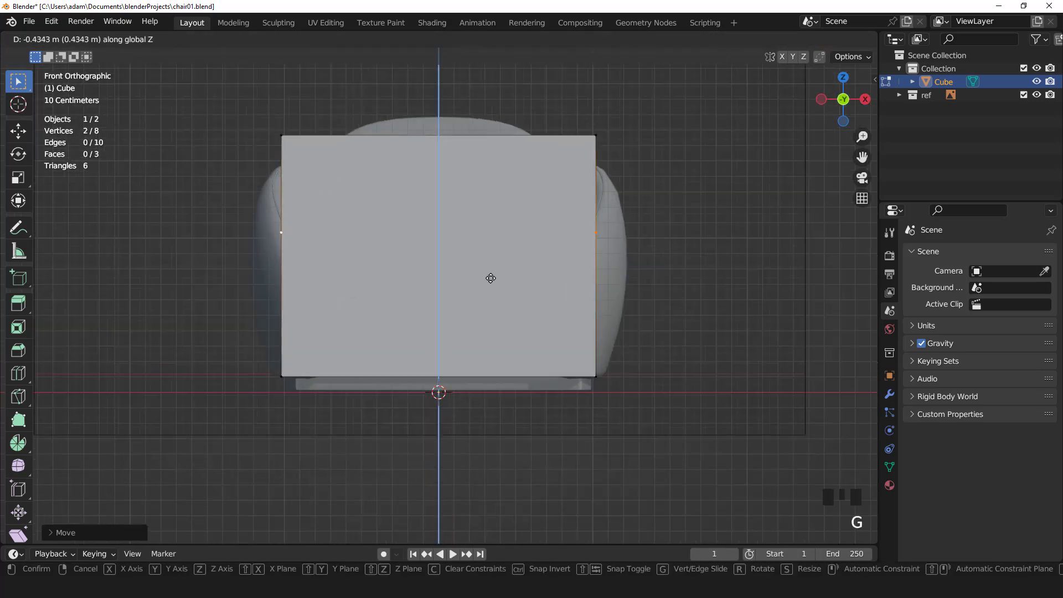
left_click(489, 278)
left_click(798, 40)
key("g")
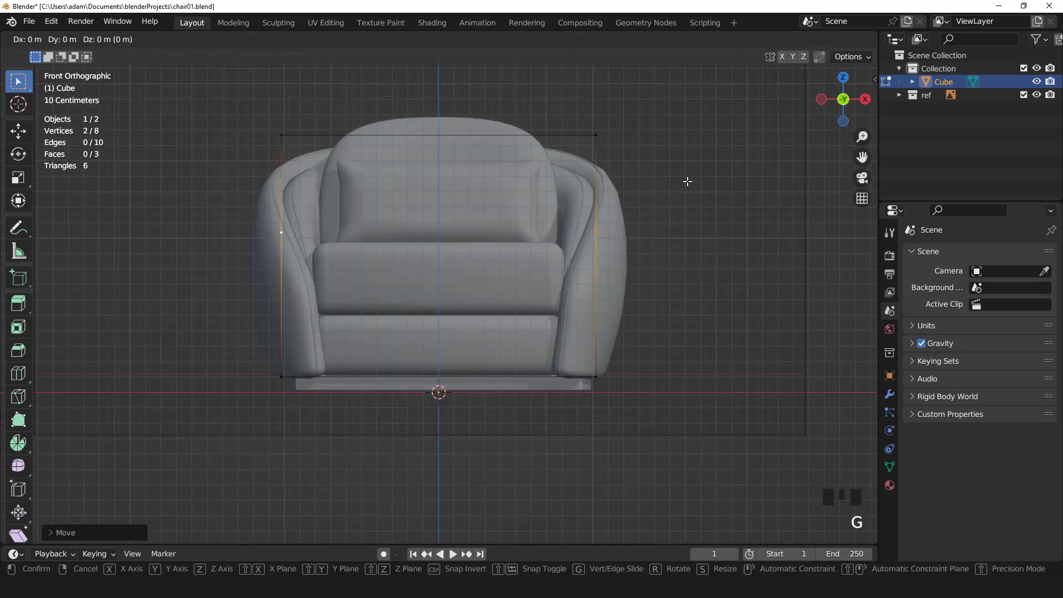
key("z")
left_click(684, 213)
Add a centred vertical loop cut through the back panel.
scroll(465, 169, "down", 2)
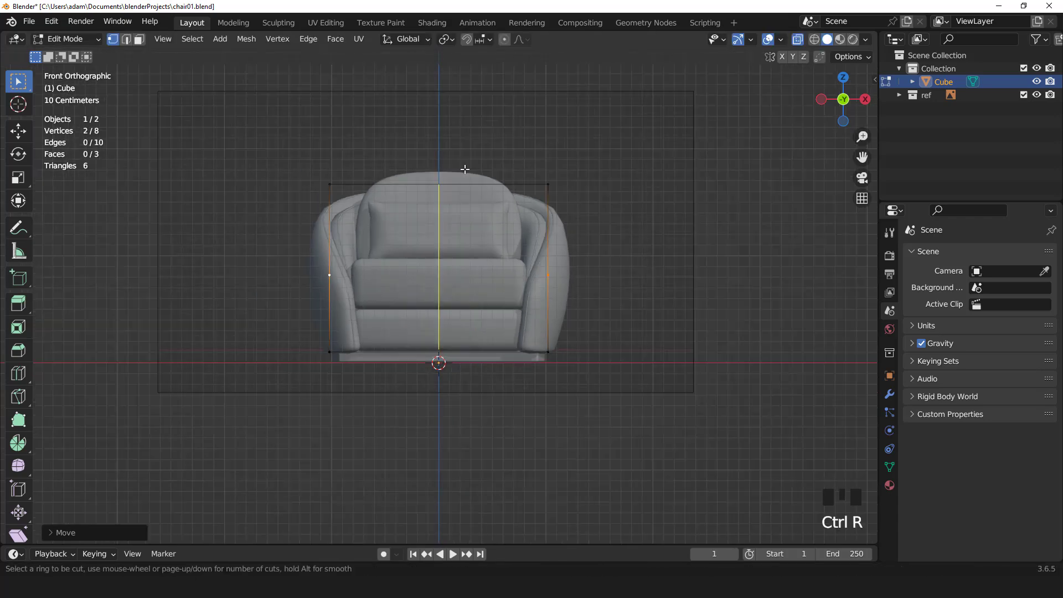
left_click(464, 168)
right_click(518, 191)
Lower the two upper rear corner vertices slightly along Z, leaving the middle of the backrest as the peak.
left_click(330, 184, "shift")
scroll(338, 179, "up", 1)
key("g")
key("z")
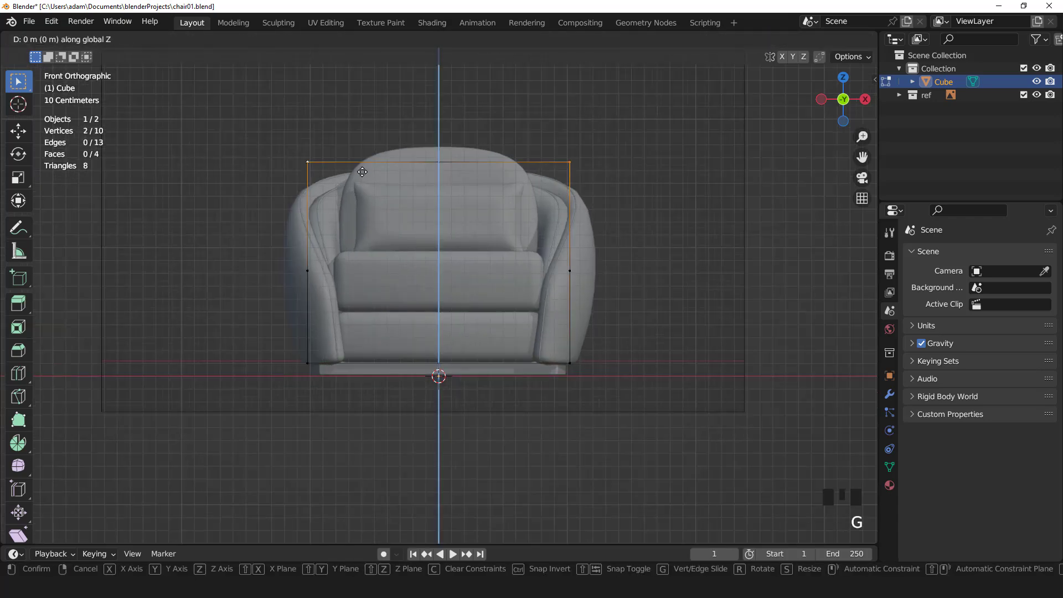
left_click(362, 186)
Move the front vertices of both side panels about 0.46 m back along Y to shorten the armrests.
middle_click_drag(362, 185, 486, 285)
scroll(523, 282, "up", 2)
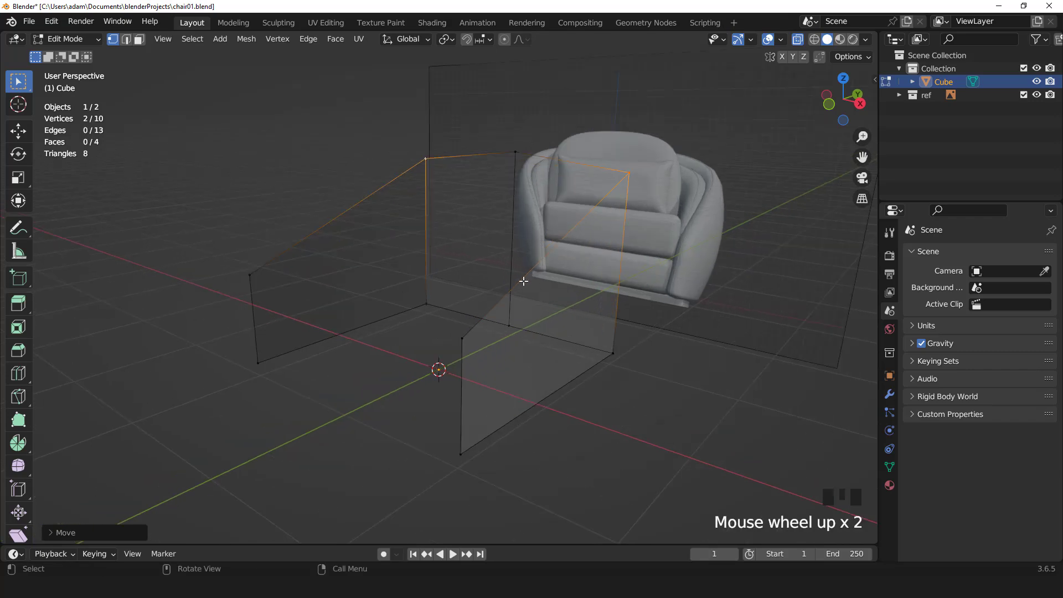
key("KP_3")
left_click_drag(278, 205, 372, 394)
key("g")
key("y")
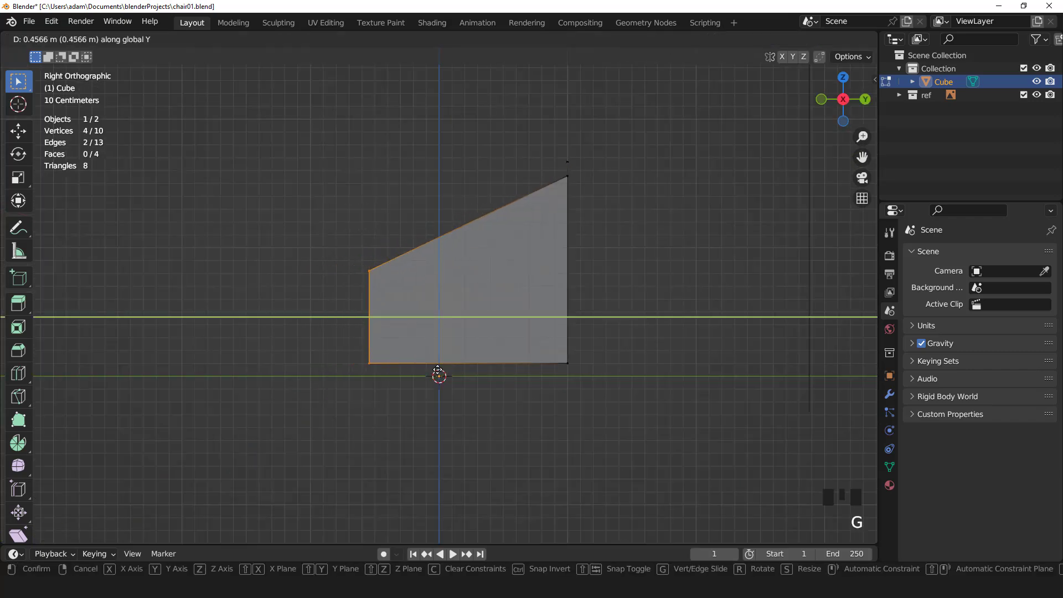
left_click(437, 370)
Add a centred vertical loop cut through each of the two side panels.
middle_click_drag(438, 370, 491, 360)
key("KP_7")
middle_click_drag(530, 258, 599, 306)
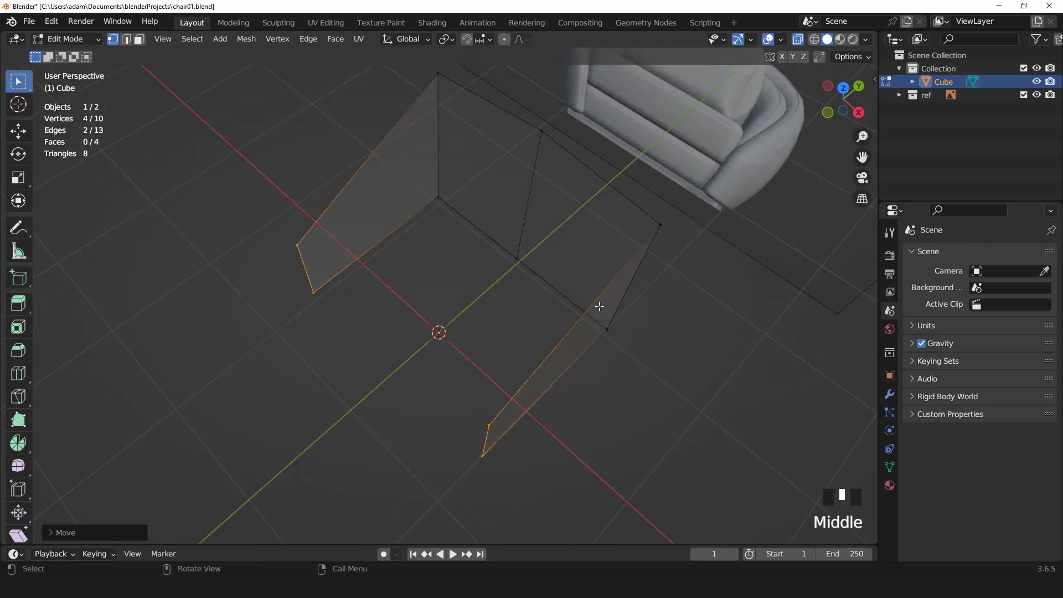
left_click(600, 307)
right_click(600, 306)
scroll(530, 290, "down", 2)
Scale the two middle vertical edges of the side panels outward along X by about 1.09.
middle_click_drag(530, 290, 453, 237)
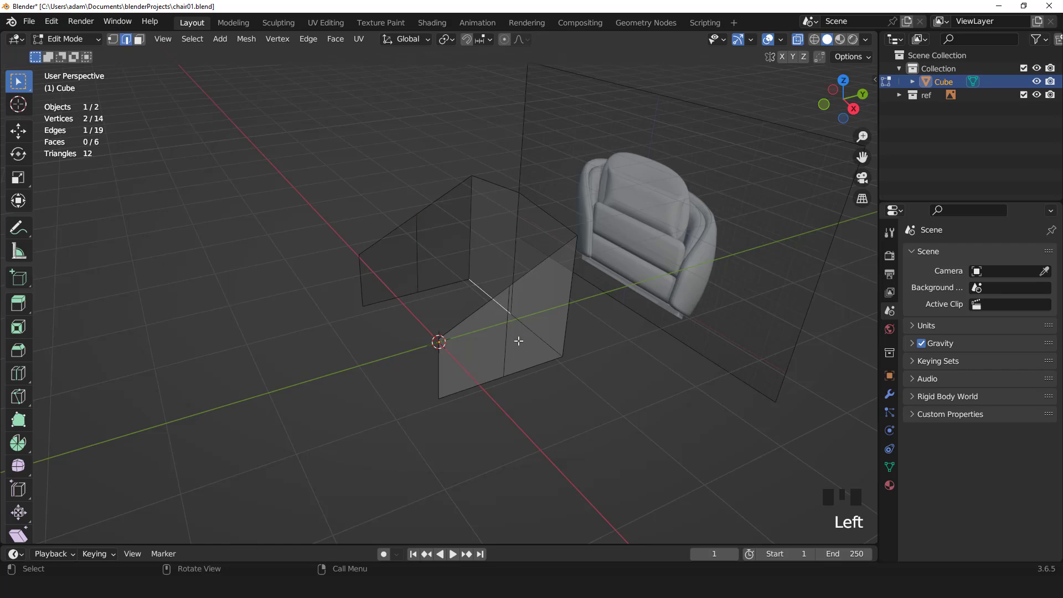
middle_click_drag(519, 342, 477, 335)
left_click(475, 327)
left_click(440, 249, "shift")
key("KP_1")
scroll(572, 266, "up", 2)
key("s")
key("x")
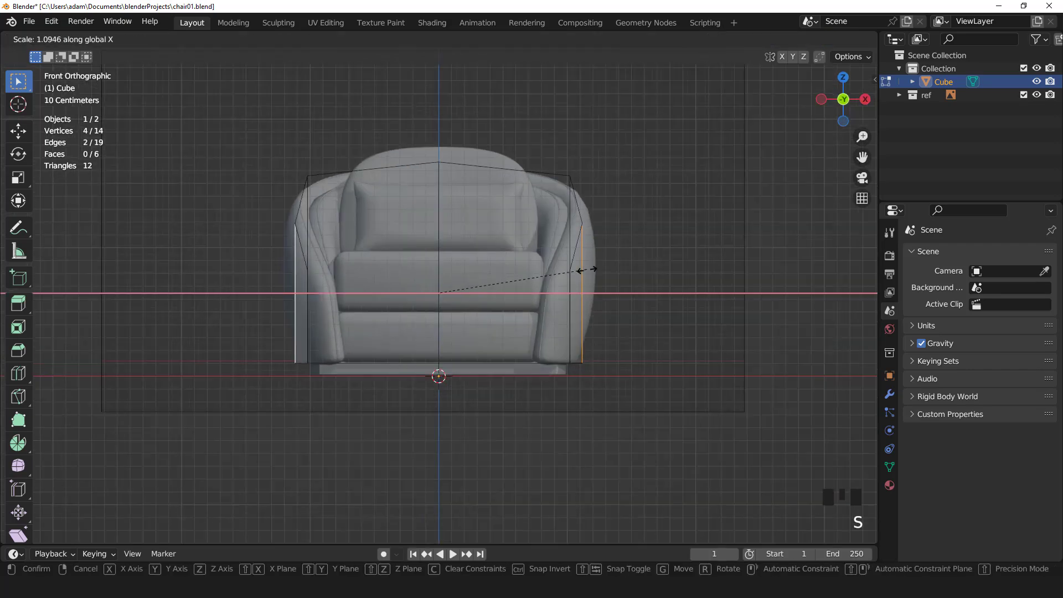
left_click(585, 270)
Return to Object Mode and add a level 2 Subdivision Surface modifier to the shell.
key("Tab")
scroll(592, 270, "down", 2)
scroll(592, 271, "up", 2)
key("ctrl+2")
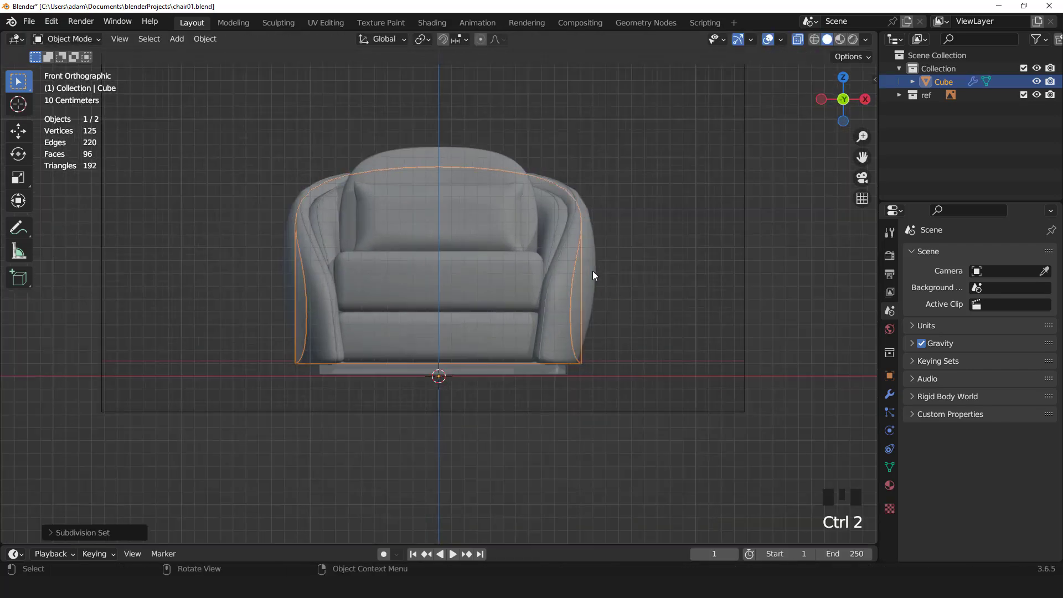
Add a Solidify modifier to the shell and place it above the Subdivision modifier.
left_click(890, 398)
left_click(937, 252)
left_click(801, 476)
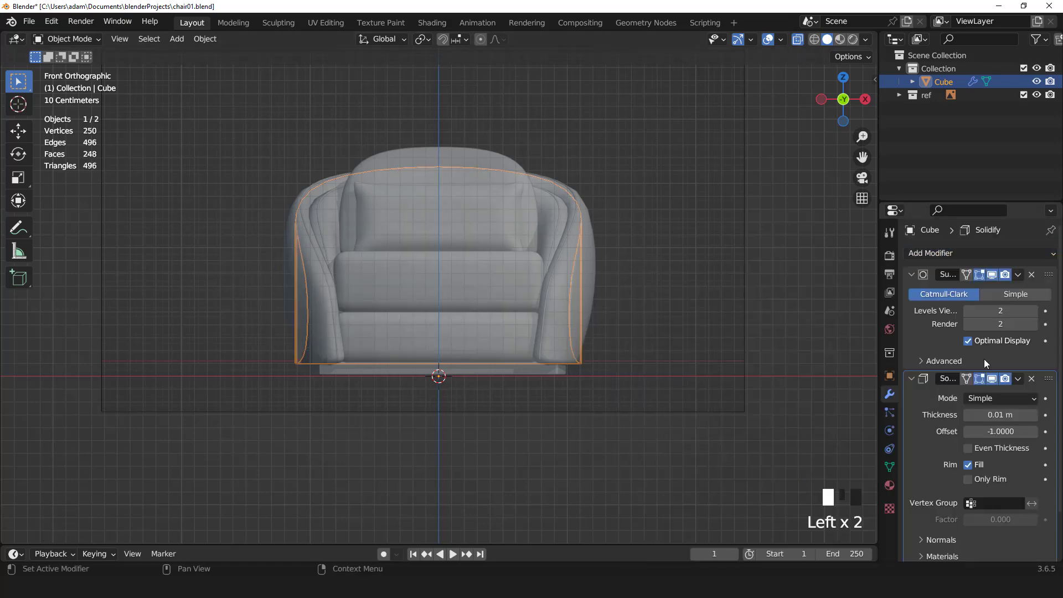
left_click(1039, 275)
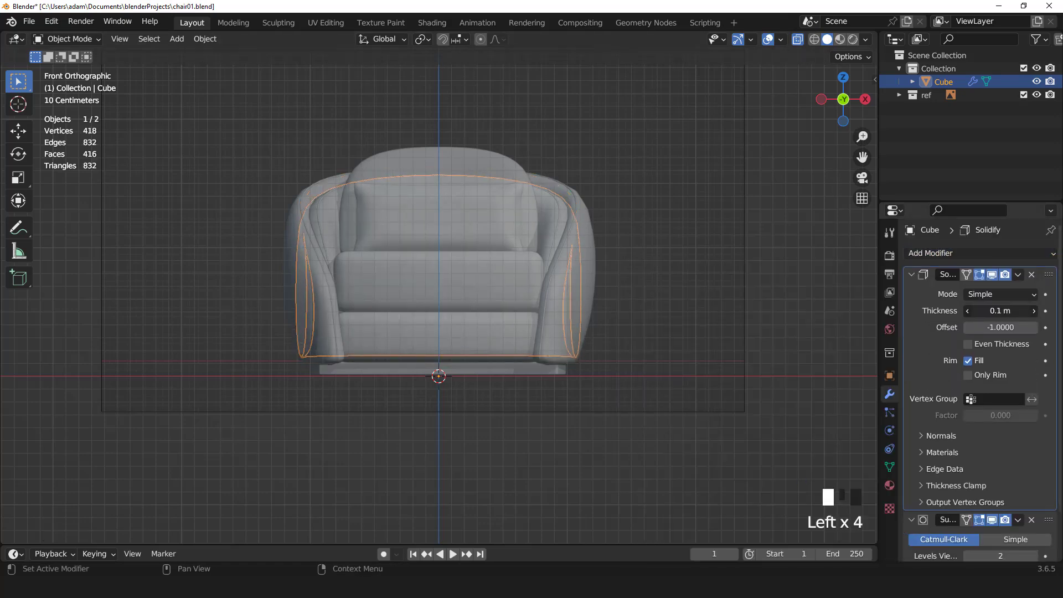
Turn off X-ray and set the Solidify thickness to 0.36 m.
left_click(797, 39)
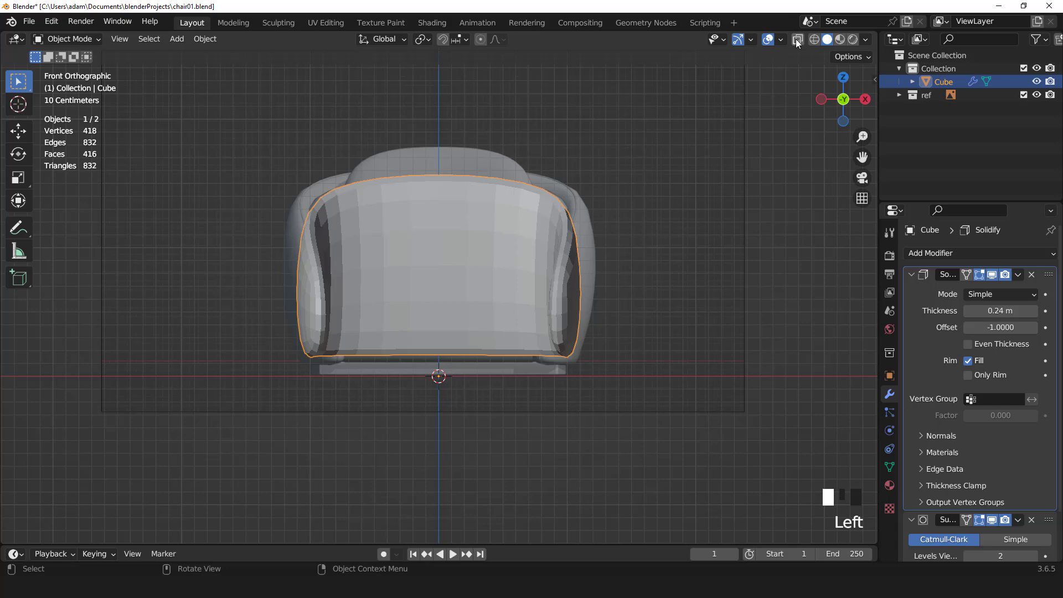
scroll(713, 258, "up", 1)
left_click_drag(1001, 311, 1020, 311)
scroll(733, 308, "down", 2)
Raise the three top vertices of the backrest slightly along Z in Edit Mode.
key("Tab")
scroll(628, 270, "up", 2)
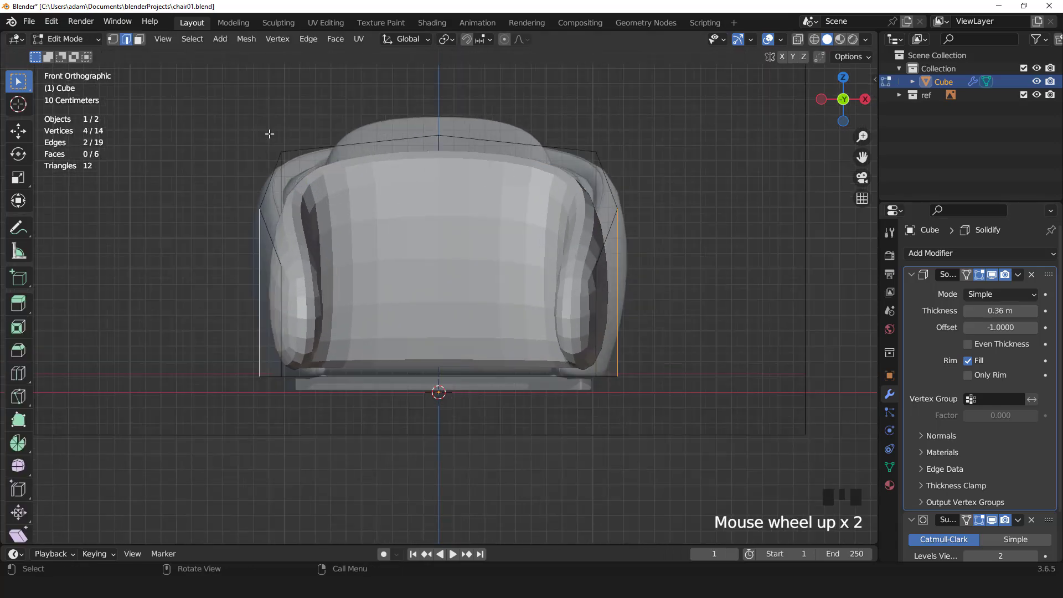
left_click_drag(221, 103, 654, 185)
key("g")
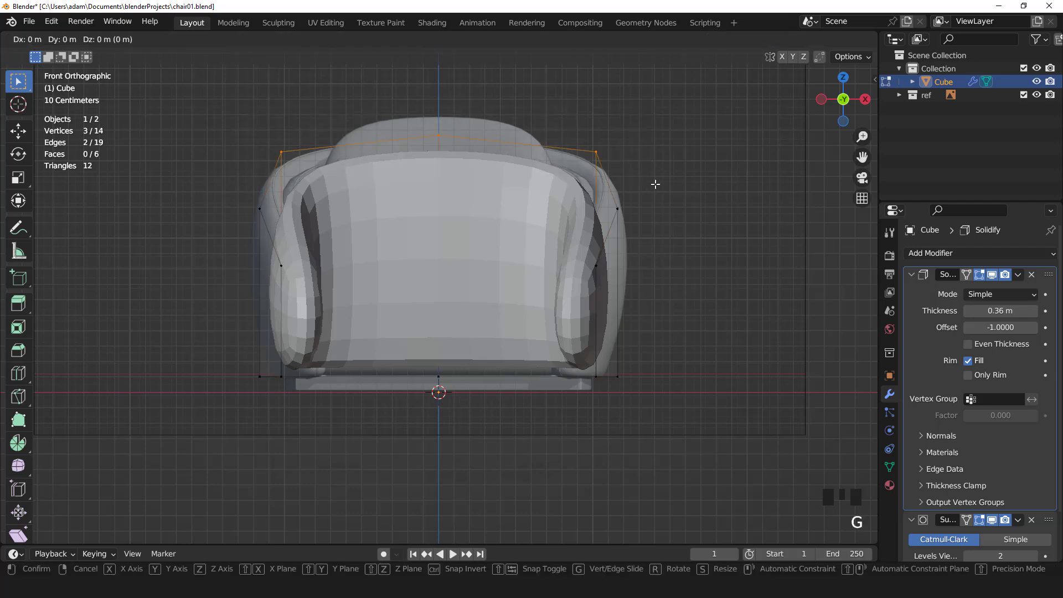
key("z")
left_click(654, 167)
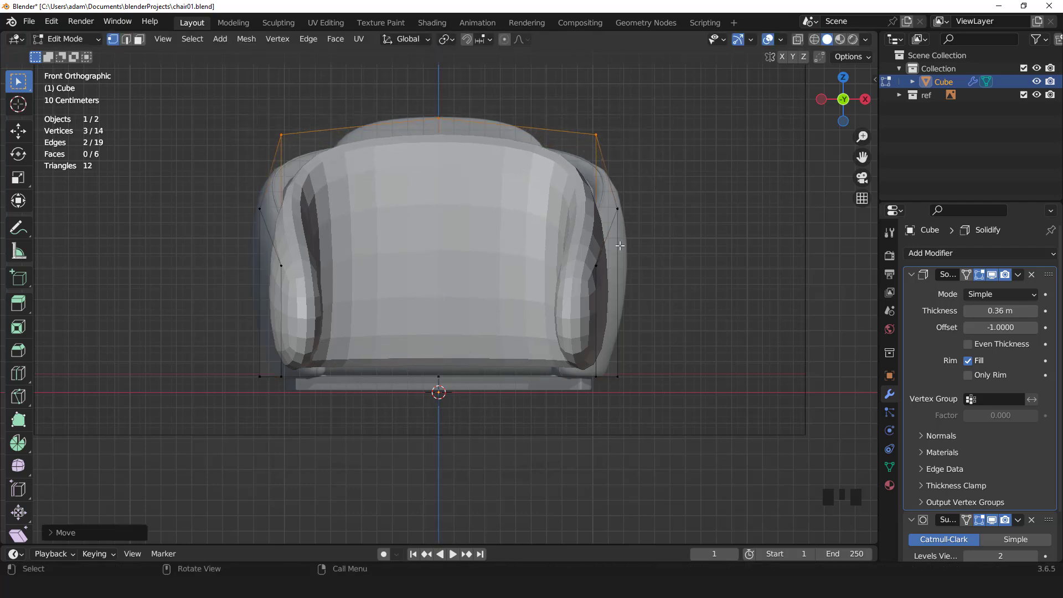
Scale the middle vertical edges of both side panels farther outward along X.
key("s")
key("x")
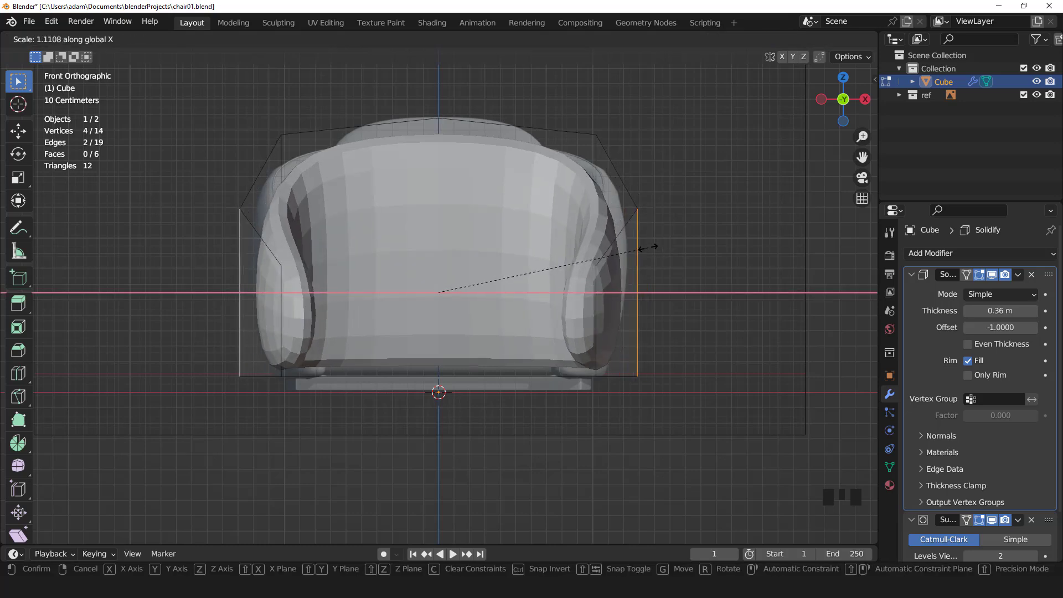
left_click(648, 247)
key("s")
Scale the front vertical edges of both side panels slightly inward along X, using X-ray to compare with the reference.
left_click(596, 306)
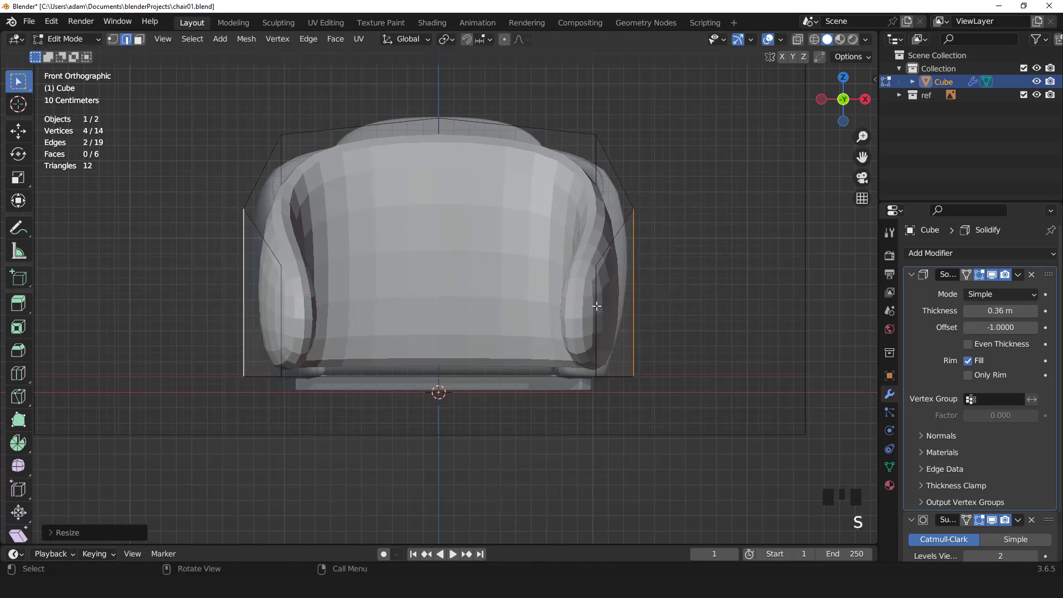
left_click(797, 39)
key("s")
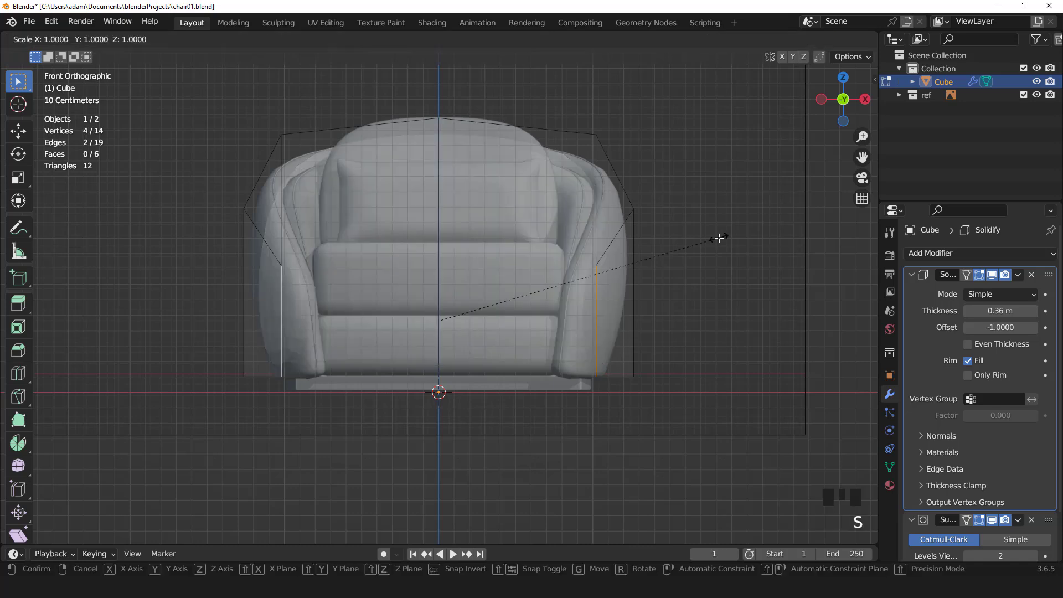
key("x")
left_click(702, 233)
left_click(798, 39)
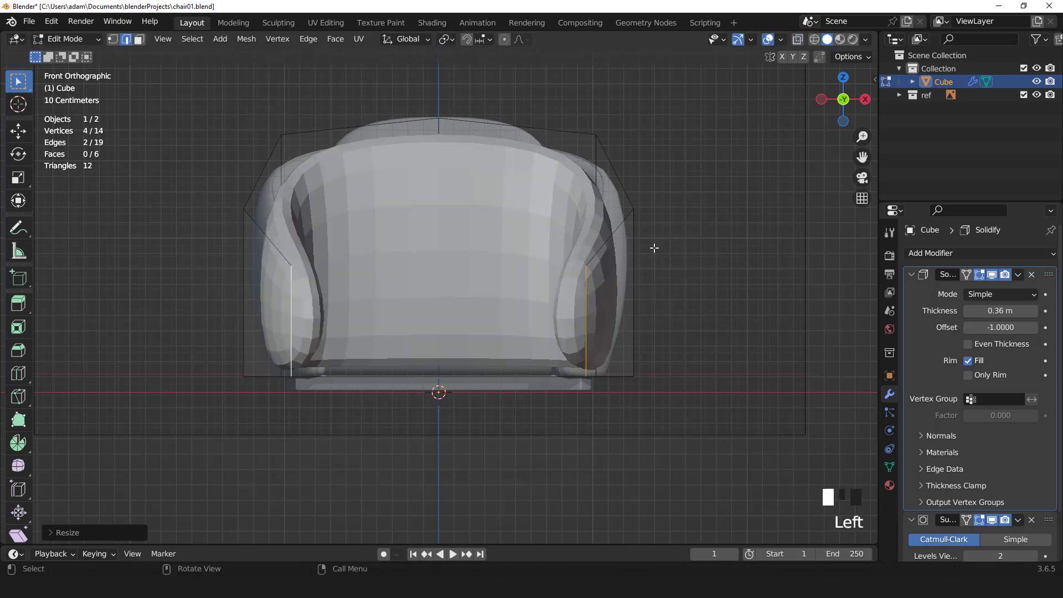
Scale the whole mesh along X by about 1.03 and return to Object Mode.
key("a")
key("s")
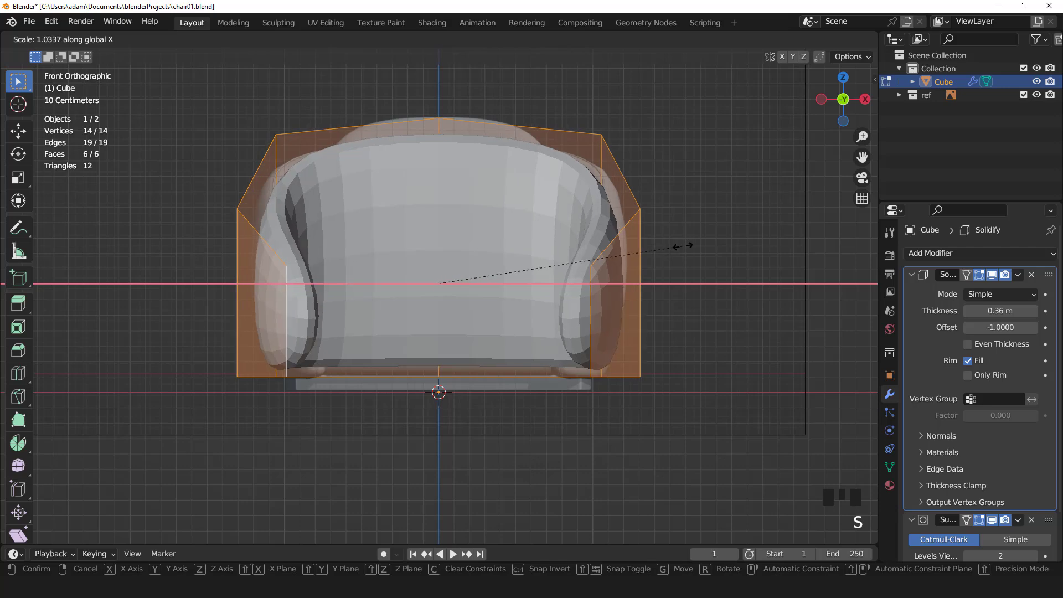
left_click(683, 245)
key("Tab")
middle_click_drag(683, 246, 626, 300)
Add a horizontal loop cut around the back and side panels at mid height.
key("KP_3")
key("Tab")
scroll(569, 273, "down", 2)
key("ctrl+r")
left_click(569, 272)
Push the new horizontal edge loop slightly outward with Shrink/Fatten to bulge the shell.
key("KP_1")
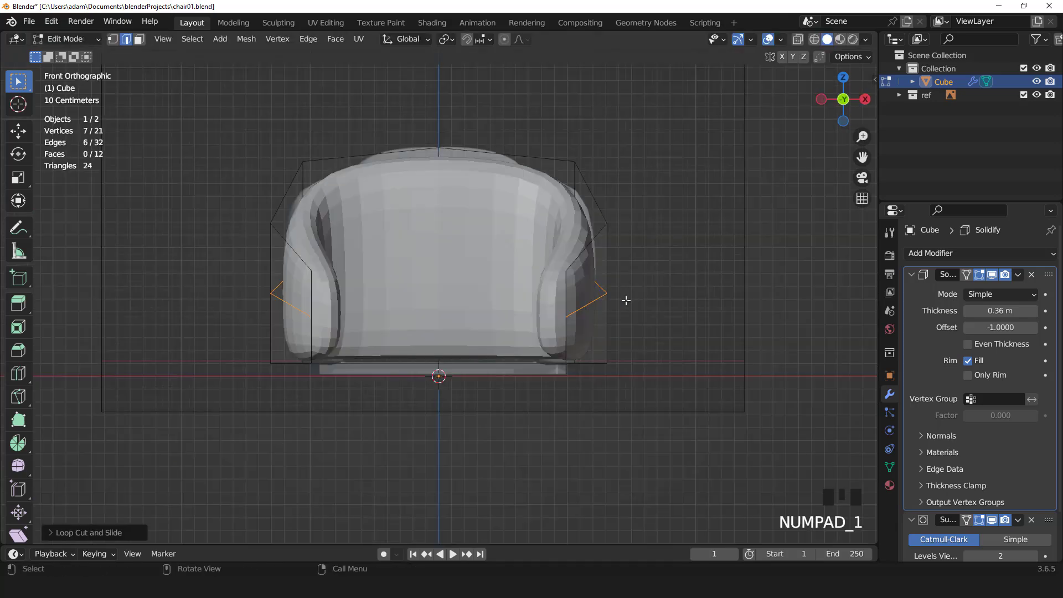
scroll(625, 300, "up", 2)
key("alt+s")
left_click(722, 264)
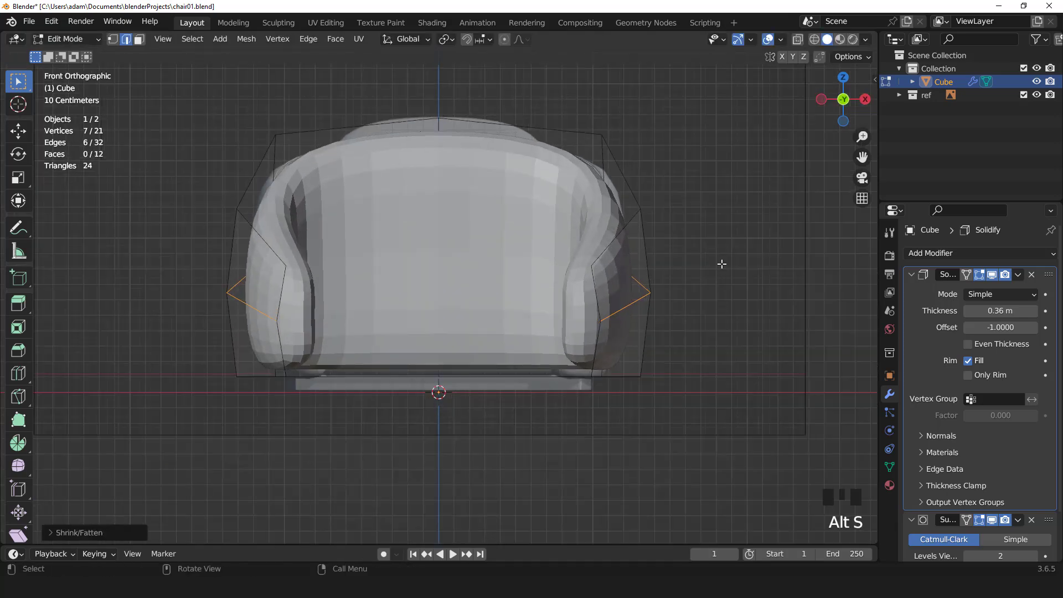
Examine the smoothed shell from perspective, top and front views and compare its outline with the reference chair.
key("Tab")
middle_click_drag(722, 264, 507, 292)
key("KP_7")
key("KP_1")
scroll(537, 290, "up", 4)
key("KP_1")
key("Tab")
scroll(506, 291, "down", 3)
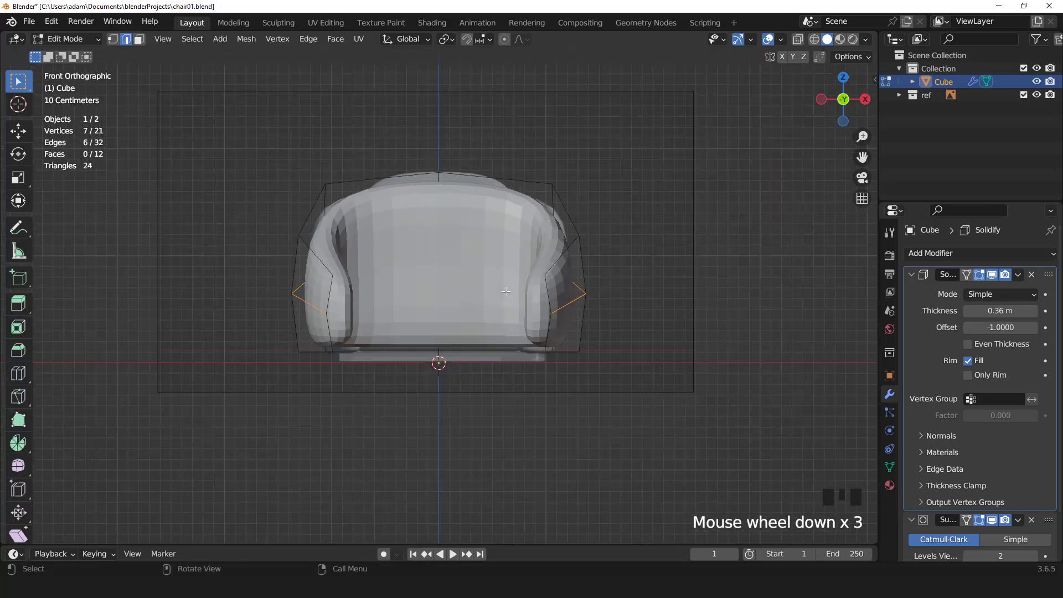
key("Tab")
key("Left")
key("Left")
key("Tab")
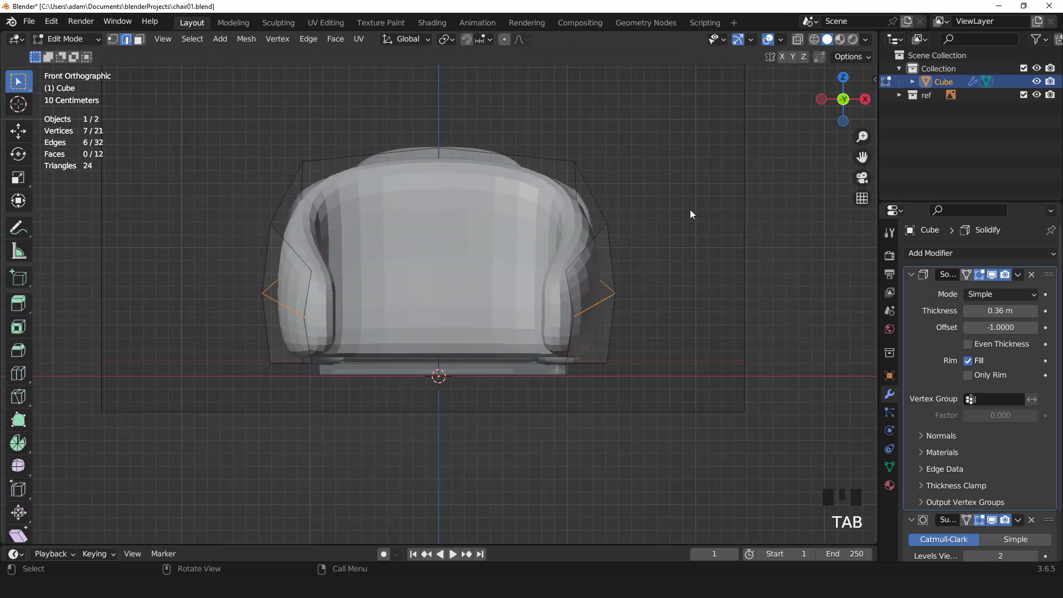
Duplicate the entire shell mesh in place and scale the copy narrower along X to form an inner shell.
key("a")
key("KP_7")
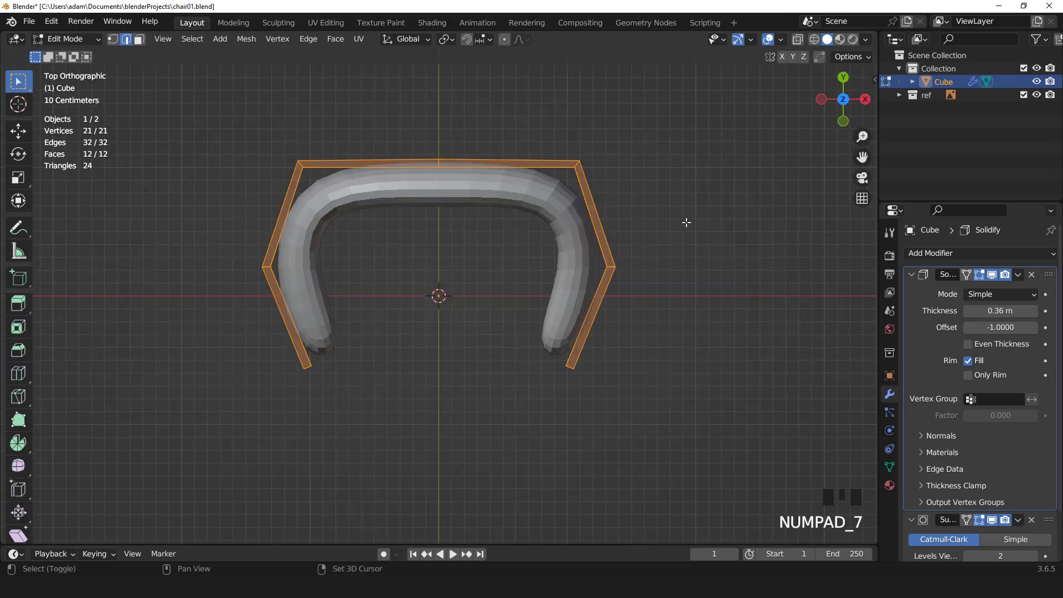
key("shift+d")
right_click(670, 244)
key("s")
key("x")
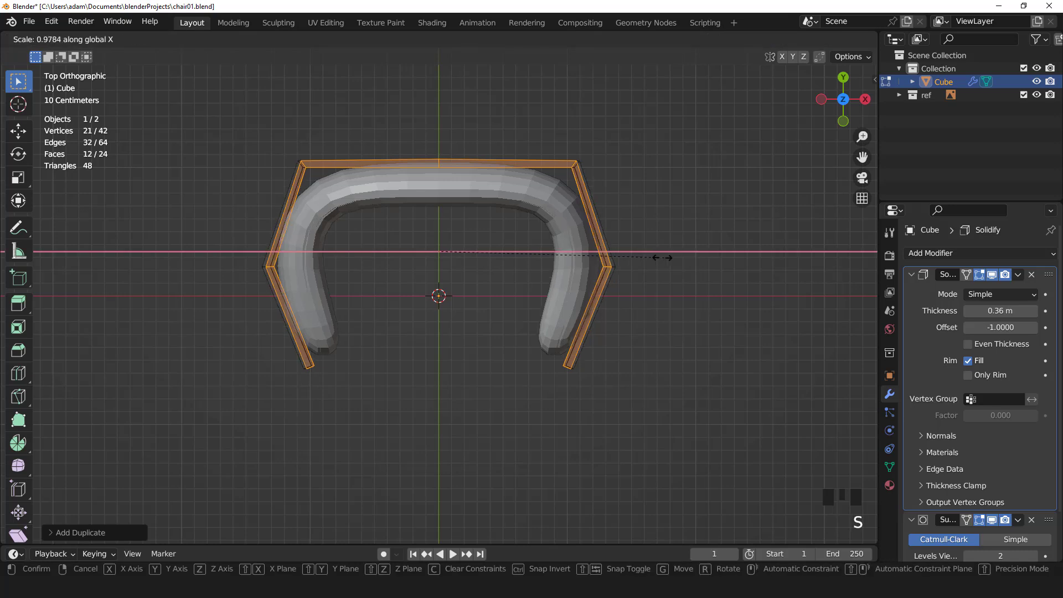
left_click(642, 256)
Move the inner shell slightly along Y toward the front of the chair.
key("g")
key("y")
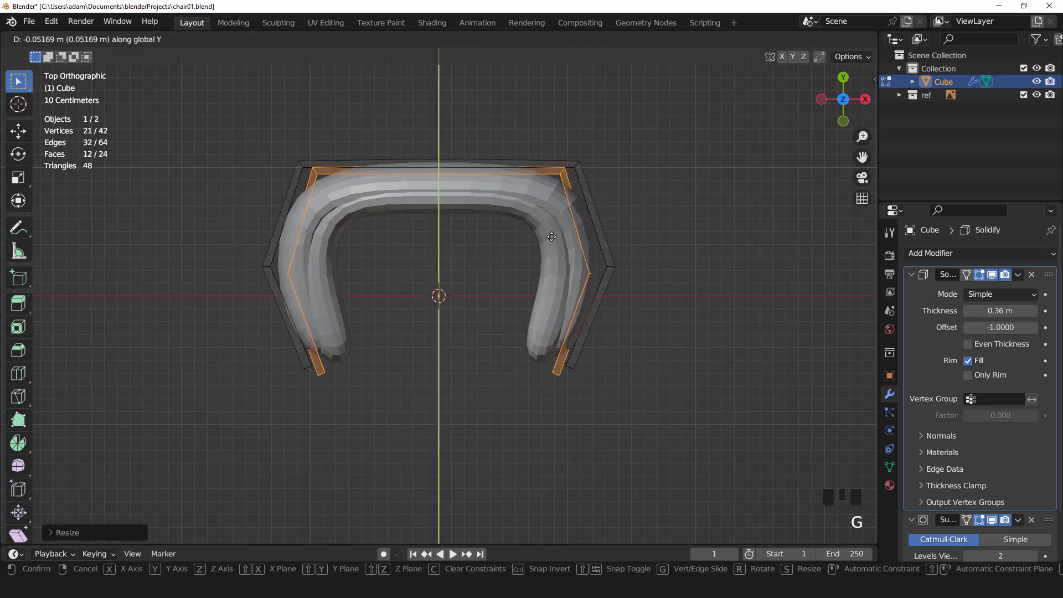
left_click(554, 244)
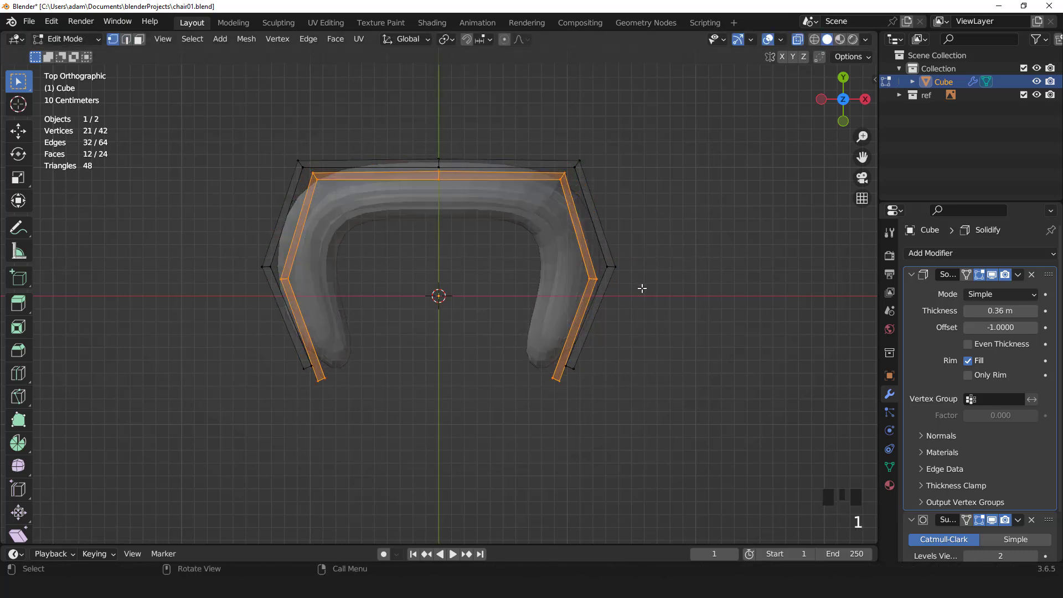
Isolate the inner shell by selecting its linked geometry and hiding the outer shell.
left_click_drag(236, 259, 673, 411)
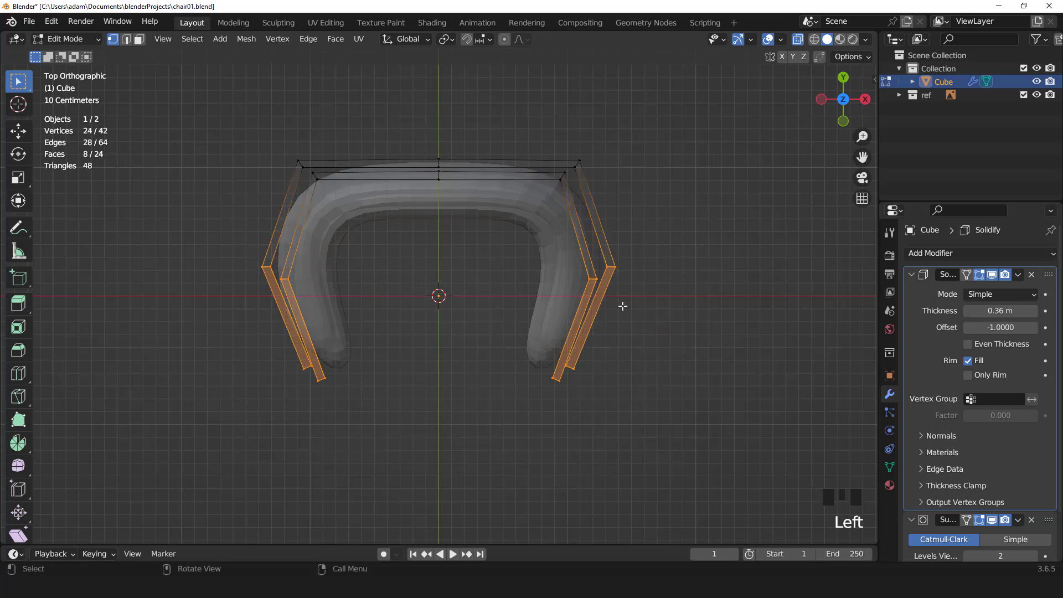
left_click(567, 209)
key("l")
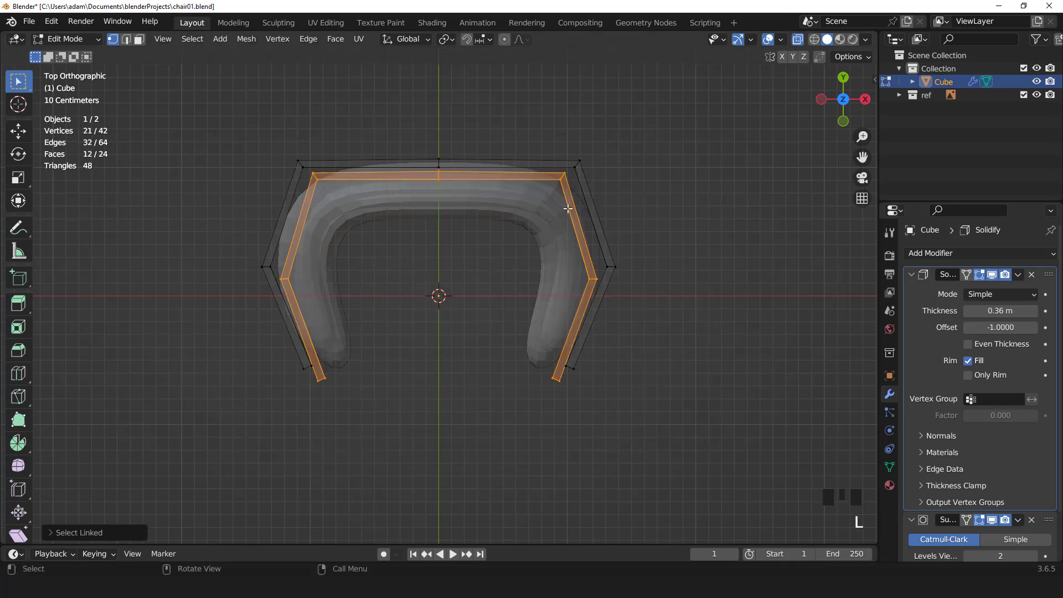
key("h")
Move the inner shell's arm vertices slightly toward the back and scale its mid-arm vertices narrower.
left_click_drag(243, 257, 624, 437)
key("g")
left_click(624, 422)
left_click_drag(204, 229, 657, 304)
key("s")
left_click(642, 301)
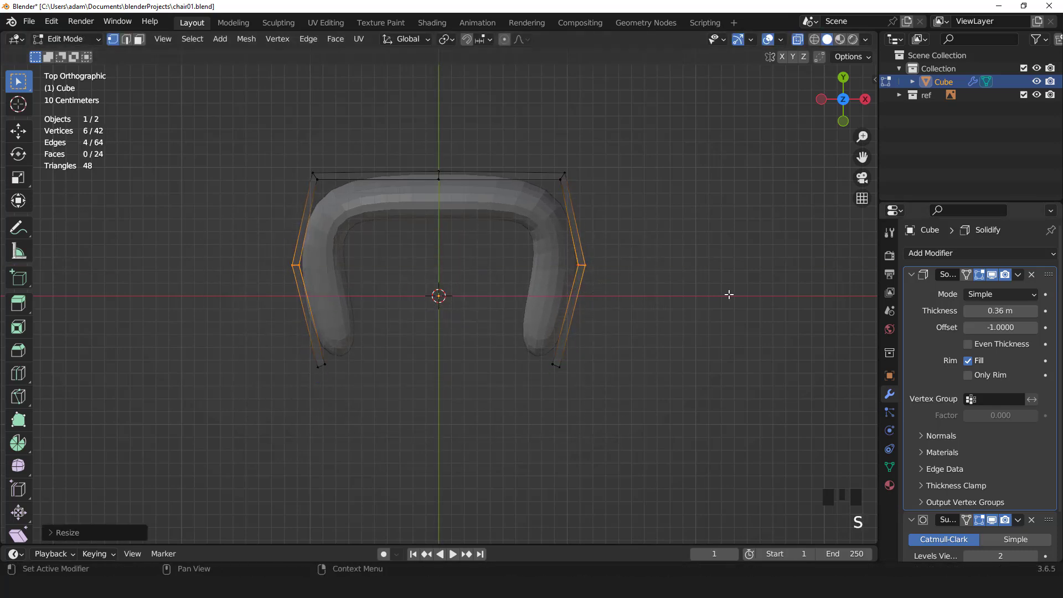
Reveal the hidden outer shell and inspect both nested shells in perspective.
key("alt+h")
key("Tab")
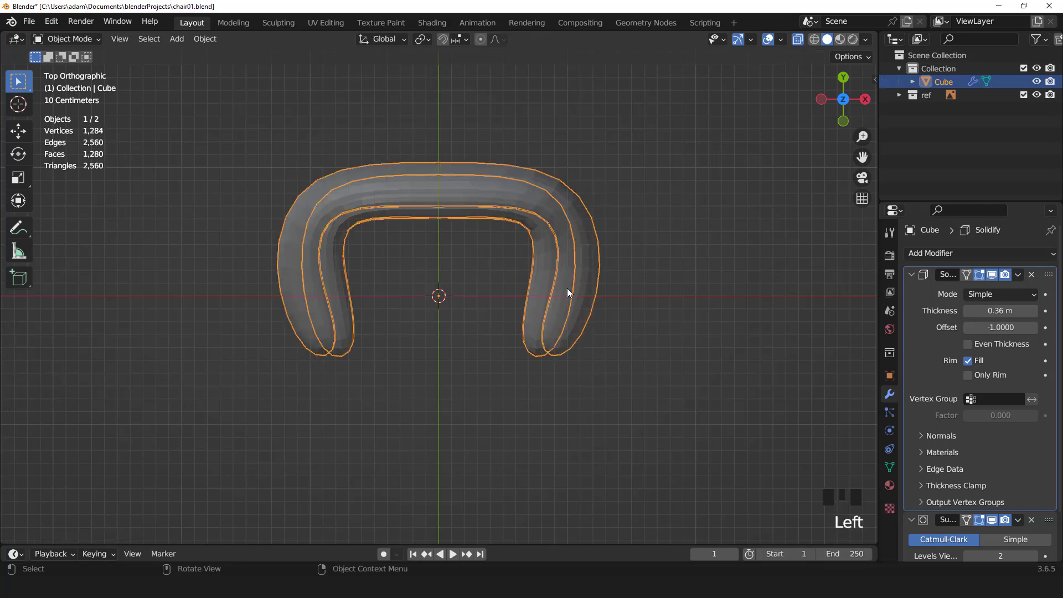
middle_click_drag(567, 293, 669, 105)
scroll(658, 147, "up", 2)
scroll(655, 156, "down", 1)
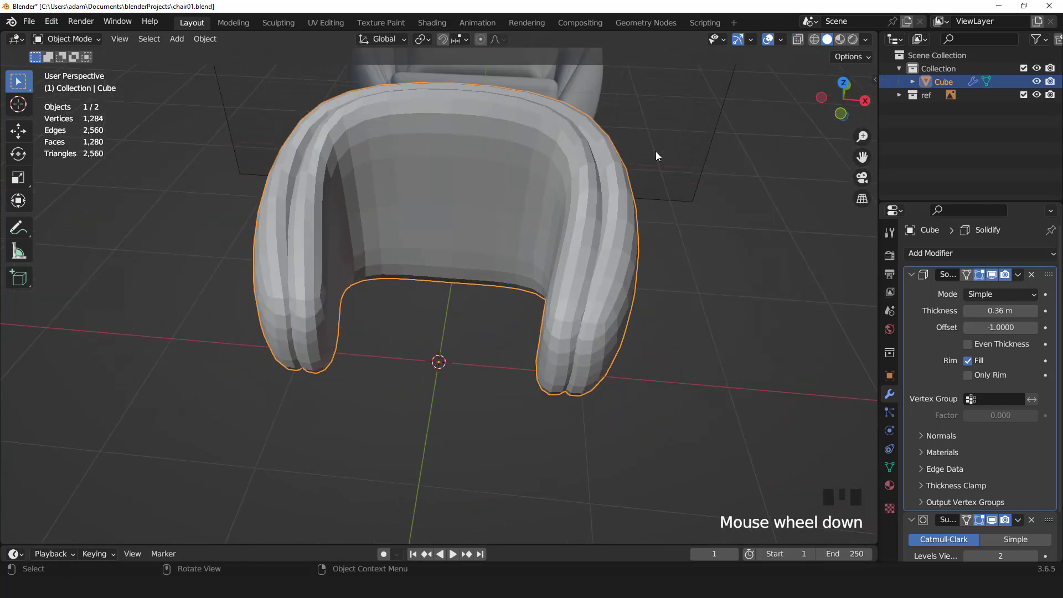
Select all of the inner shell's geometry and separate it into its own object.
key("Tab")
key("ctrl+i")
key("Tab")
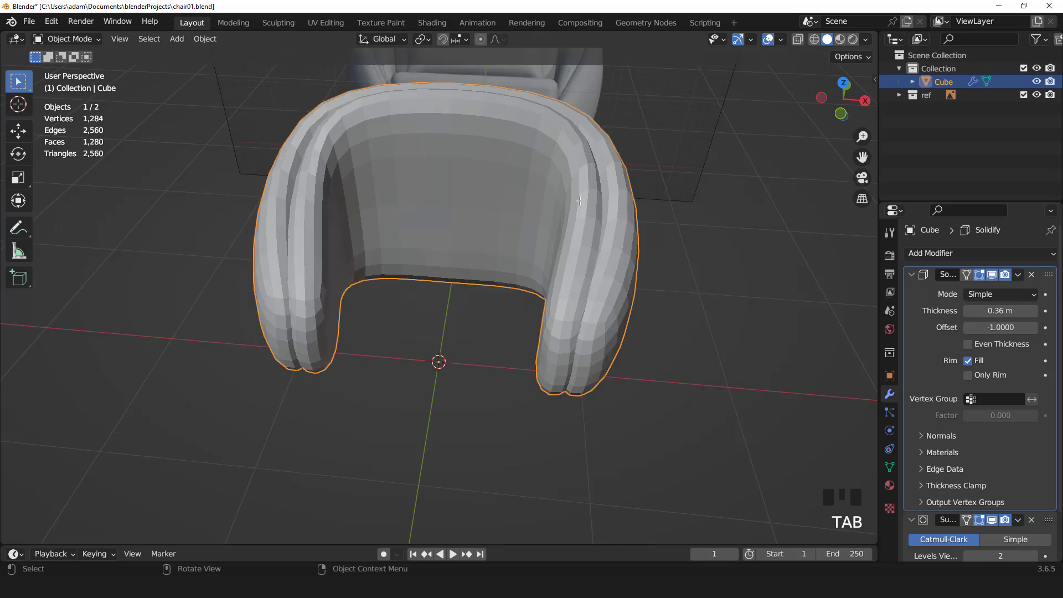
key("Tab")
key("ctrl+KP_Add")
key("ctrl+KP_Add")
key("ctrl+KP_Add")
key("ctrl+KP_Add")
key("ctrl+KP_Add")
key("ctrl+KP_Add")
key("ctrl+KP_Add")
key("ctrl+KP_Add")
key("ctrl+KP_Add")
key("ctrl+KP_Add")
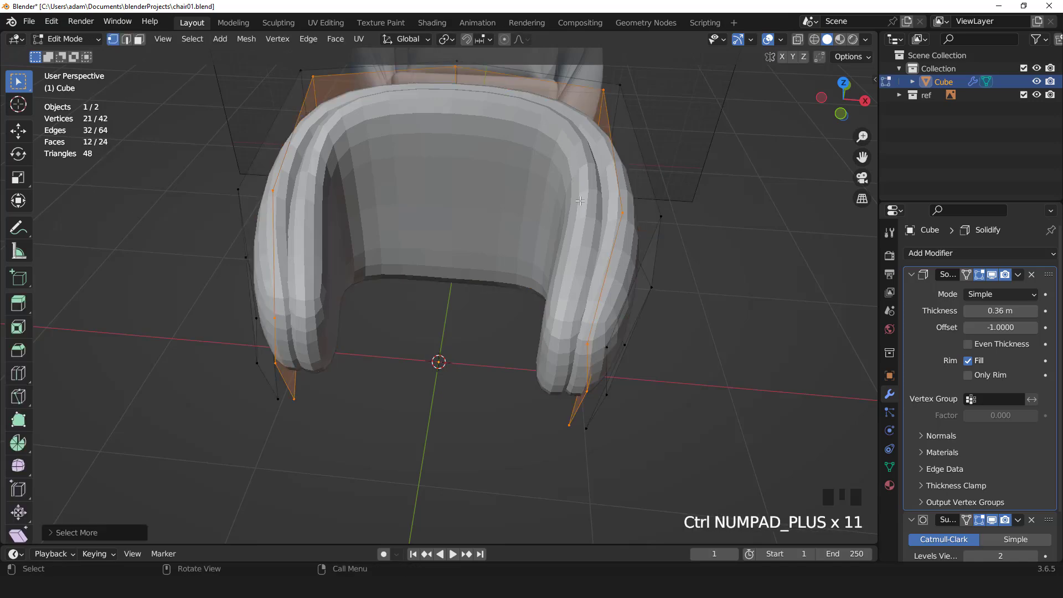
key("p")
left_click(579, 201)
key("Tab")
Reduce the Solidify thickness of the separated inner shell to 0.28 m.
left_click(580, 191)
key("KP_7")
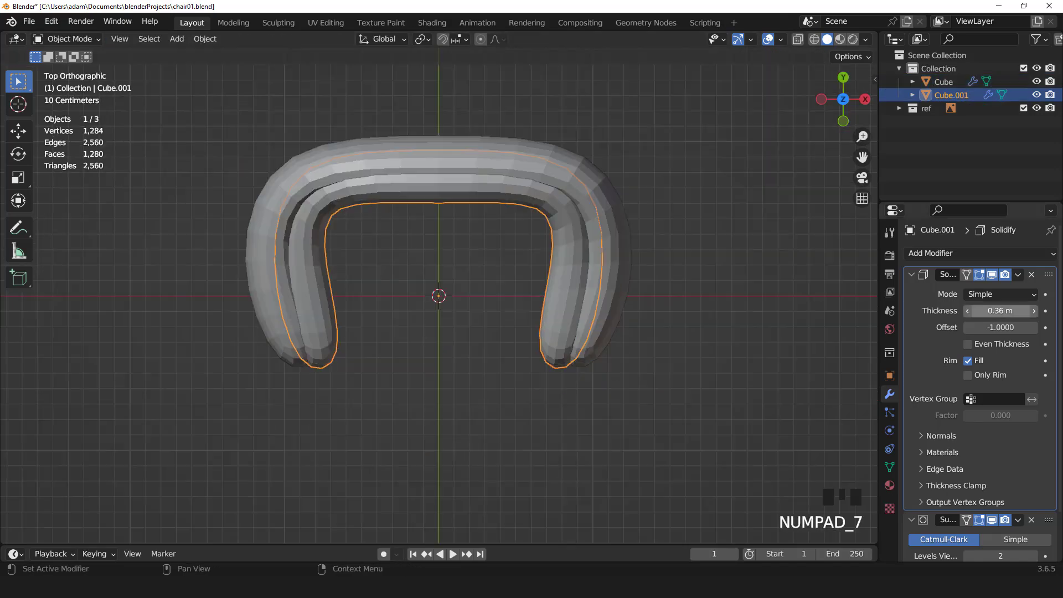
left_click_drag(1000, 311, 746, 317)
Move the inner shell's arm vertices toward the back along Y to shorten the arms.
key("Tab")
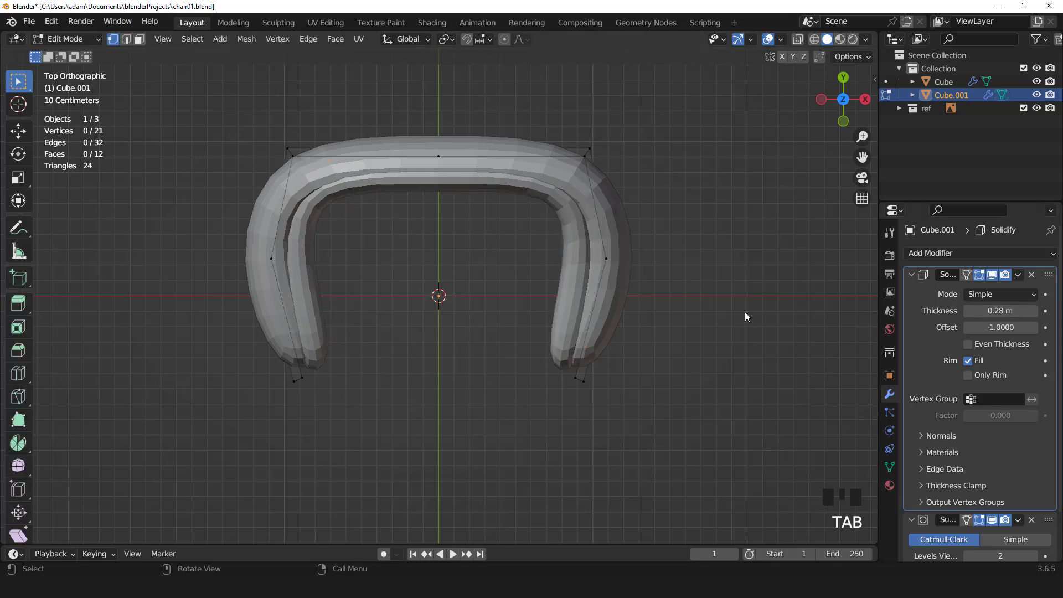
left_click(801, 38)
left_click_drag(219, 221, 659, 471)
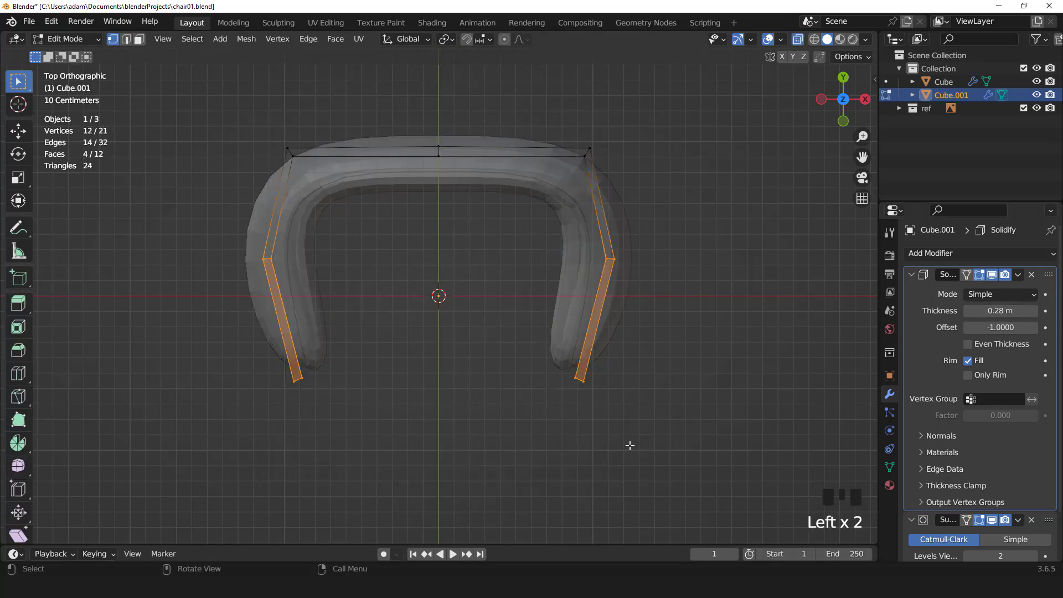
key("g")
key("y")
left_click(626, 427)
Scale the inner shell's mid-arm vertices slightly narrower along X.
left_click_drag(202, 214, 634, 282)
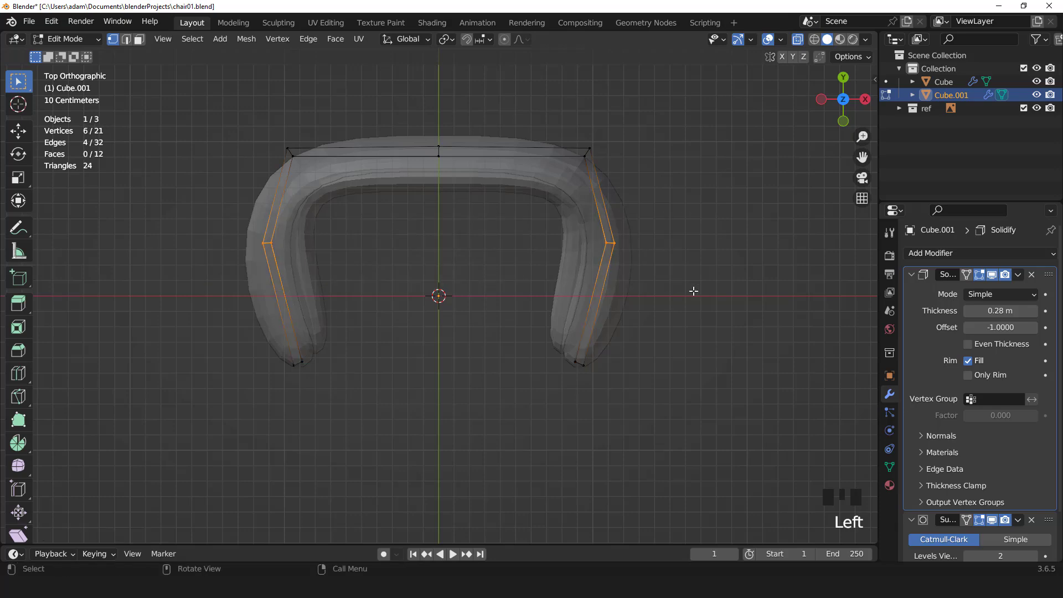
key("s")
key("x")
left_click(684, 292)
Move the inner shell's backrest vertices slightly toward the front of the chair.
left_click_drag(235, 114, 646, 212)
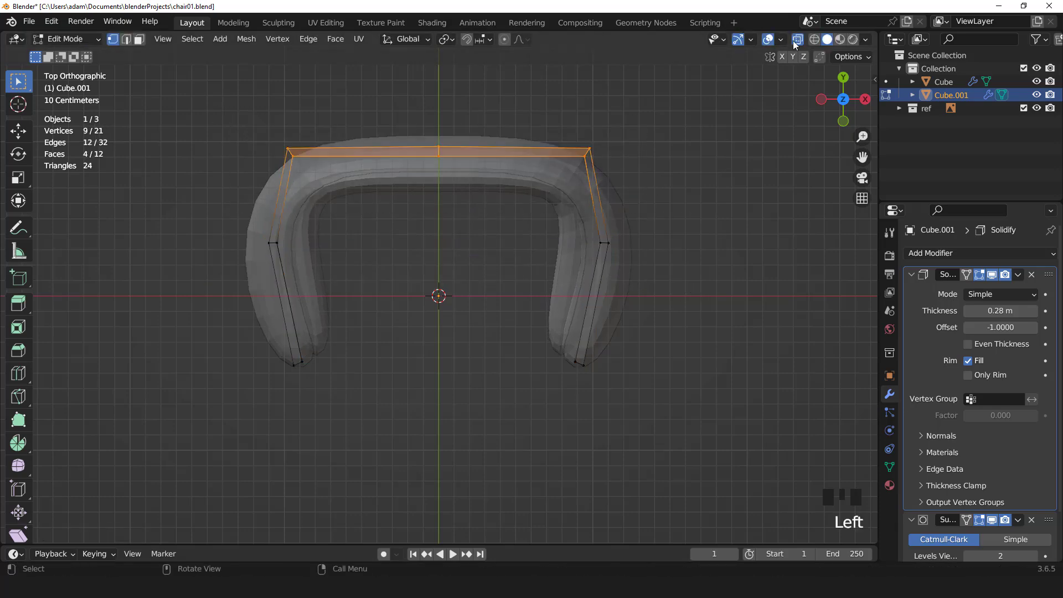
left_click(797, 39)
key("g")
left_click(540, 143)
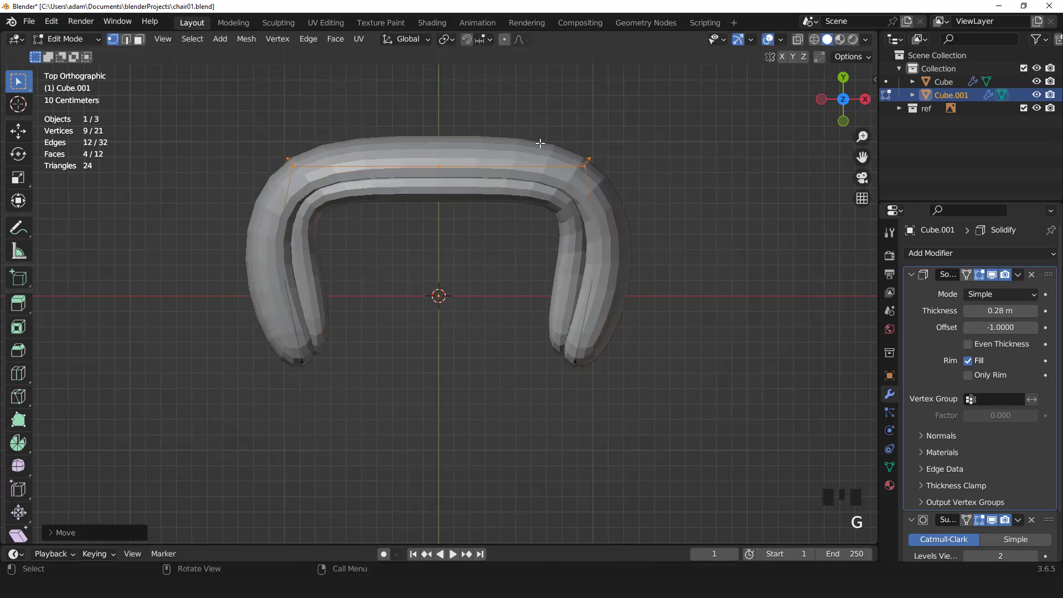
Lower the top backrest vertices of the inner shell along Z, checking them against the front reference image.
key("KP_1")
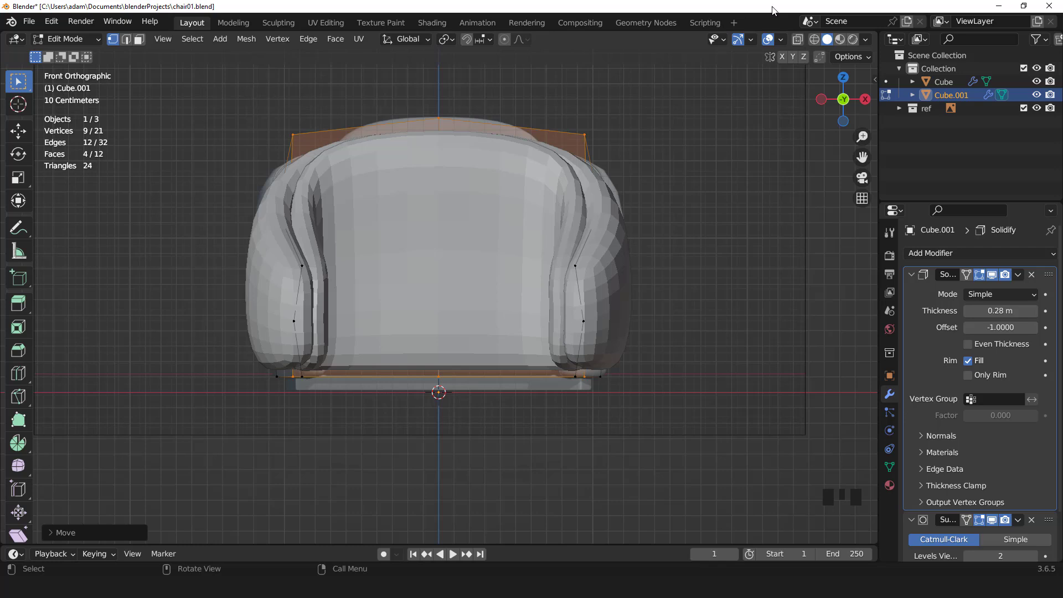
left_click(798, 40)
left_click(798, 40)
left_click(797, 39)
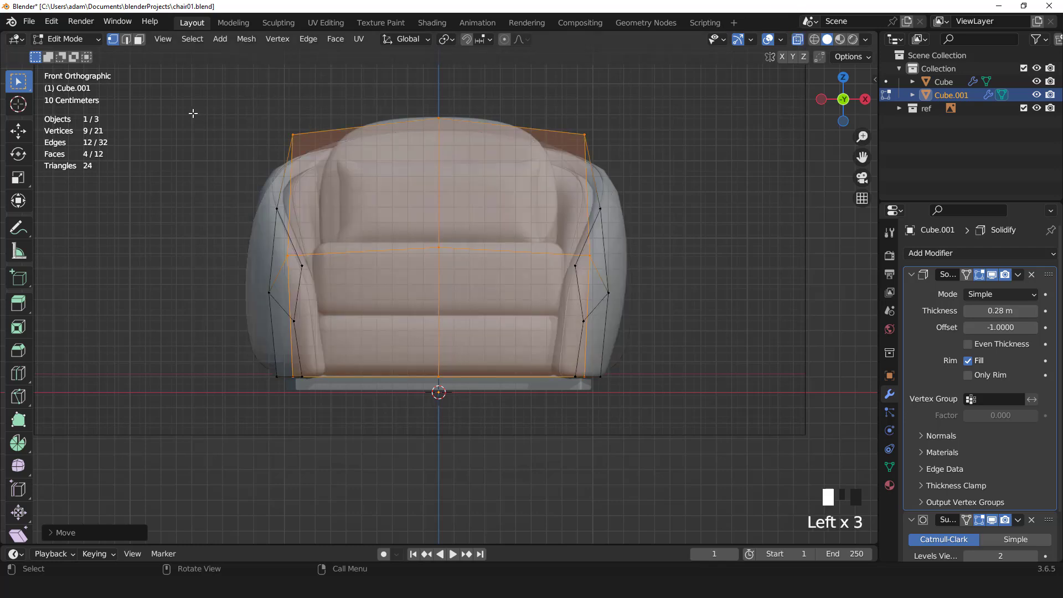
left_click_drag(208, 114, 616, 176)
left_click(798, 39)
key("g")
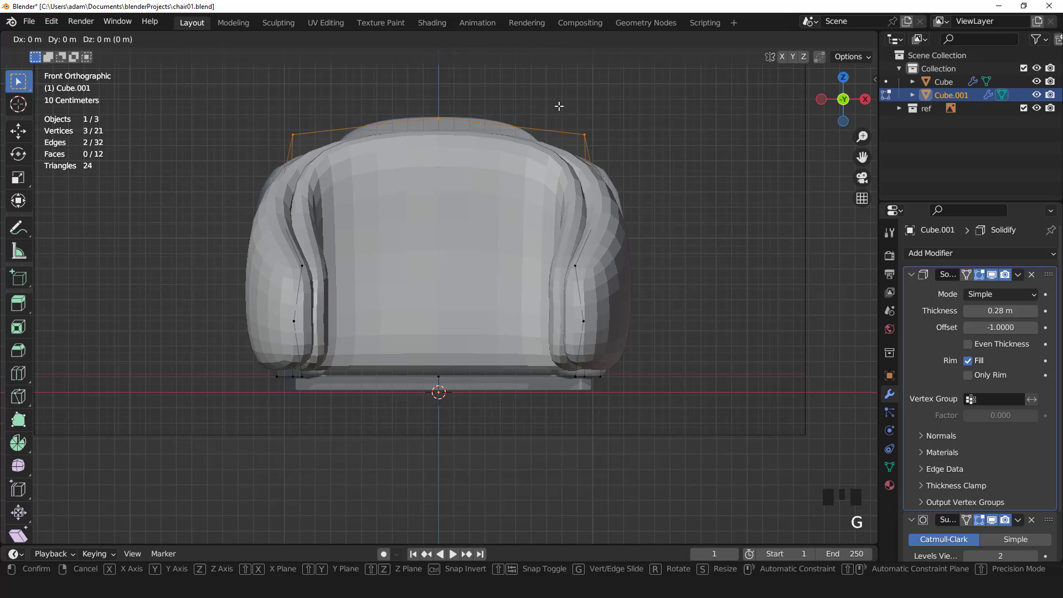
key("z")
left_click(558, 120)
left_click(798, 39)
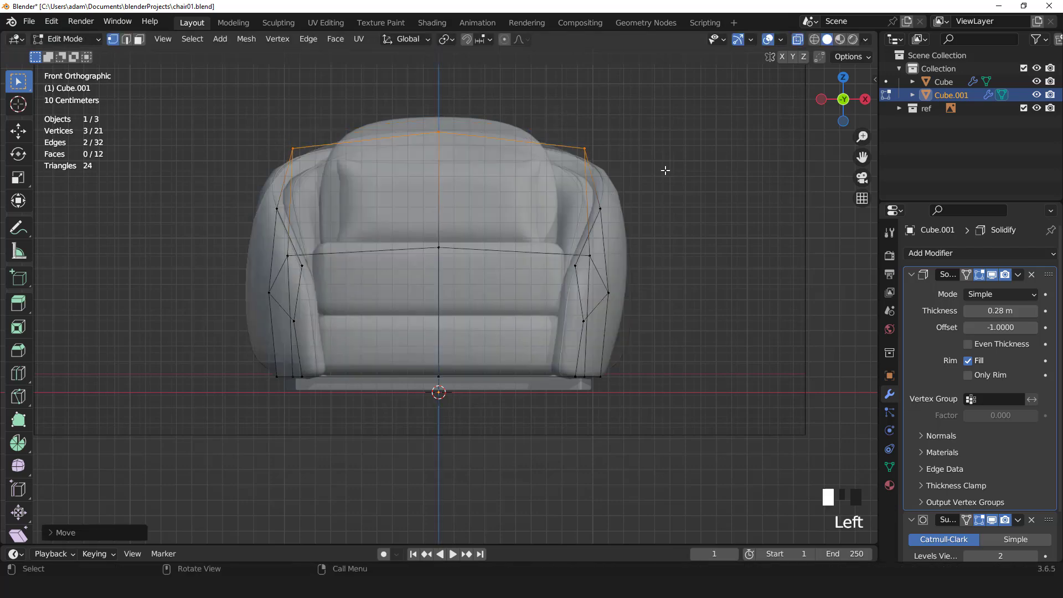
Apply the Solidify modifier on the inner shell.
left_click(797, 39)
key("KP_4")
key("KP_7")
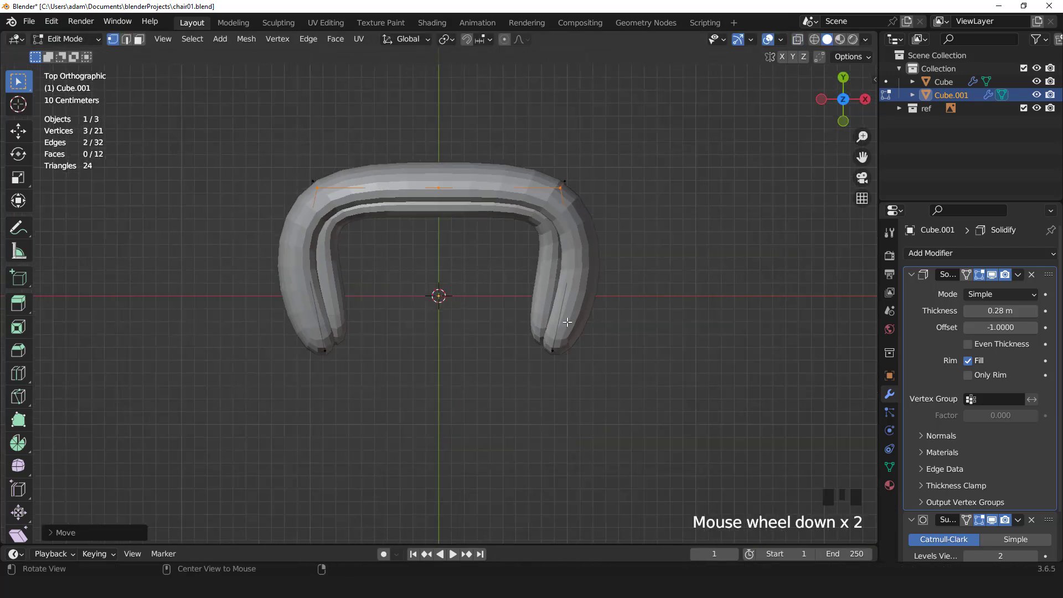
middle_click_drag(567, 322, 632, 282)
scroll(632, 282, "up", 2)
scroll(569, 286, "down", 2)
key("Tab")
left_click(546, 268)
middle_click_drag(546, 268, 472, 254)
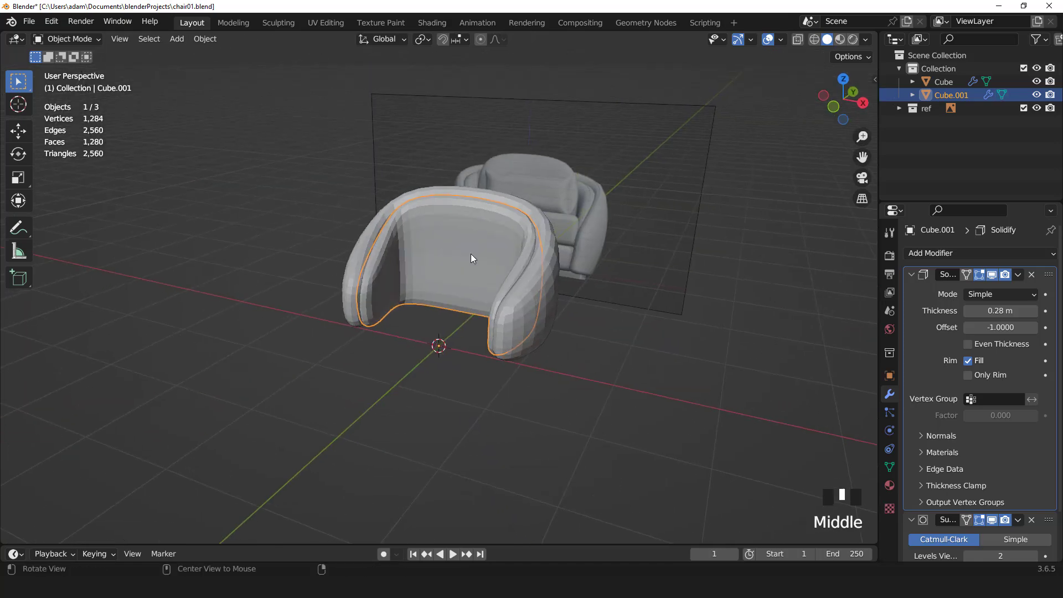
scroll(471, 259, "up", 2)
left_click(1018, 274)
left_click(966, 288)
Move the four front end faces of the inner shell's arms about 0.1 m toward the back along Y.
key("Tab")
middle_click_drag(554, 299, 612, 298)
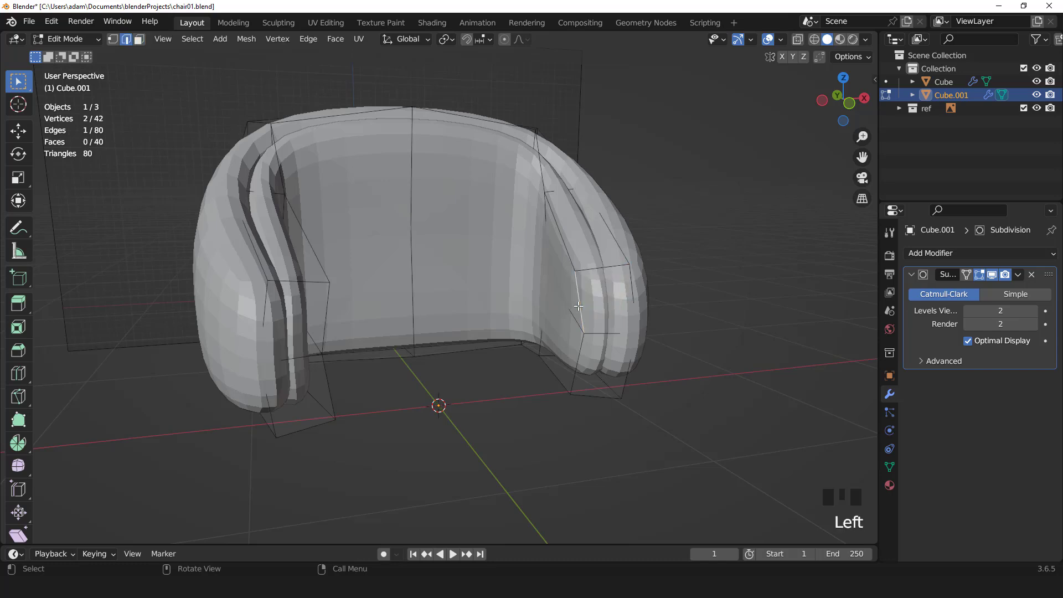
key("3")
left_click(603, 323)
left_click(598, 360, "shift")
left_click(306, 377, "shift")
left_click(304, 321, "shift")
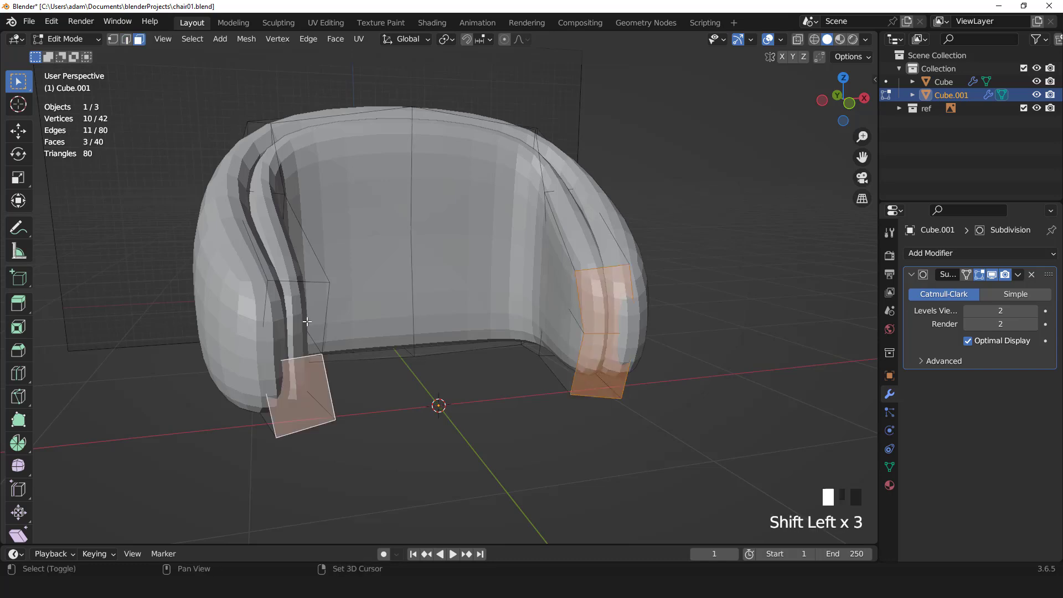
key("KP_7")
key("g")
key("y")
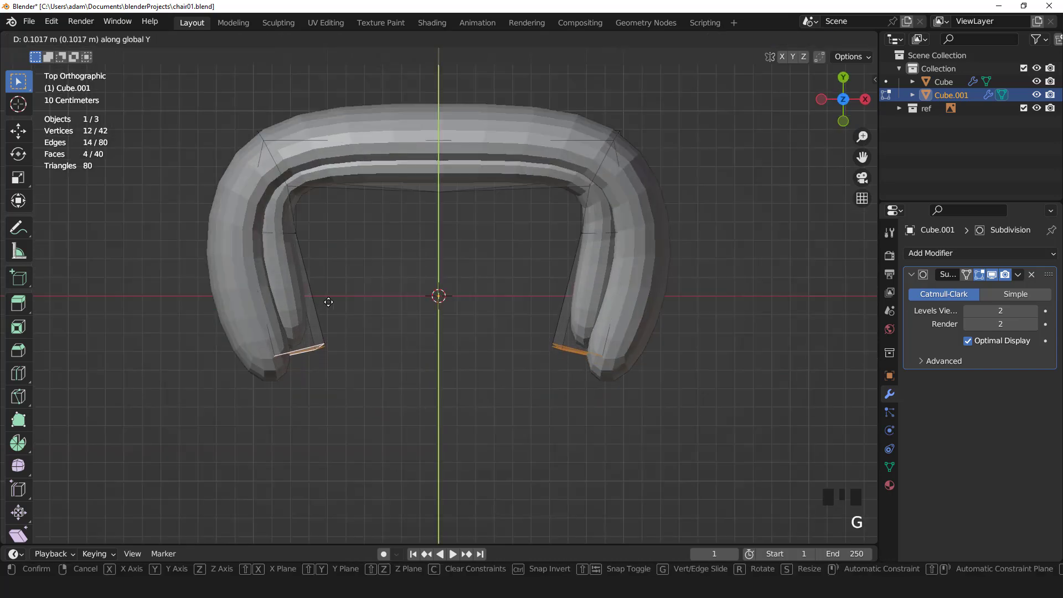
left_click(328, 302)
Narrow the inner shell's arm end faces along X, scaling each end about its individual origin.
left_click(443, 39)
left_click(487, 83)
key("s")
key("x")
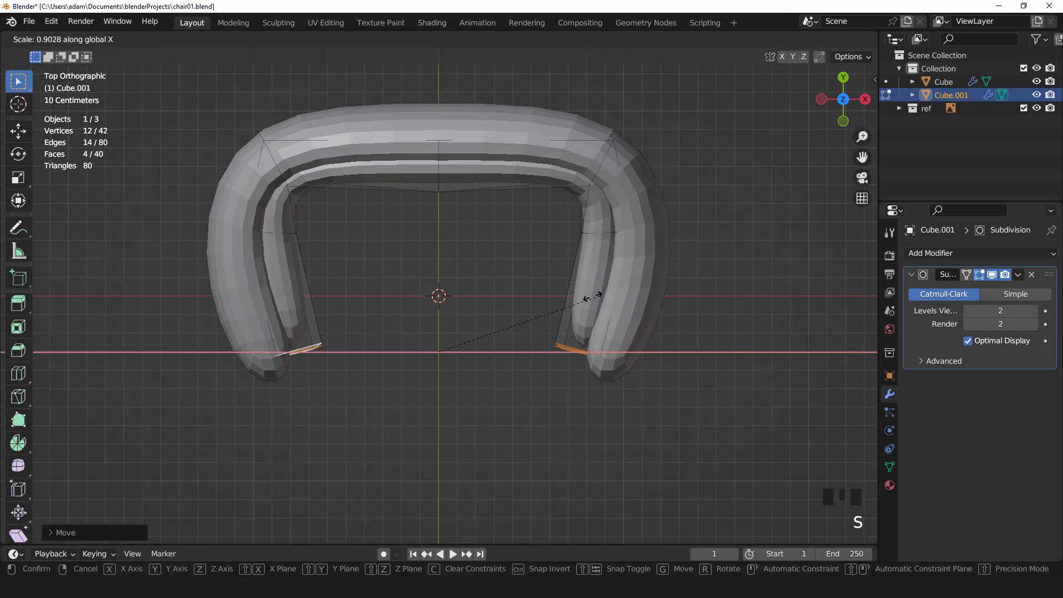
key("Escape")
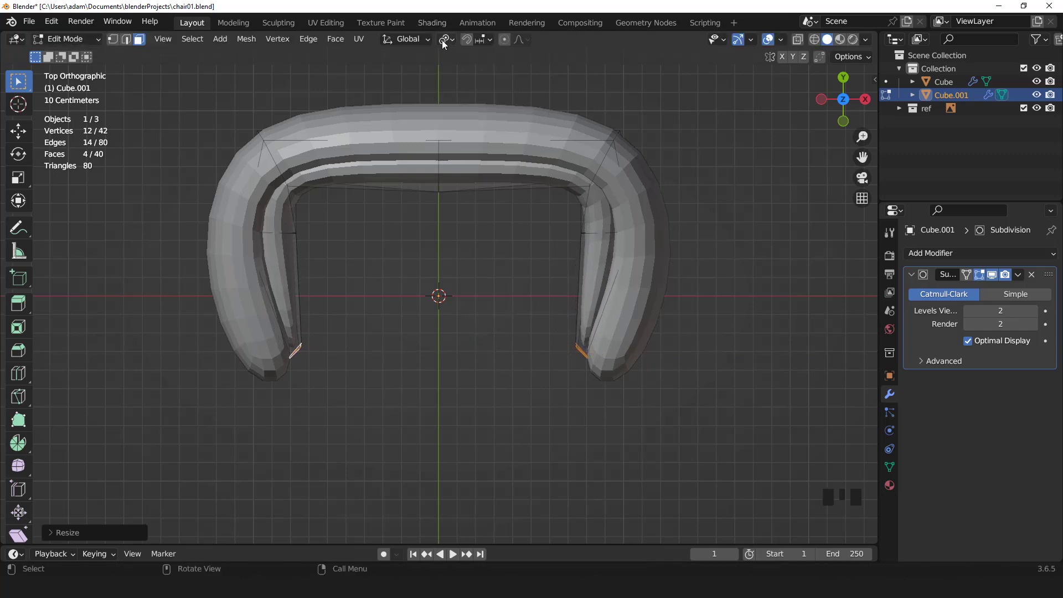
Change the pivot point and scale both arm ends together along X to spread them slightly apart.
left_click(442, 40)
left_click(460, 98)
key("s")
key("x")
left_click(648, 254)
key("Tab")
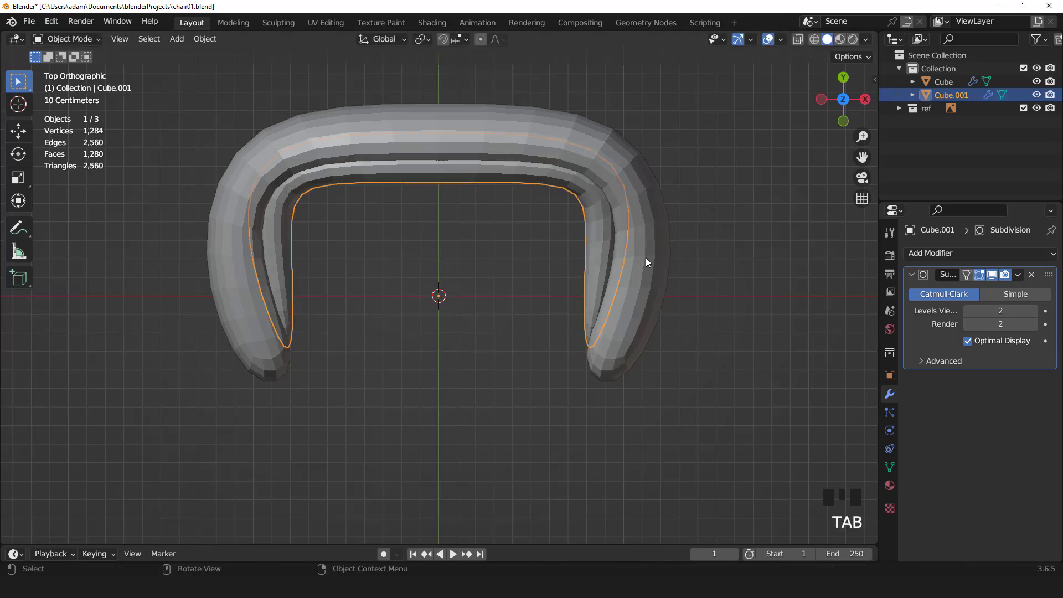
Apply the Solidify modifier on the outer shell.
middle_click_drag(646, 257, 599, 199)
scroll(599, 198, "up", 2)
key("KP_1")
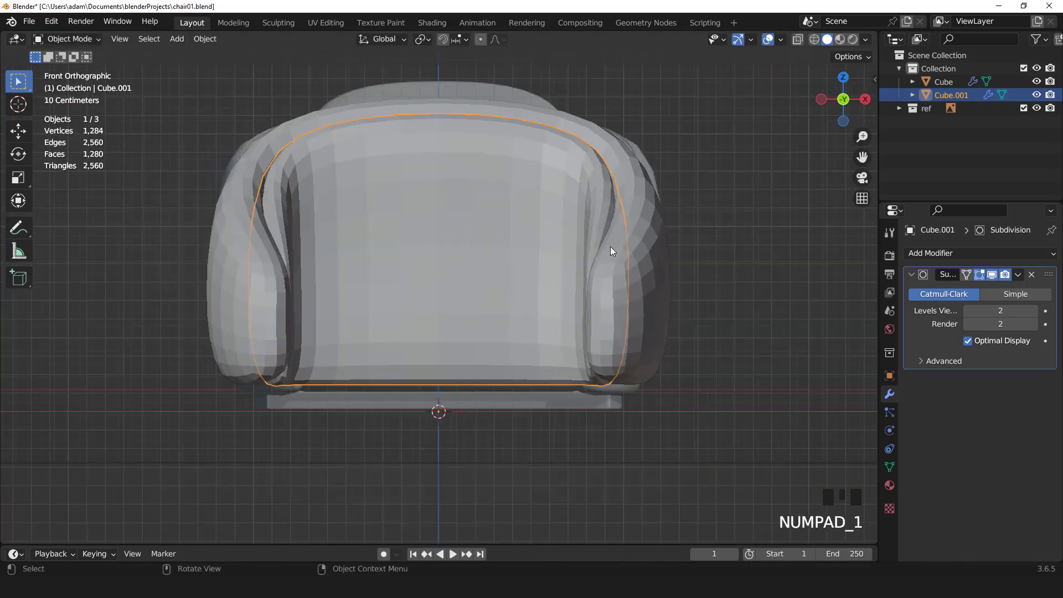
middle_click_drag(611, 249, 624, 224)
key("KP_1")
left_click(584, 282)
left_click(1017, 275)
left_click(982, 289)
key("Tab")
key("KP_1")
key("Tab")
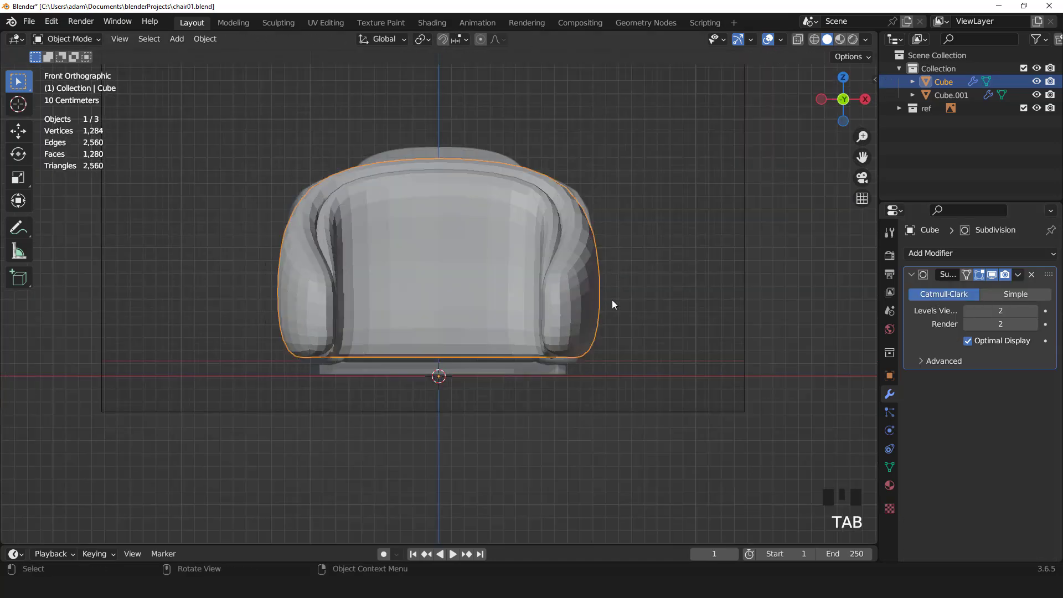
Join the outer and inner shells into one object and open it for mesh editing.
left_click(552, 227, "shift")
key("ctrl+j")
key("Tab")
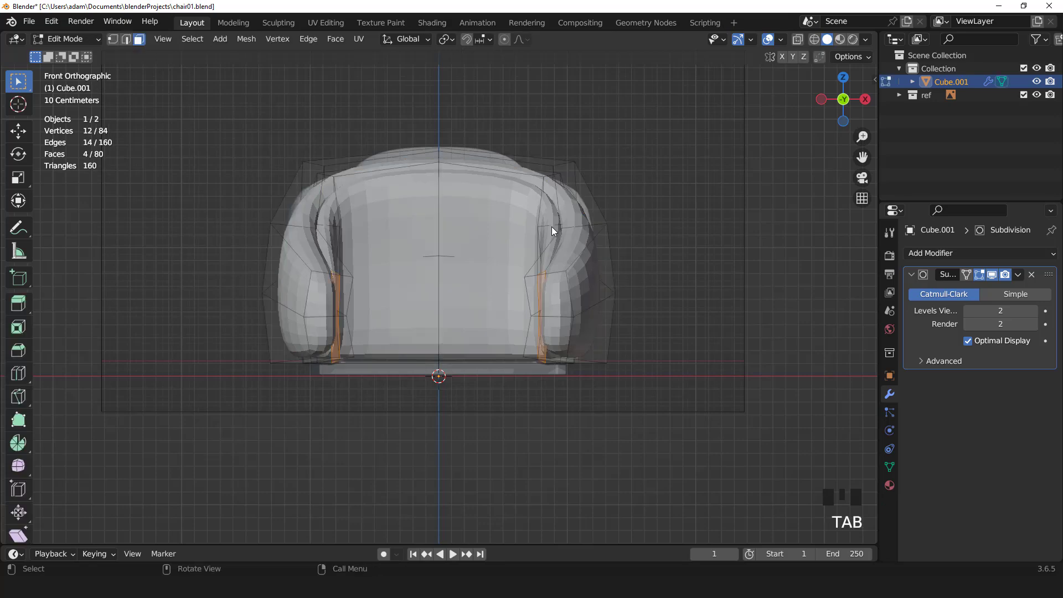
Select all bottom vertices of the combined shell and level them by scaling along Z.
left_click(641, 213)
left_click_drag(253, 332, 743, 432)
middle_click_drag(487, 182, 586, 191)
key("KP_1")
scroll(608, 238, "down", 2)
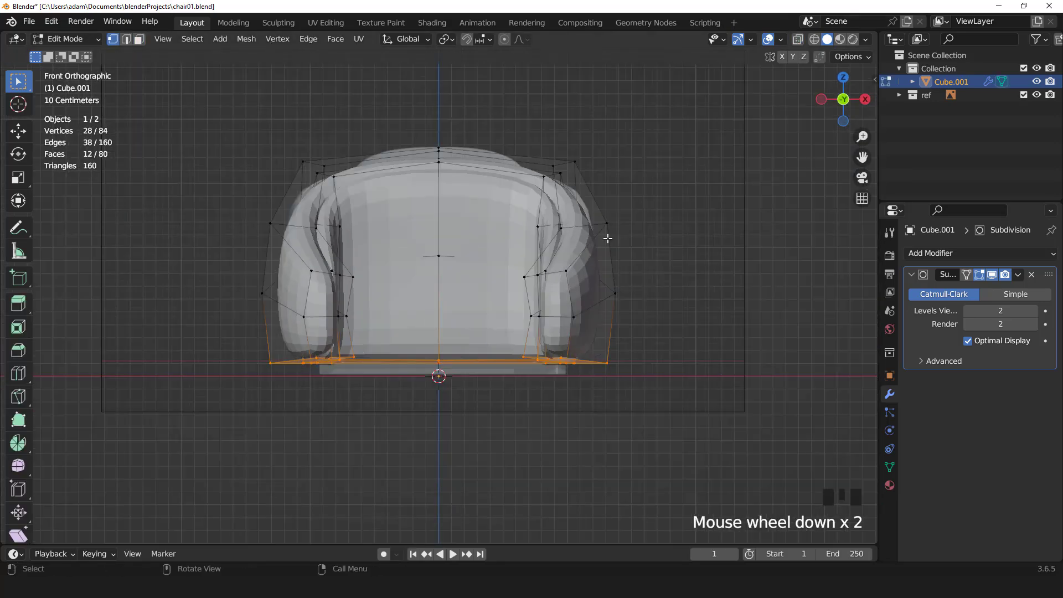
key("s")
left_click(607, 238)
key("Tab")
Extrude the shell's bottom faces down about 0.02 m to sharpen the lower edge.
scroll(607, 238, "up", 2)
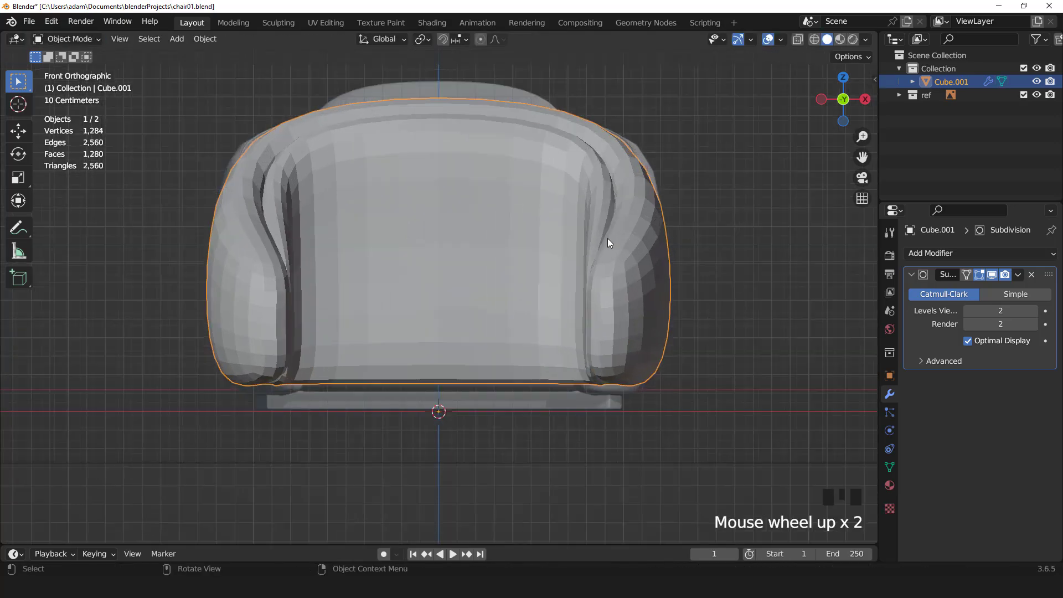
key("Tab")
key("3")
key("e")
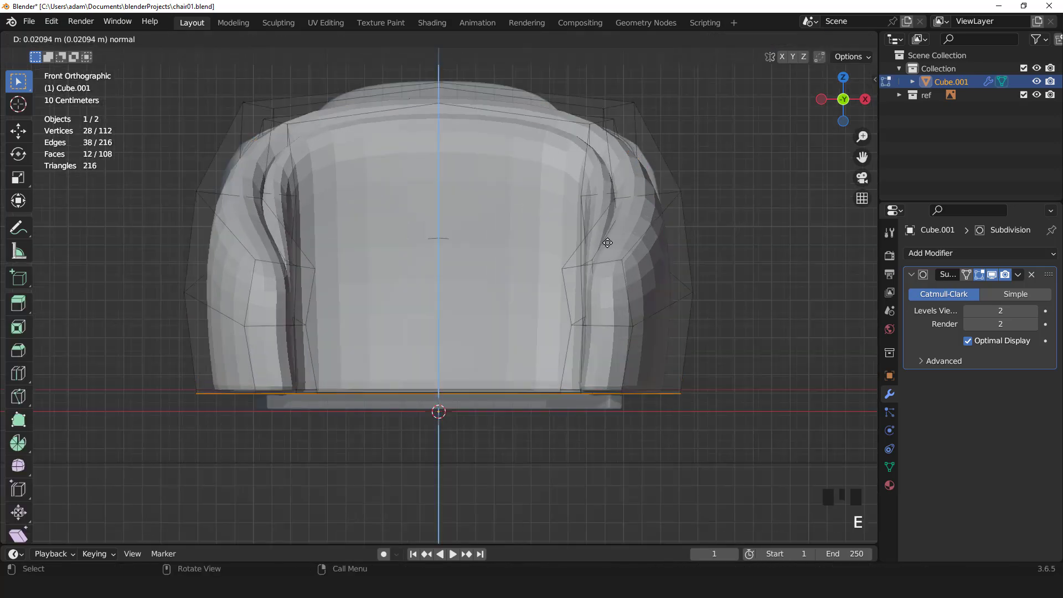
left_click(608, 244)
key("Tab")
Scale the combined shell object along Y to make the chair deeper.
middle_click_drag(607, 243, 520, 300)
key("KP_7")
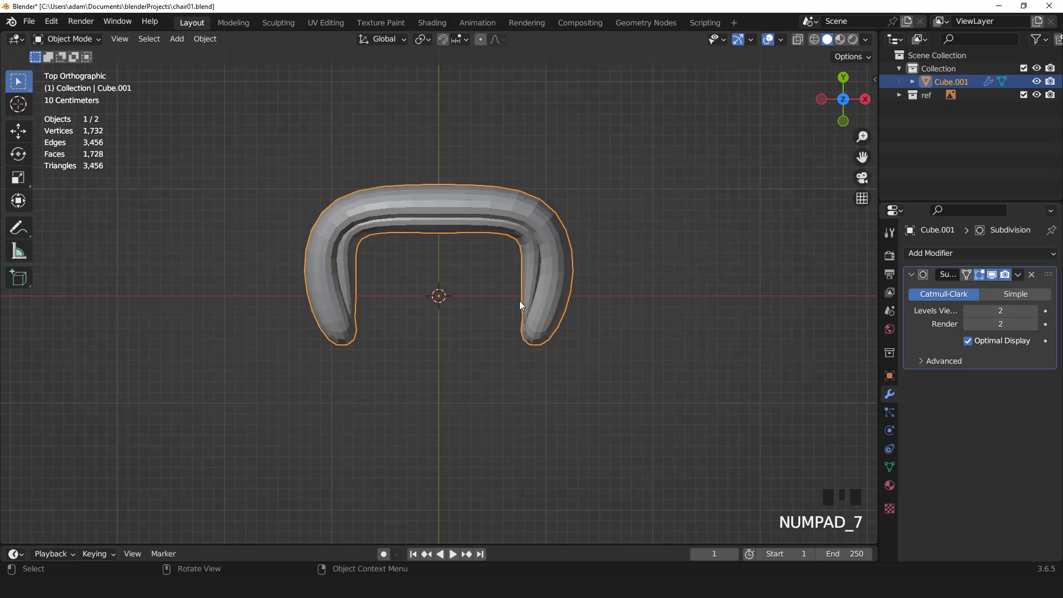
key("s")
key("y")
left_click(557, 294)
Examine the scaled shell in perspective and compare its outline with the reference chair in a see-through front view.
key("KP_1")
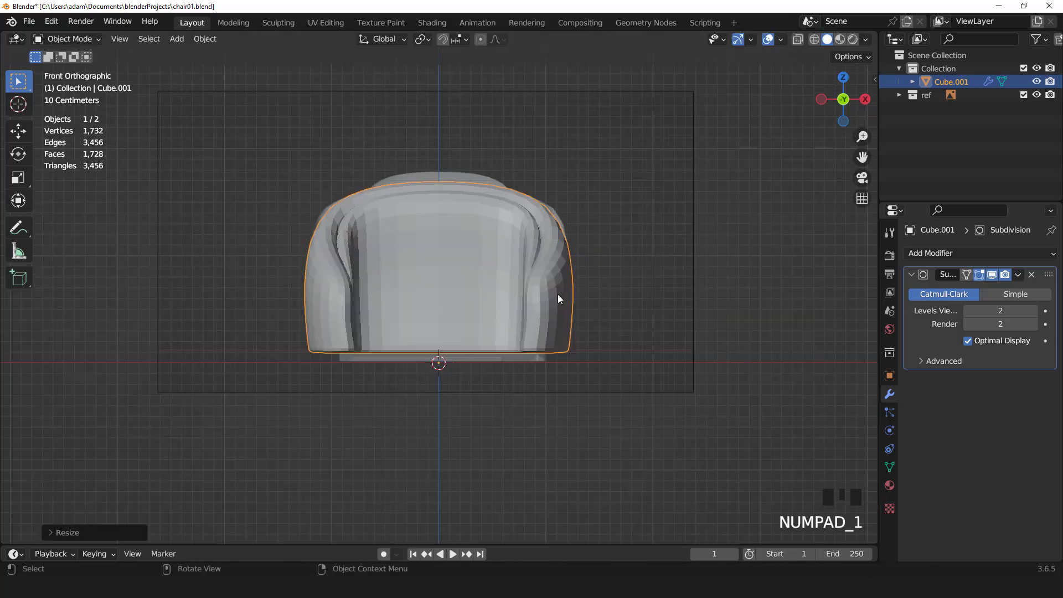
scroll(557, 293, "up", 2)
scroll(557, 294, "up", 1)
mouse_move(557, 294)
middle_mouse_down()
mouse_move(642, 291)
mouse_move(552, 294)
middle_mouse_up()
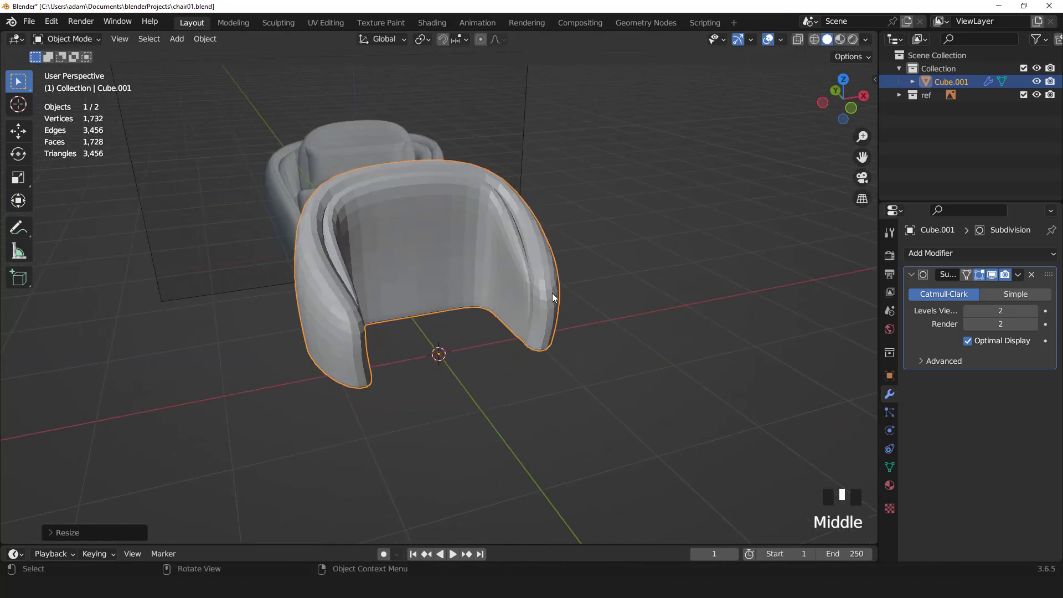
key("KP_1")
left_click(798, 40)
scroll(582, 182, "up", 2)
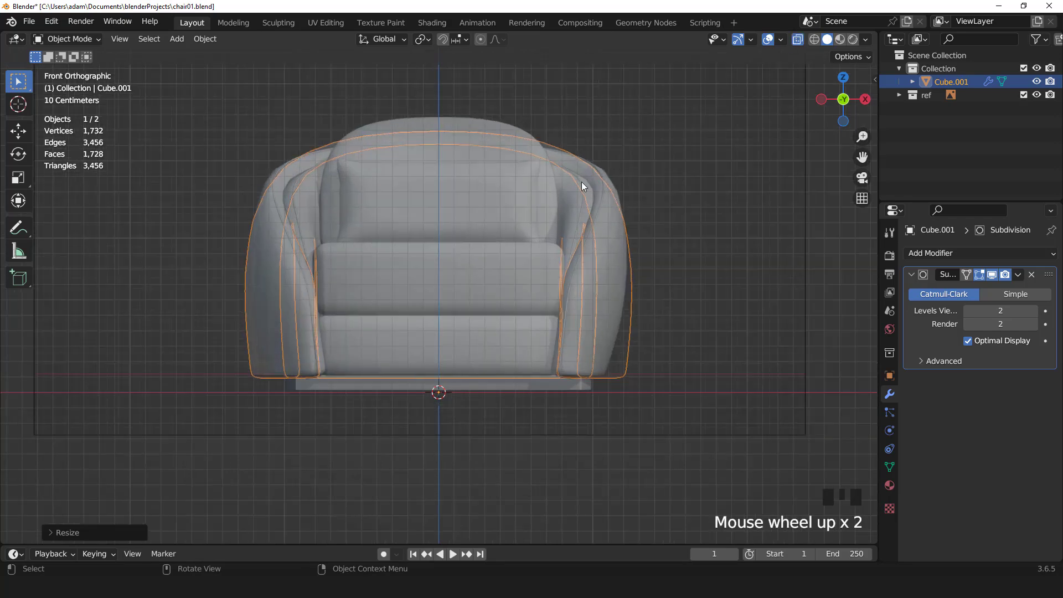
Turn off see-through display and inspect the solid shell in perspective and from the front.
key("Tab")
left_click(798, 40)
key("Tab")
middle_click_drag(774, 67, 531, 214)
key("Tab")
key("KP_1")
key("Tab")
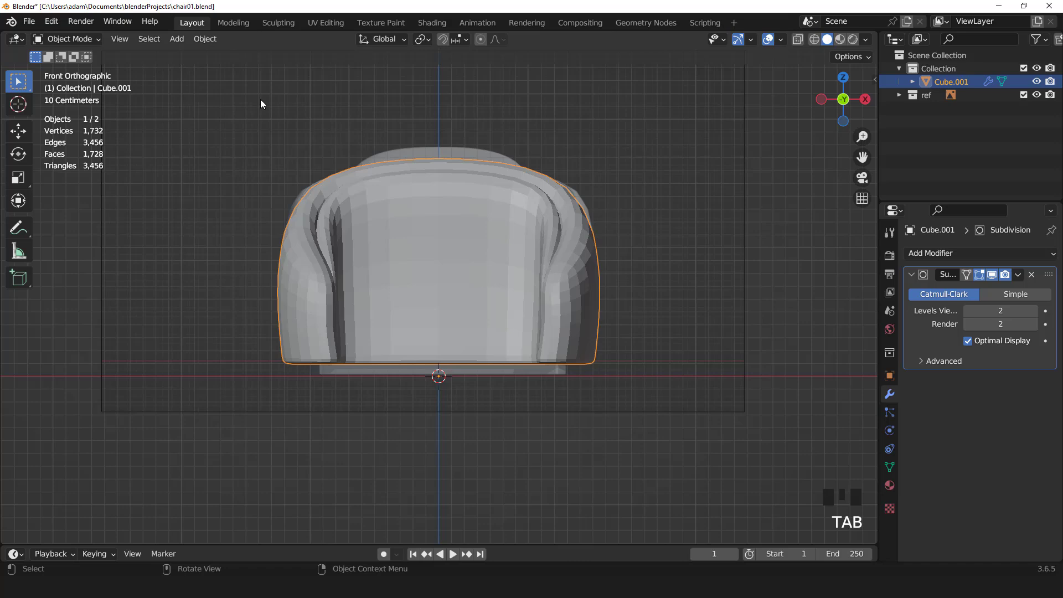
Add a cube and move its geometry up over the reference chair's back cushion in the front view.
left_click(180, 40)
mouse_move(192, 50)
left_click(310, 64)
key("Tab")
key("g")
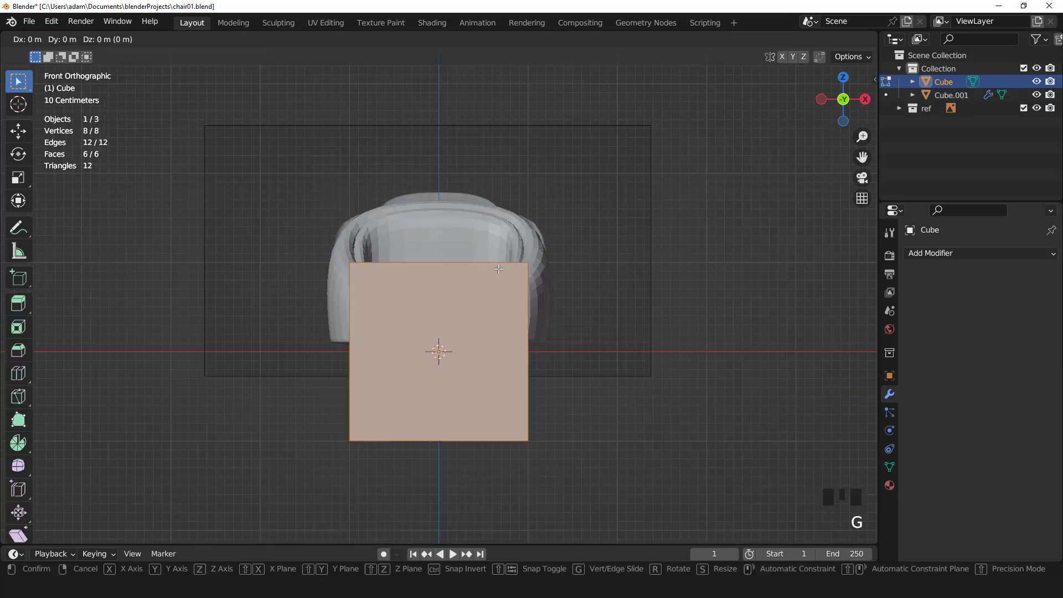
left_click(505, 171)
left_click(798, 39)
scroll(594, 160, "up", 2)
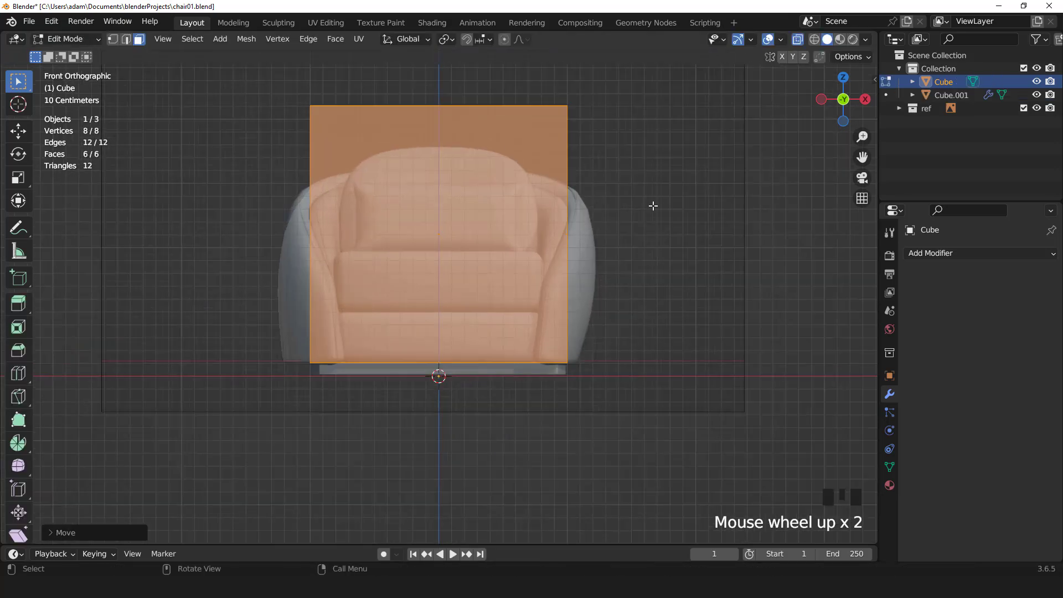
Scale the cube along Z and X to the back cushion's proportions and raise it over the cushion.
key("s")
key("z")
left_click(531, 215)
key("s")
key("x")
left_click(575, 216)
key("g")
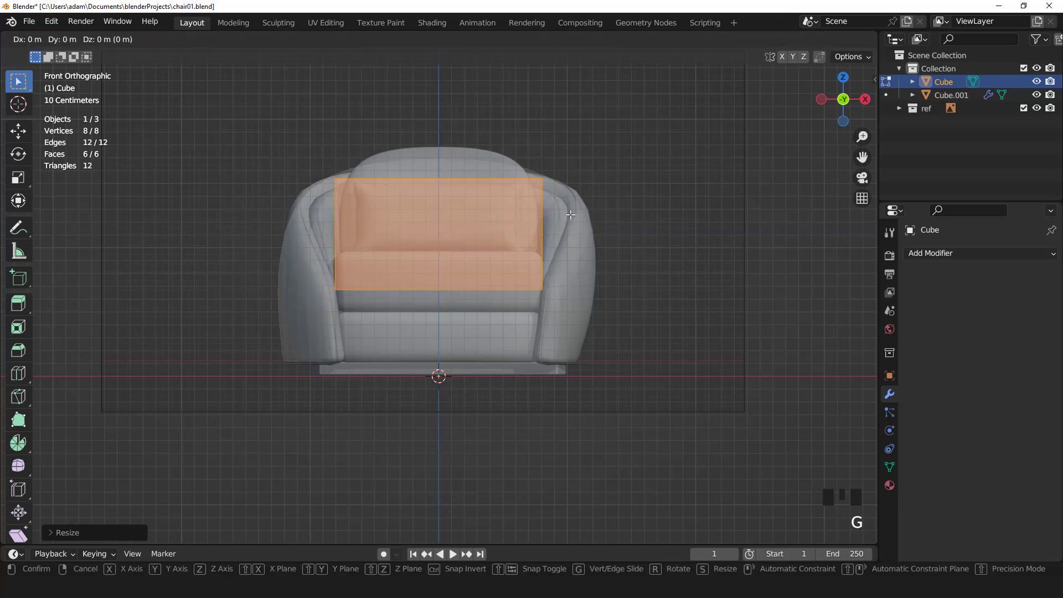
left_click(572, 183)
Thin the cushion block along Y in the side view and shift it about 0.51 m along Y toward the backrest.
key("KP_3")
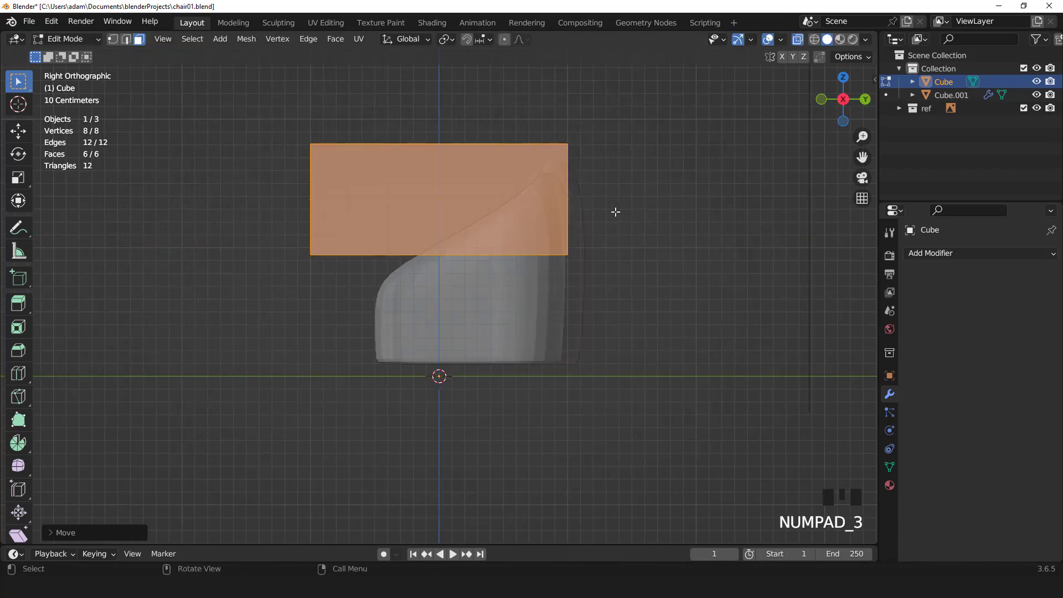
key("s")
key("y")
left_click(475, 197)
key("g")
key("y")
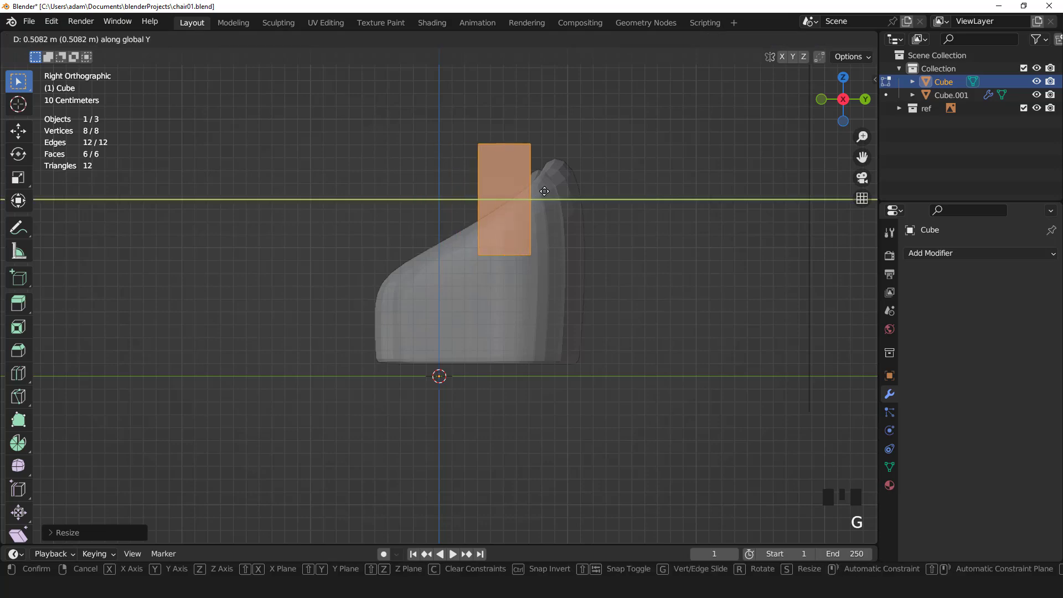
left_click(544, 191)
Add a centred vertical loop cut through the back cushion block.
key("KP_1")
scroll(456, 146, "up", 1)
scroll(456, 147, "down", 2)
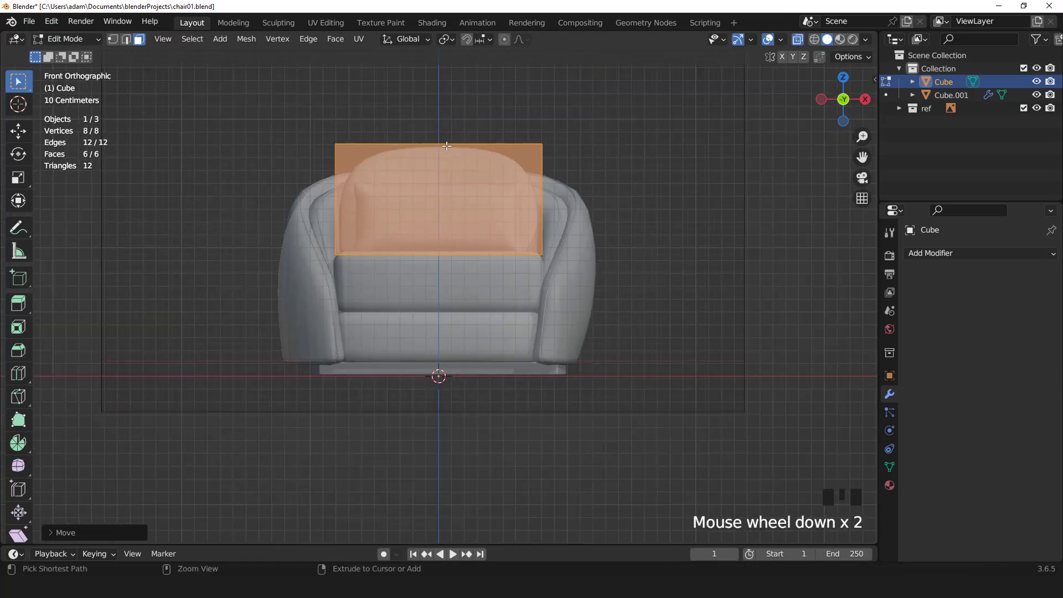
key("ctrl+r")
left_click(446, 146)
right_click(374, 145)
Lower the cushion block's outer top corners about 0.1 m along Z to curve its top.
left_click(510, 105)
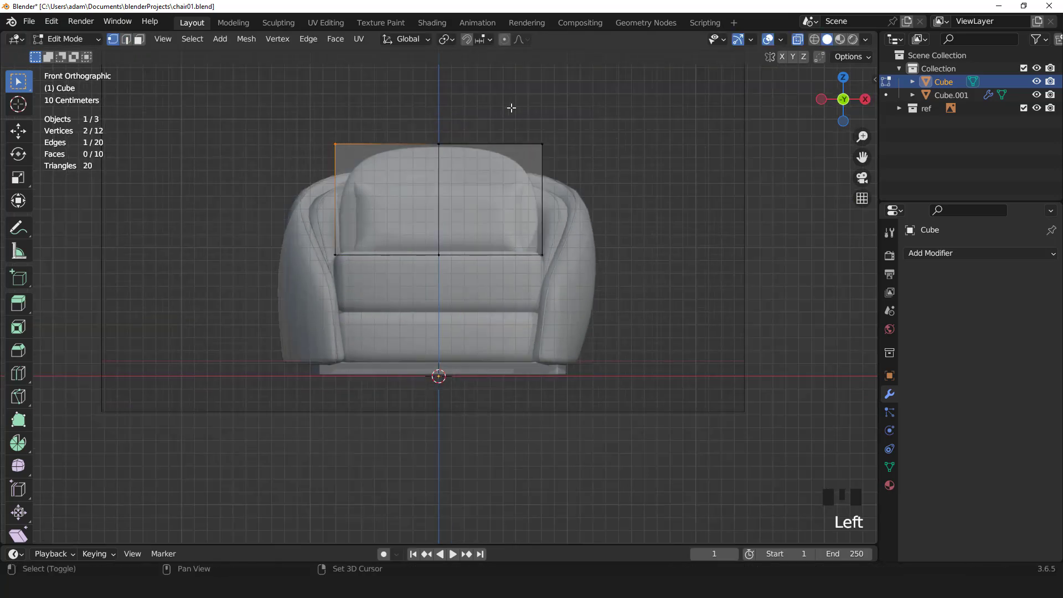
left_click(501, 107, "shift")
key("g")
key("z")
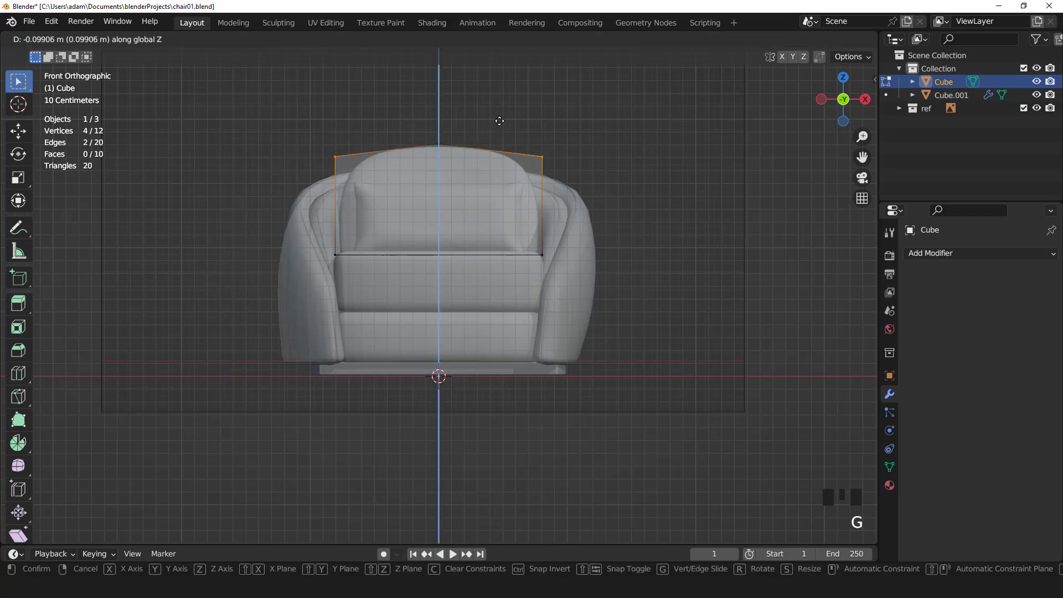
left_click(514, 206)
Add a level 2 Subdivision modifier to the back cushion and a horizontal loop cut near its bottom edge.
key("Tab")
key("ctrl+2")
key("Tab")
scroll(577, 168, "up", 3)
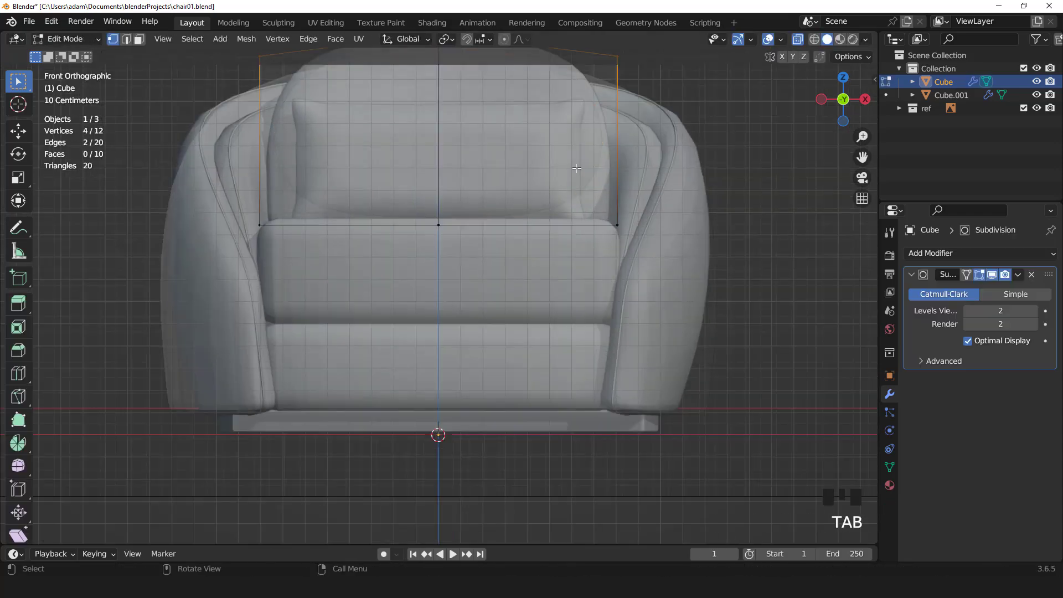
scroll(577, 168, "down", 2)
left_click(563, 184)
left_click(571, 212)
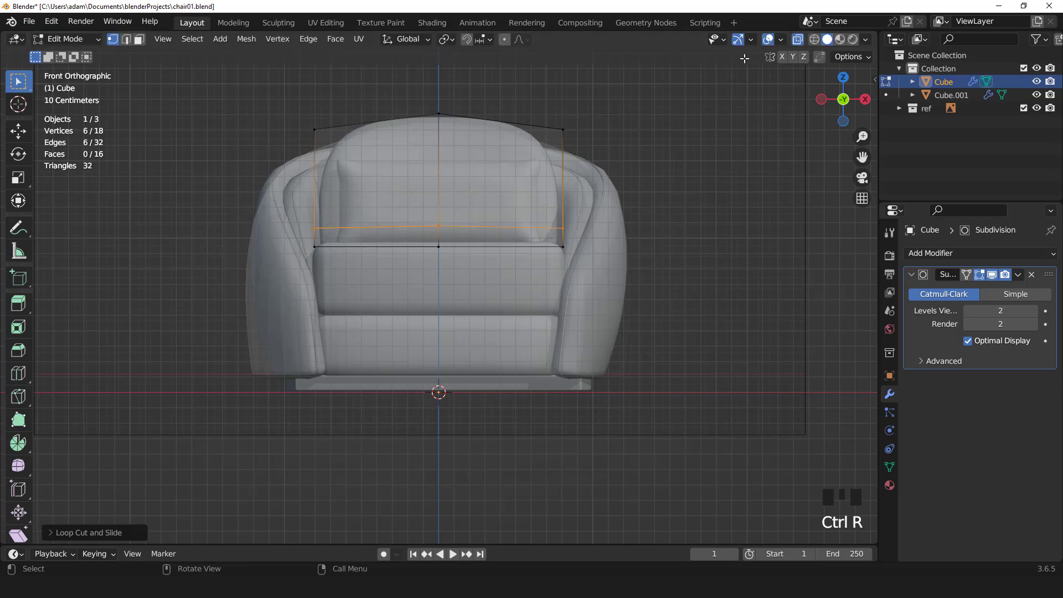
Select the entire back cushion mesh and raise it slightly along Z.
scroll(579, 166, "down", 2)
middle_click_drag(503, 202, 526, 210)
key("a")
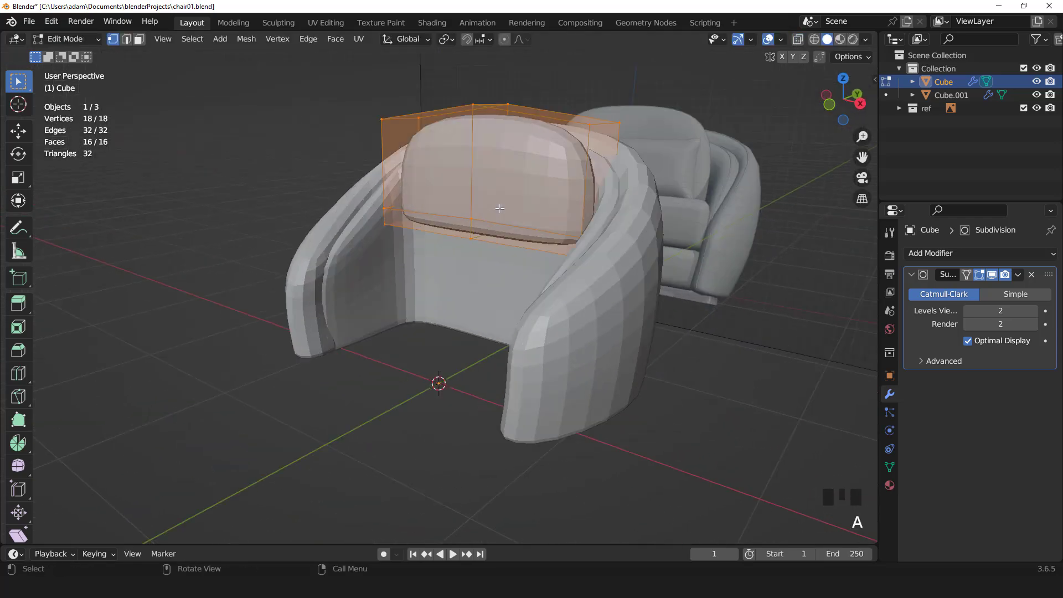
key("KP_1")
key("g")
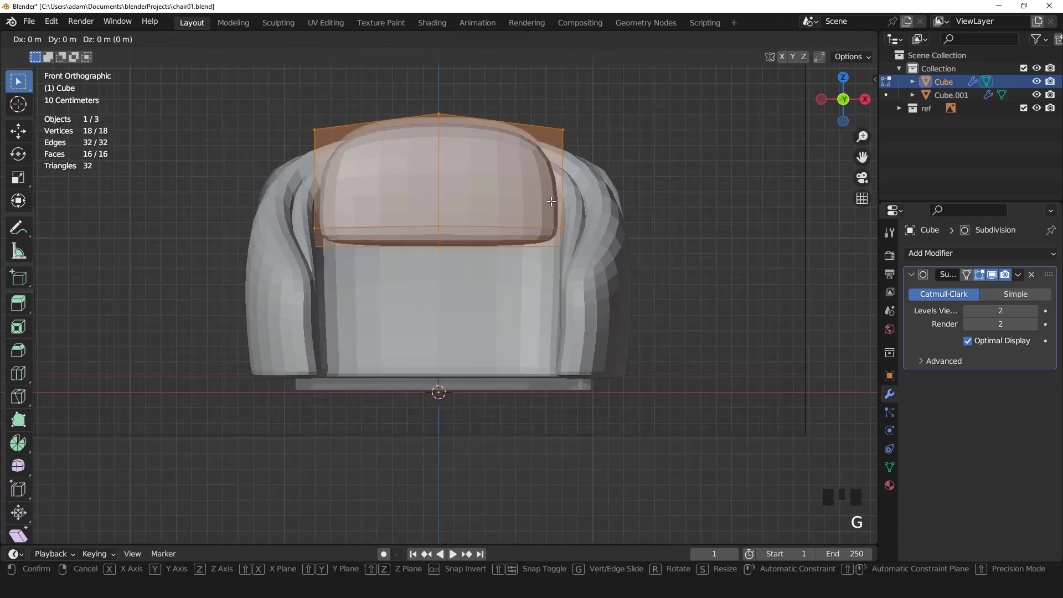
key("z")
left_click(554, 194)
Scale the back cushion along Z to match the reference cushion's height in see-through view.
left_click(798, 38)
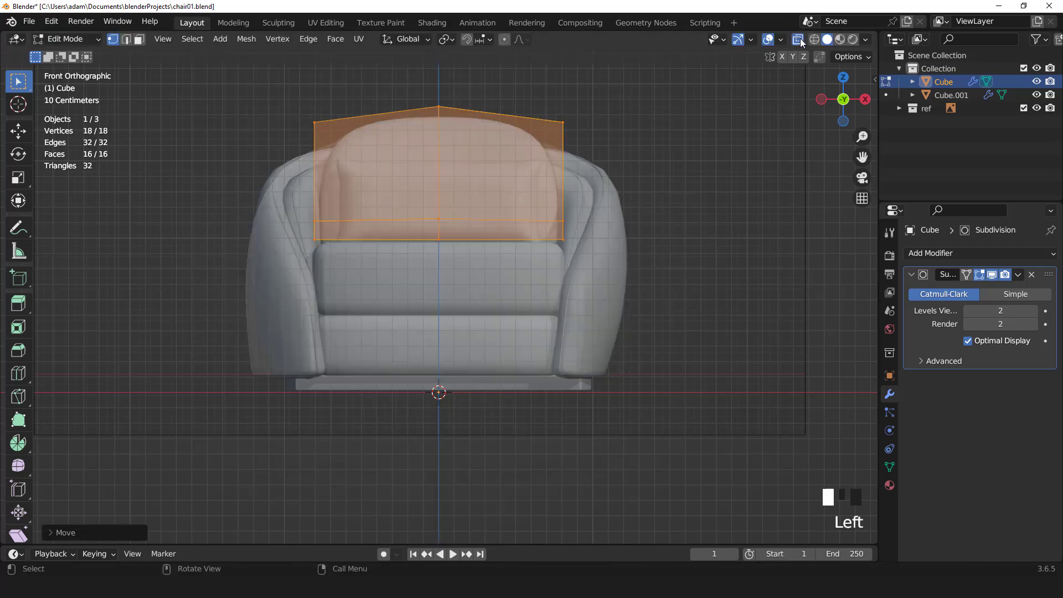
left_click(798, 39)
left_click(798, 38)
key("s")
key("z")
key("Tab")
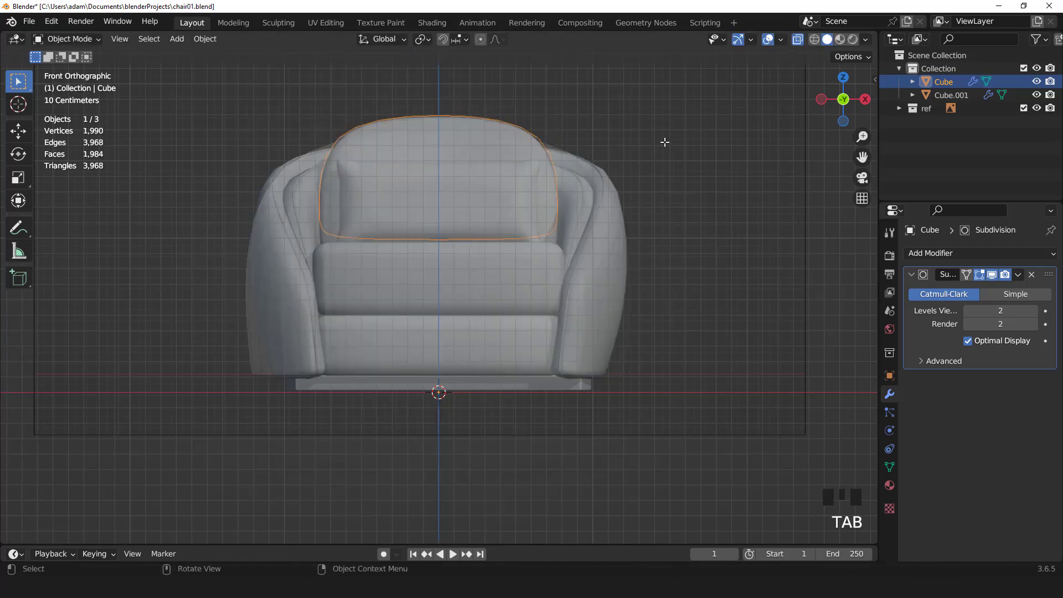
left_click(798, 38)
Rotate the back cushion mesh in the side view to follow the slope of the backrest.
middle_click_drag(712, 133, 564, 168)
scroll(565, 168, "up", 2)
scroll(534, 202, "up", 2)
middle_click_drag(541, 172, 525, 231)
key("KP_3")
key("Tab")
scroll(535, 201, "up", 1)
scroll(536, 202, "down", 2)
key("r")
left_click(597, 204)
key("KP_1")
key("Tab")
scroll(525, 230, "up", 2)
Add another cube for the seat and flatten its geometry along Z in the see-through front view.
key("KP_1")
left_click(798, 40)
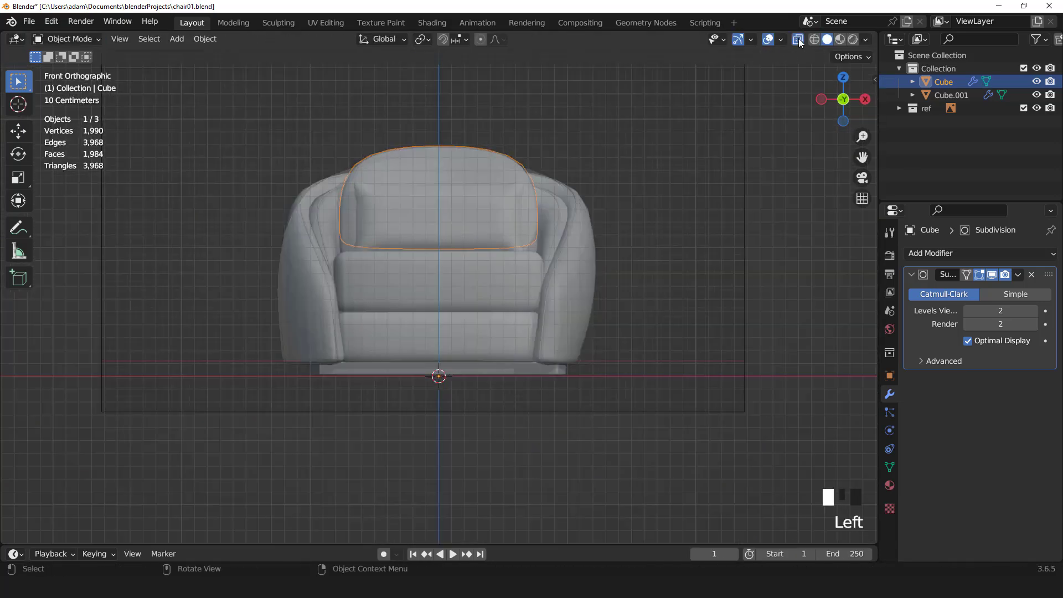
left_click(177, 38)
mouse_move(188, 55)
left_click(311, 69)
key("Tab")
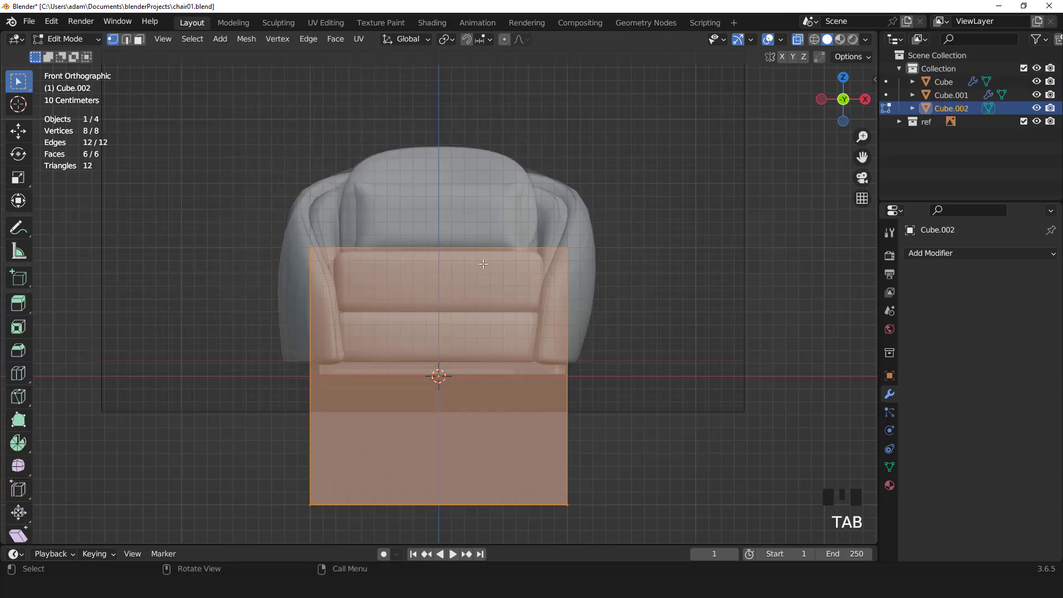
scroll(570, 305, "down", 2)
key("s")
key("z")
left_click(490, 330)
Move the flattened block up along Z over the lower seat section and scale its height to match.
scroll(541, 329, "up", 2)
key("g")
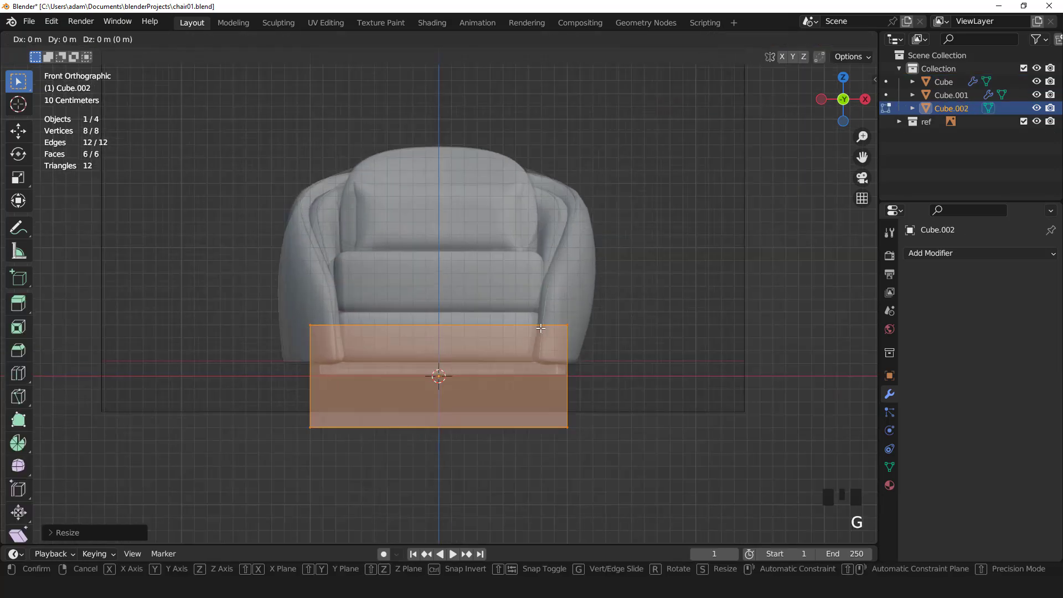
key("z")
left_click(560, 293)
key("s")
key("z")
left_click(488, 310)
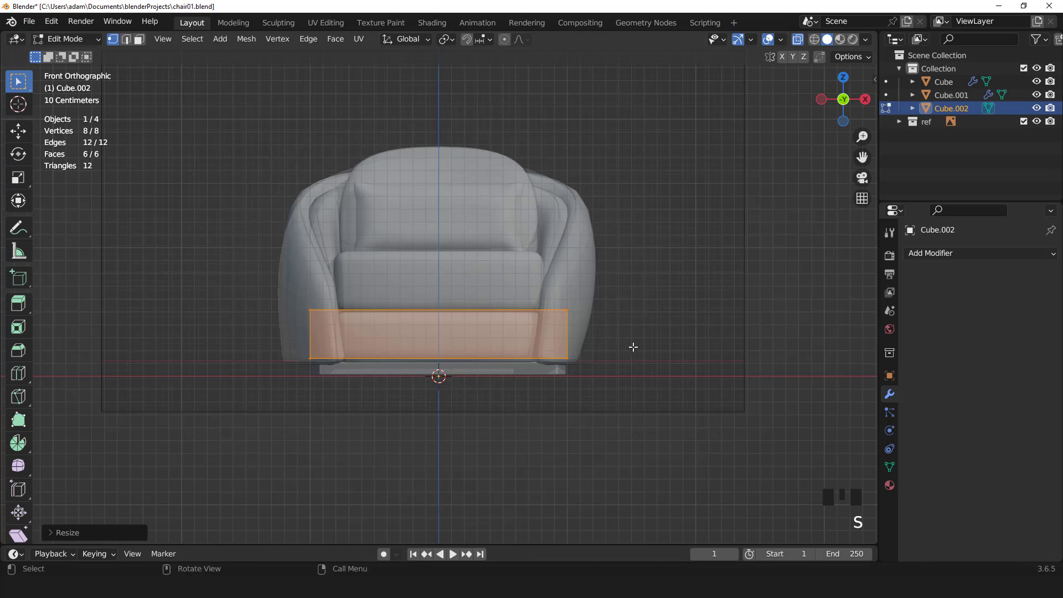
Narrow the lower seat block along X, enlarge its height slightly and nudge it into alignment with the reference.
key("s")
key("x")
left_click(617, 346)
key("s")
key("z")
left_click(630, 344)
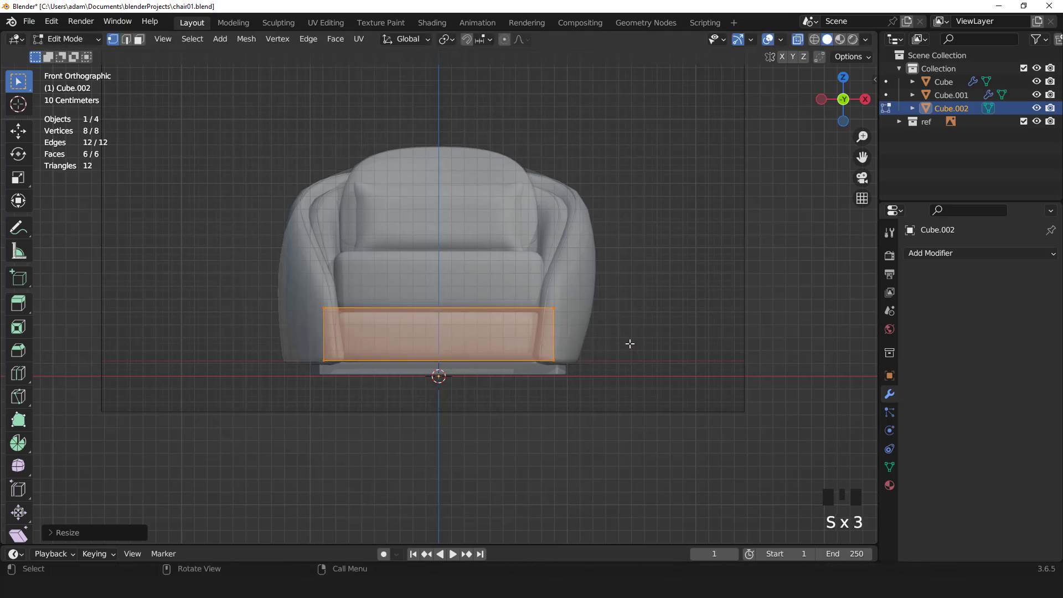
key("g")
left_click(628, 345)
Scale the lower seat block along Y and shift it back in the top view to fit between the armrests.
key("KP_7")
key("s")
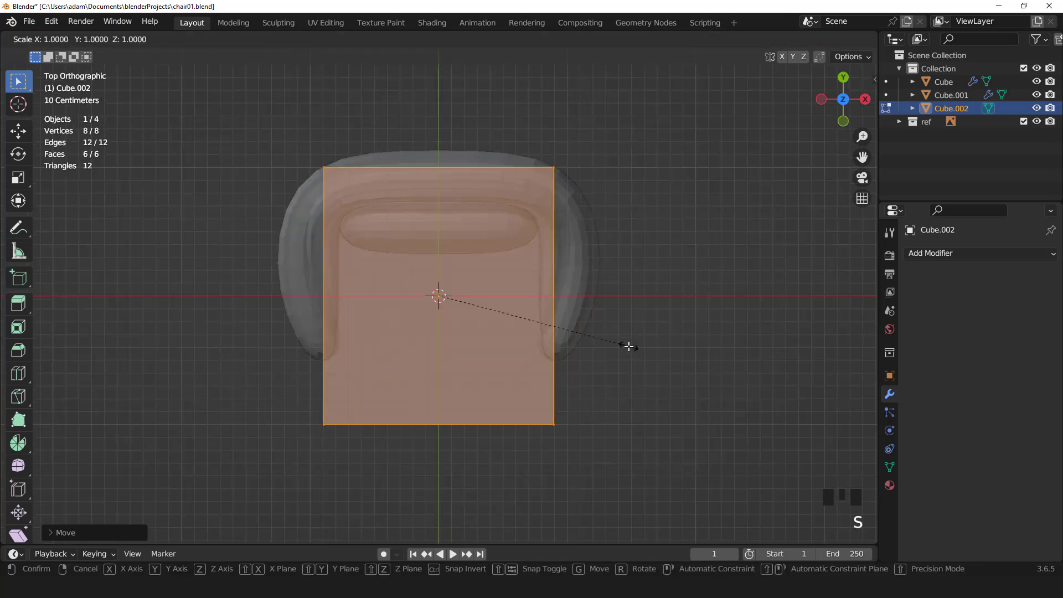
key("y")
left_click(558, 301)
key("g")
key("y")
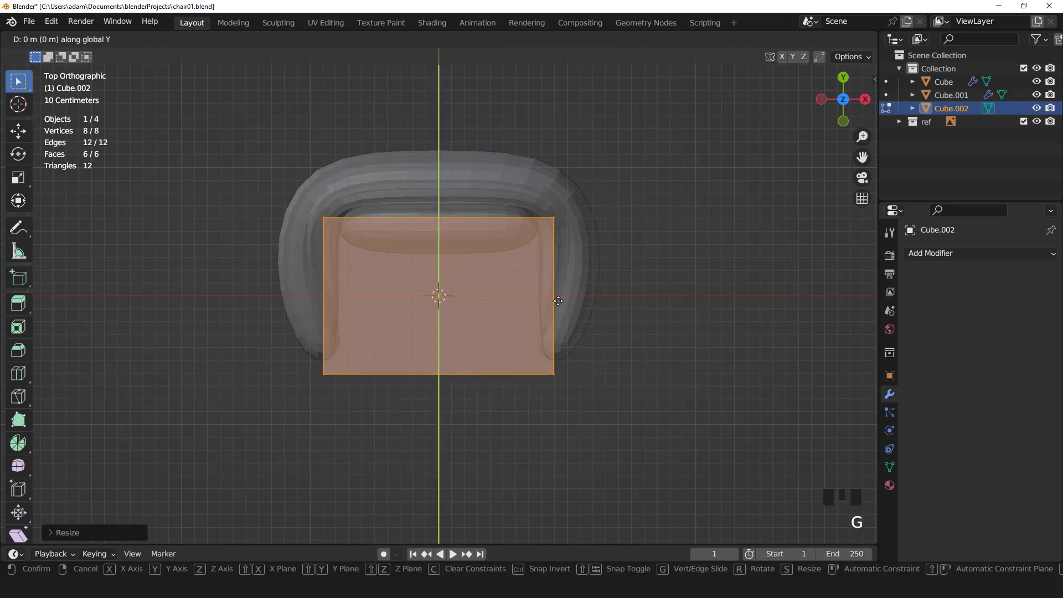
left_click(554, 284)
key("s")
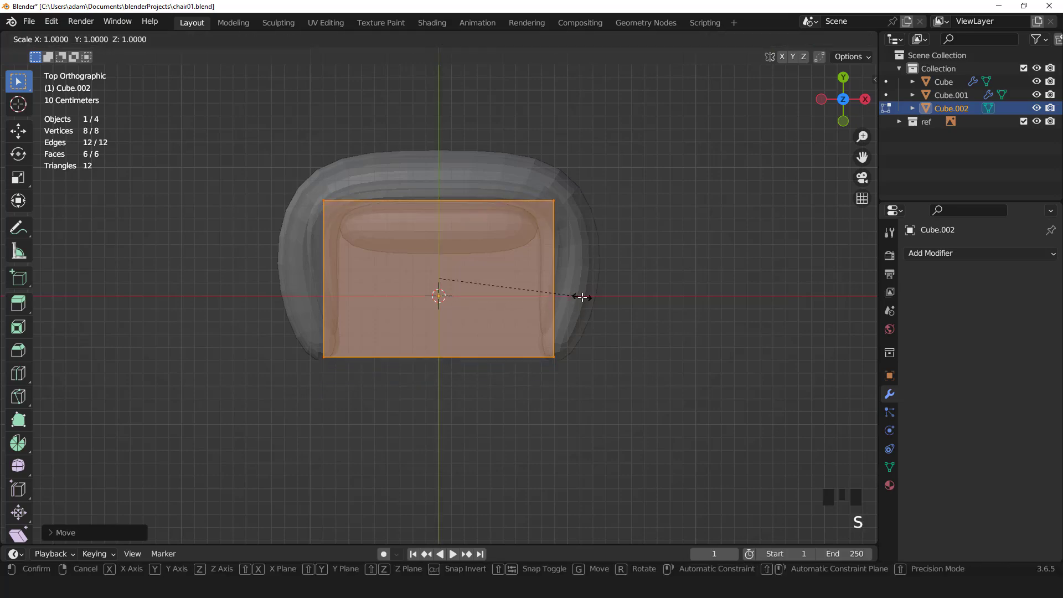
key("y")
left_click(590, 316)
Add a Bevel modifier to the lower seat block with an amount of 0.11 m and 3 segments.
middle_click_drag(590, 318, 545, 252)
left_click(797, 39)
middle_click_drag(576, 180, 629, 170)
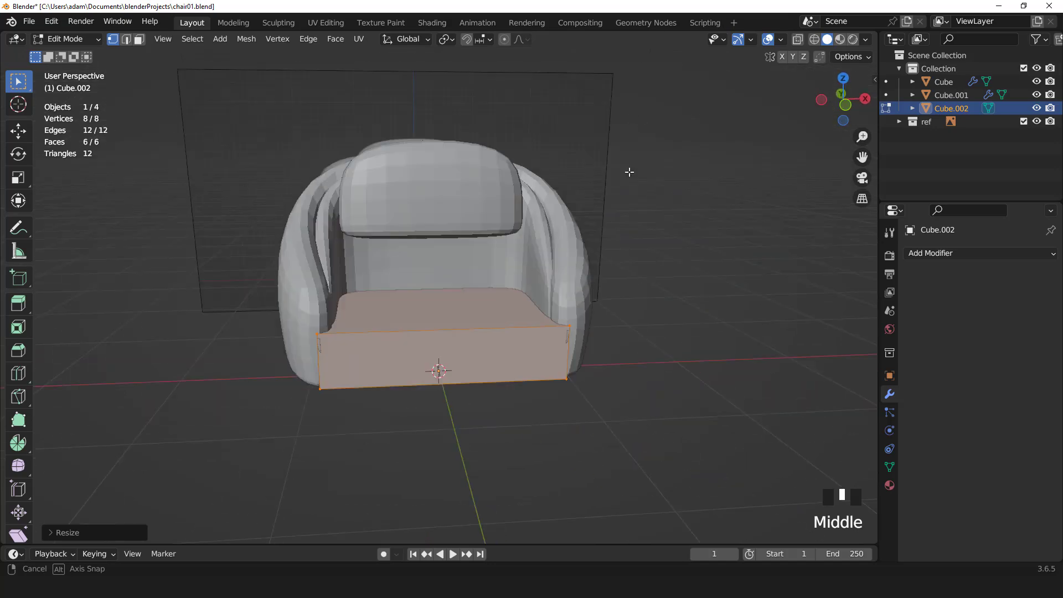
key("Tab")
left_click(924, 251)
left_click(754, 273)
key("KP_1")
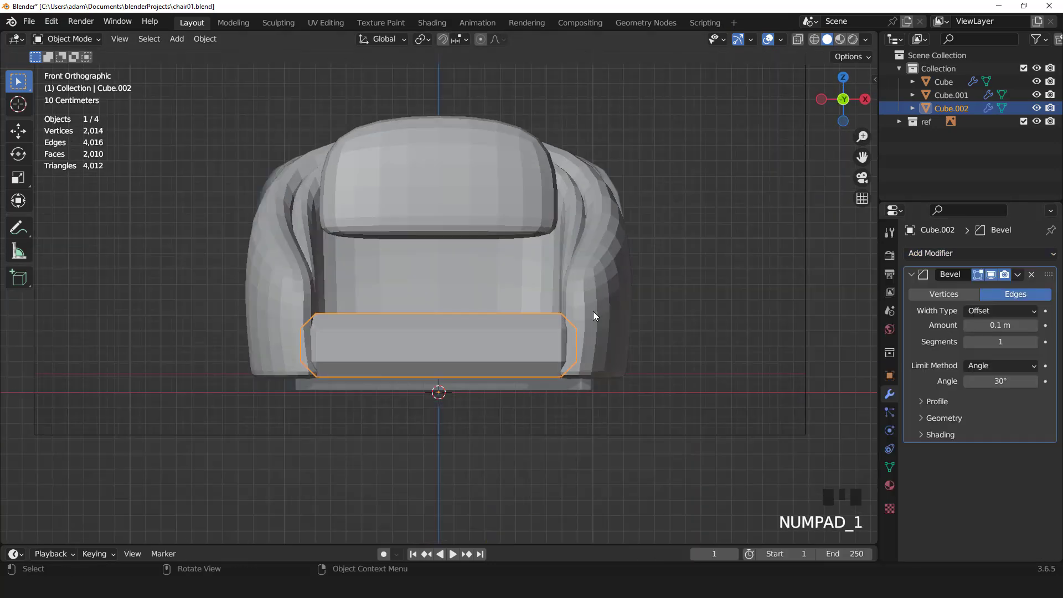
mouse_move(1013, 342)
left_mouse_down()
mouse_move(1022, 342)
mouse_move(1013, 325)
mouse_move(1000, 326)
left_mouse_up()
scroll(506, 277, "down", 1)
Apply Shade Smooth to the beveled seat block.
middle_click_drag(506, 277, 524, 299)
right_click(524, 299)
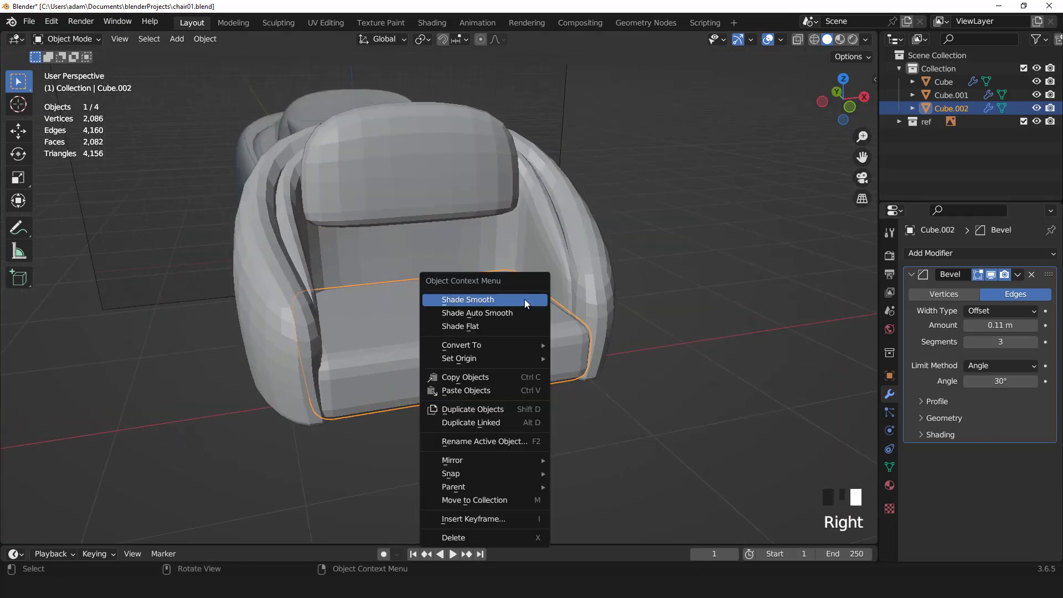
left_click(490, 301)
Scale the seat block slightly narrower along X in the front view.
key("KP_1")
scroll(486, 313, "up", 2)
key("Tab")
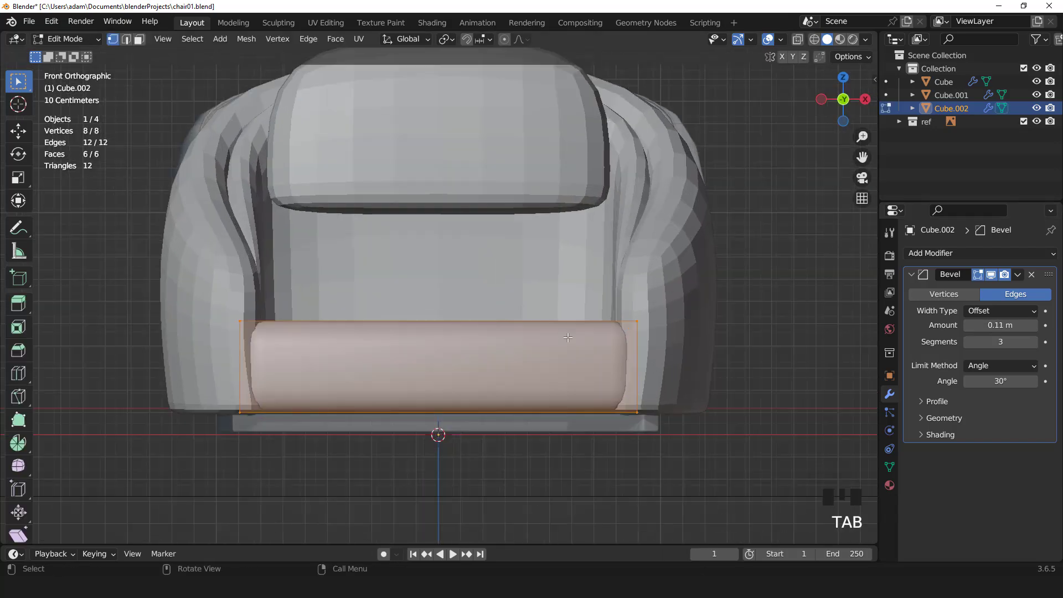
key("s")
key("x")
left_click(562, 336)
scroll(562, 336, "down", 3)
scroll(562, 336, "up", 2)
Duplicate the seat block about 0.43 m up along Z and scale the copy taller to form the seat cushion.
left_click(798, 40)
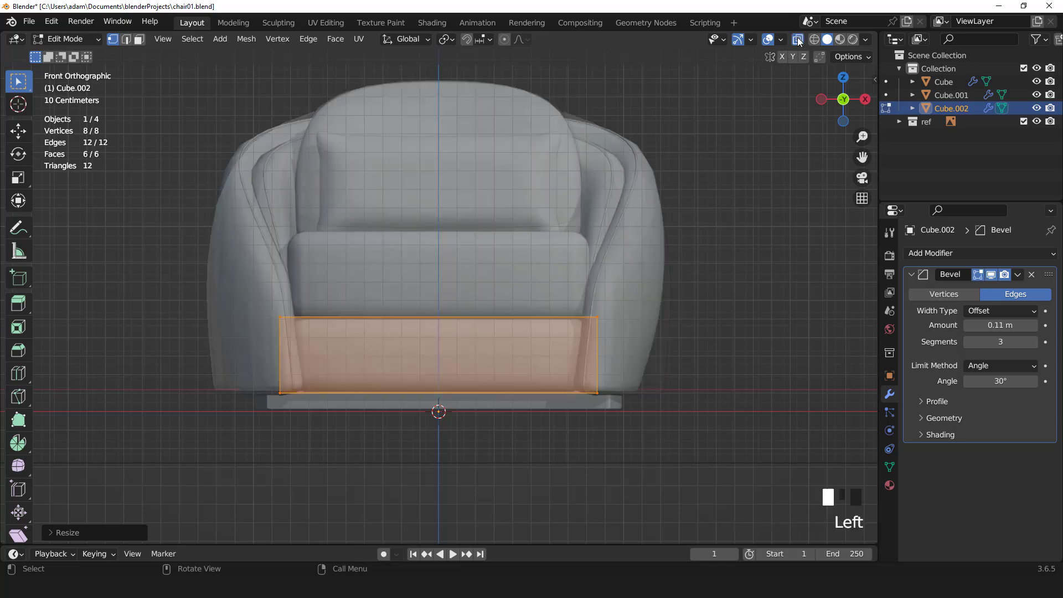
key("z")
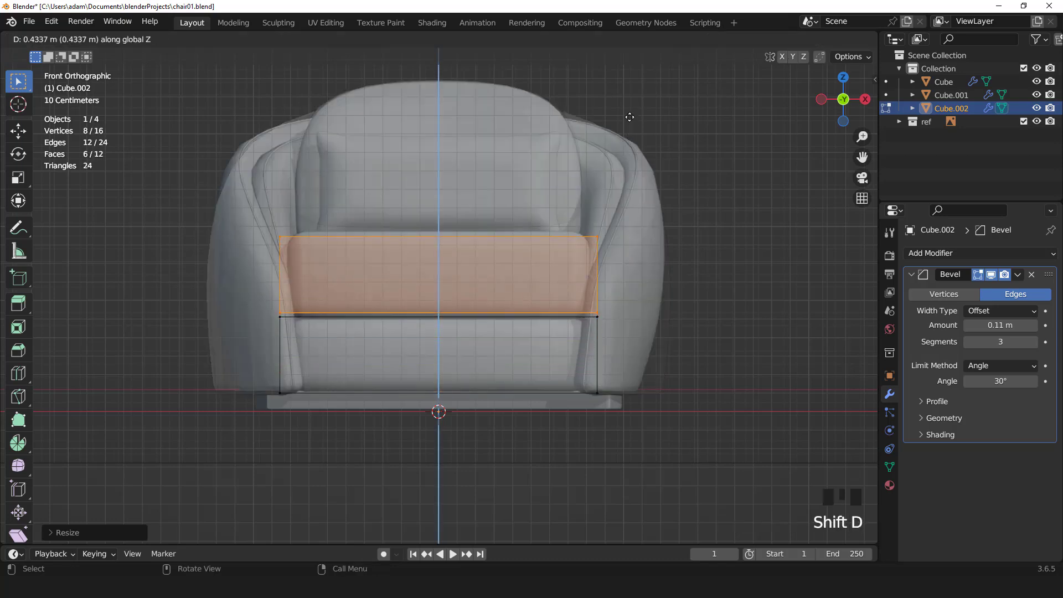
key("s")
key("z")
left_click(710, 201)
key("Tab")
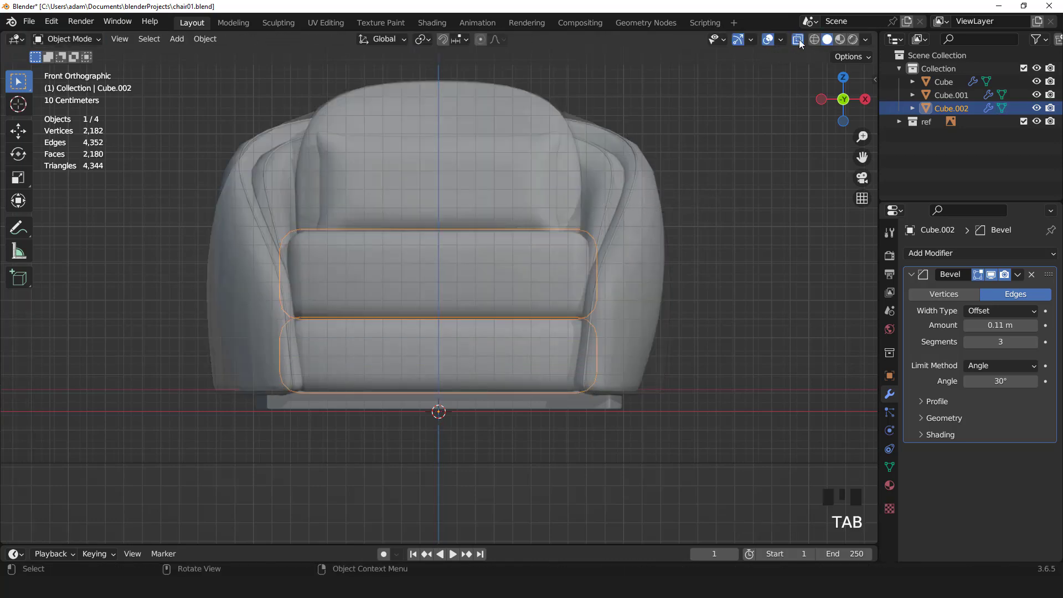
left_click(798, 40)
Select matching inner edge loops on both armrests of the shell and move them forward in the top view.
middle_click_drag(682, 172, 569, 218)
key("KP_1")
scroll(522, 251, "down", 3)
middle_click_drag(522, 251, 532, 242)
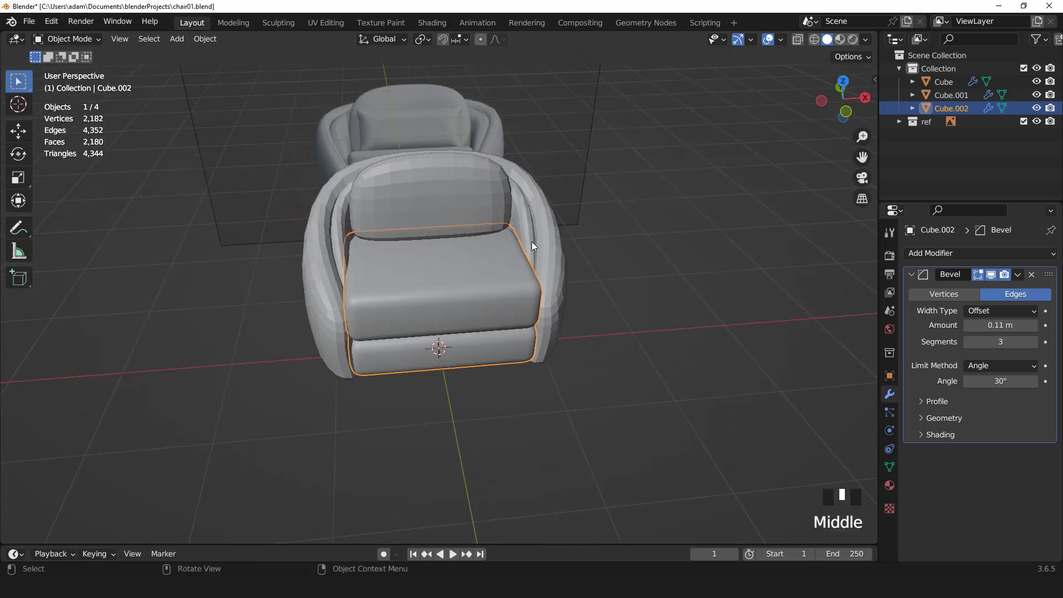
left_click(532, 241)
key("Tab")
scroll(513, 260, "up", 2)
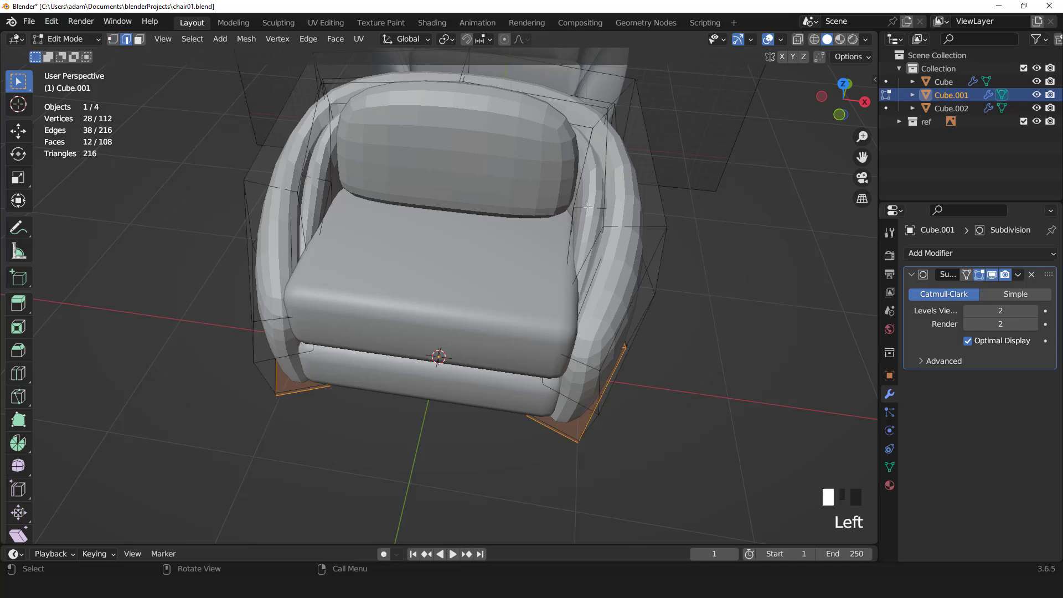
key("KP_7")
scroll(427, 226, "up", 2)
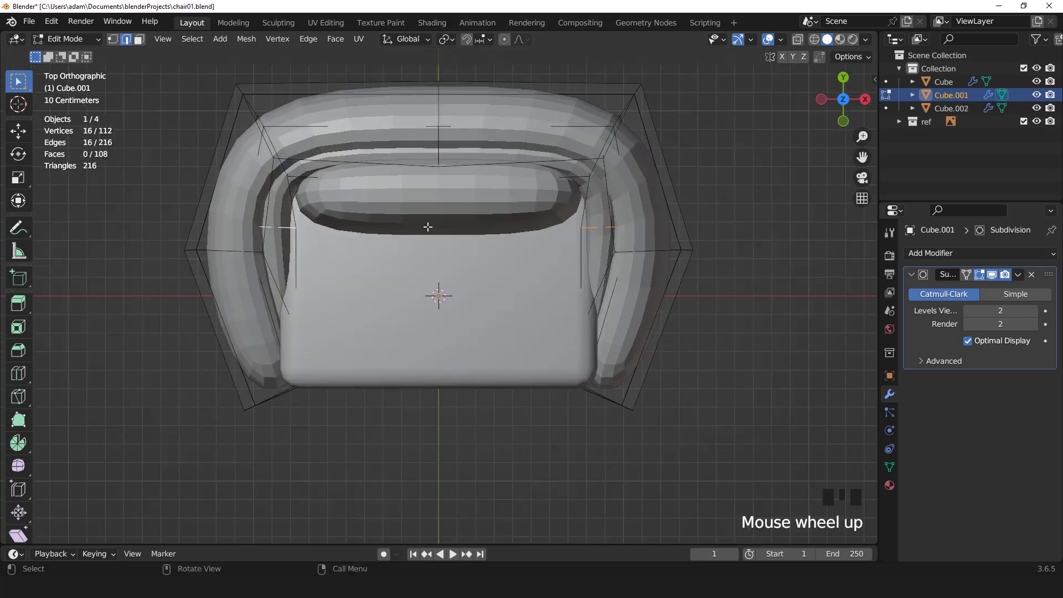
key("g")
left_click(431, 252)
Scale the selected armrest edge loops along X in the front view to adjust the fit around the seat.
key("KP_1")
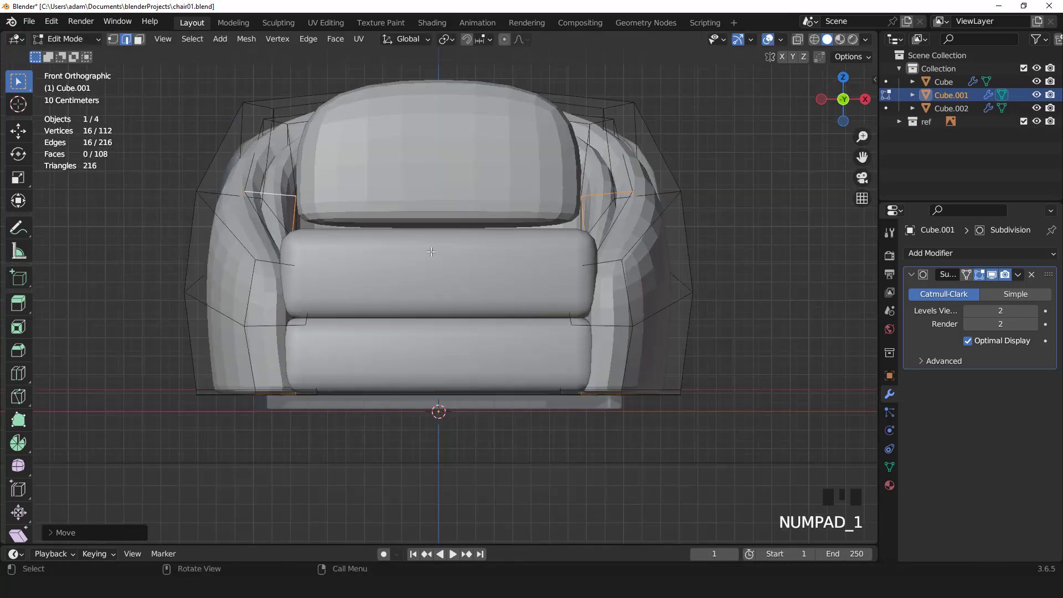
key("s")
key("x")
left_click(635, 223)
key("Tab")
scroll(636, 223, "down", 3)
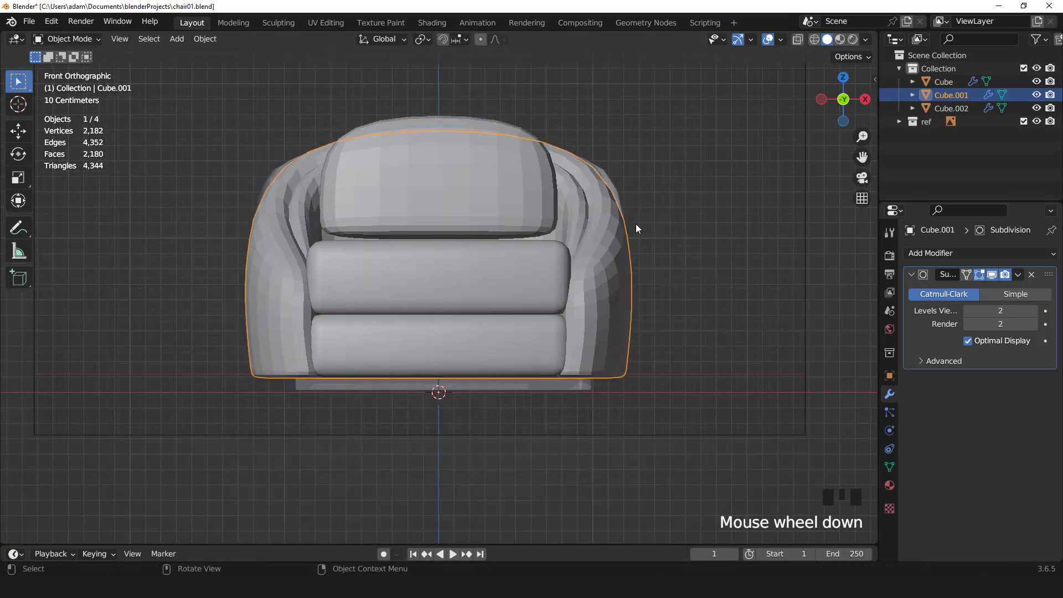
Shade the armchair shell smooth with Auto Smooth at 48°.
middle_click_drag(635, 224, 531, 261)
key("KP_1")
scroll(576, 262, "down", 2)
right_click(562, 221)
left_click(597, 221)
middle_click_drag(597, 221, 551, 248)
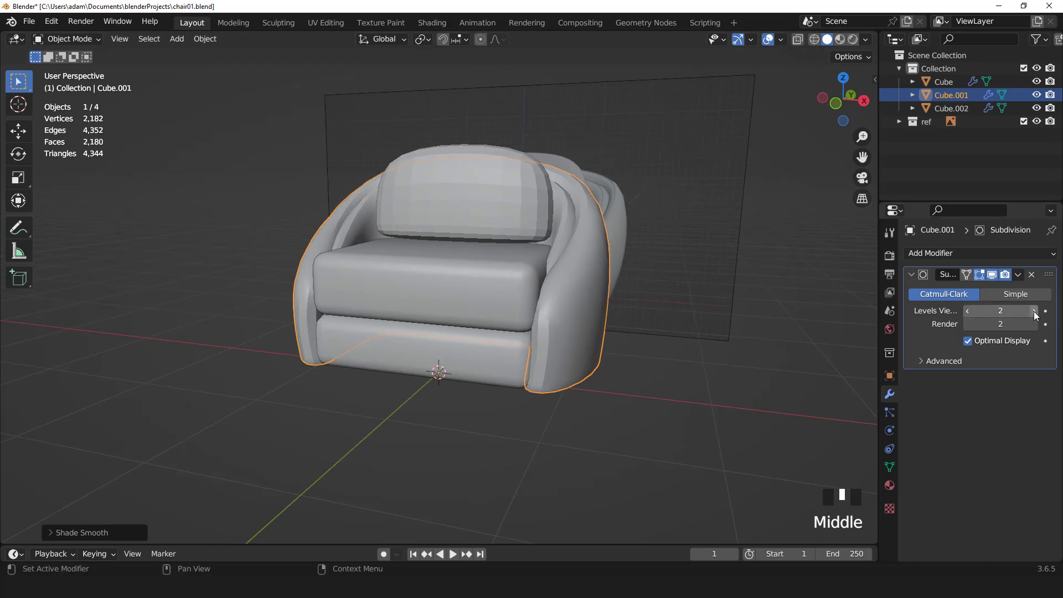
middle_click_drag(598, 309, 640, 289)
scroll(640, 289, "down", 2)
right_click(640, 289)
left_click(634, 278)
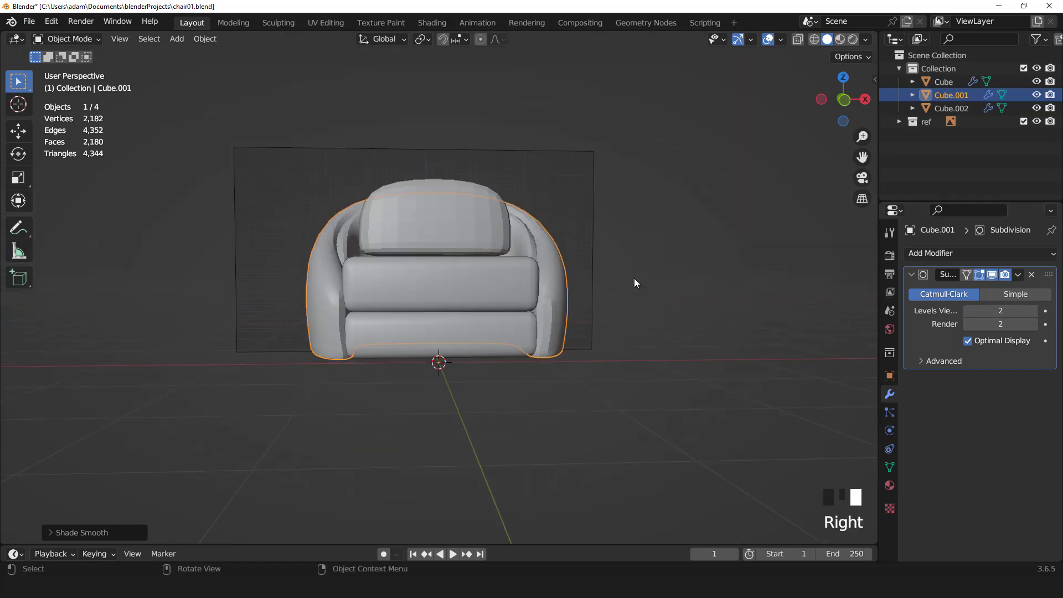
left_click(51, 533)
middle_click_drag(300, 377, 334, 351)
scroll(453, 302, "up", 3)
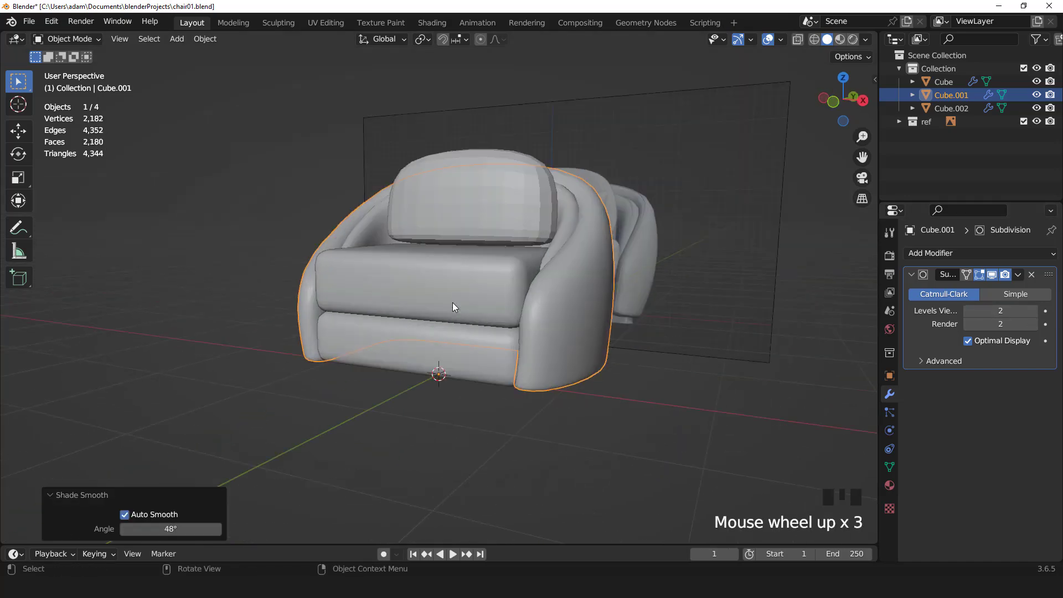
Shade the back cushion smooth with Auto Smooth at 48°.
key("KP_1")
left_click(501, 186)
right_click(502, 186)
left_click(501, 186)
scroll(501, 186, "down", 2)
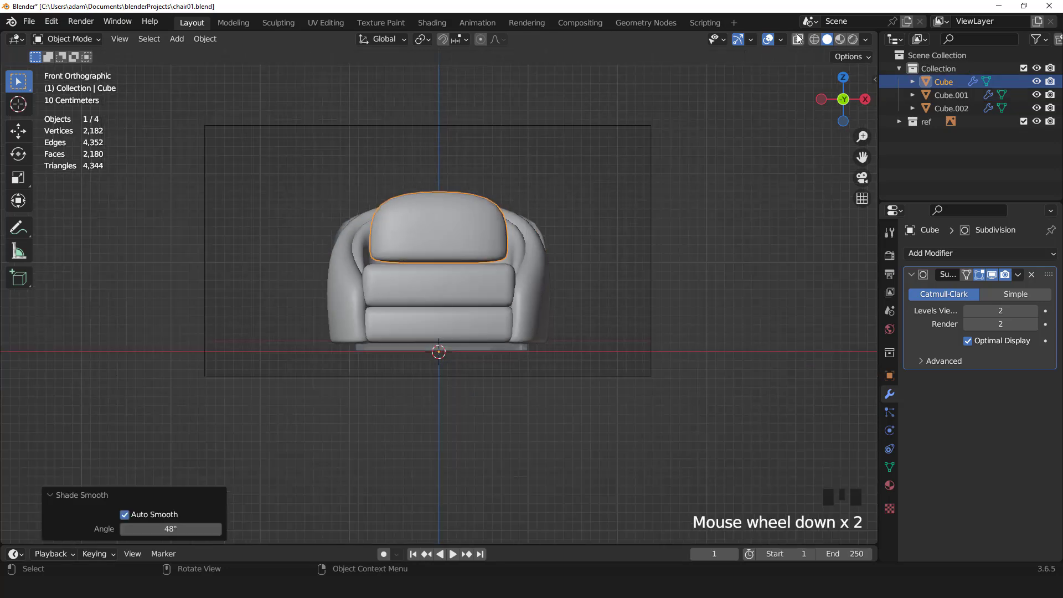
Turn on X-ray display in the front view and add a mesh plane at the origin.
key("alt+z")
scroll(594, 187, "up", 1)
scroll(526, 213, "up", 3)
scroll(526, 213, "down", 2)
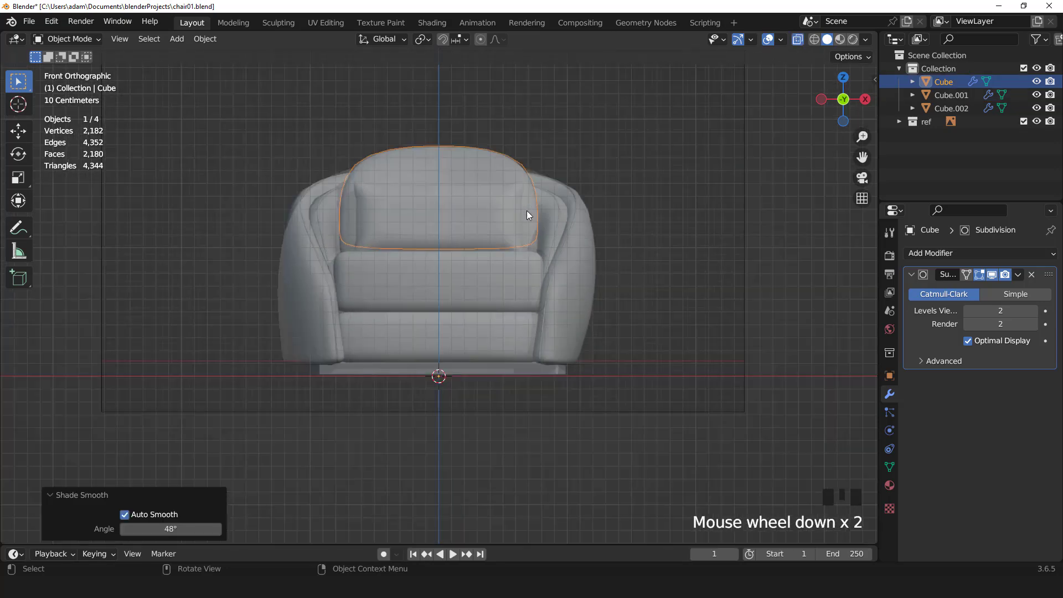
left_click(178, 40)
mouse_move(189, 55)
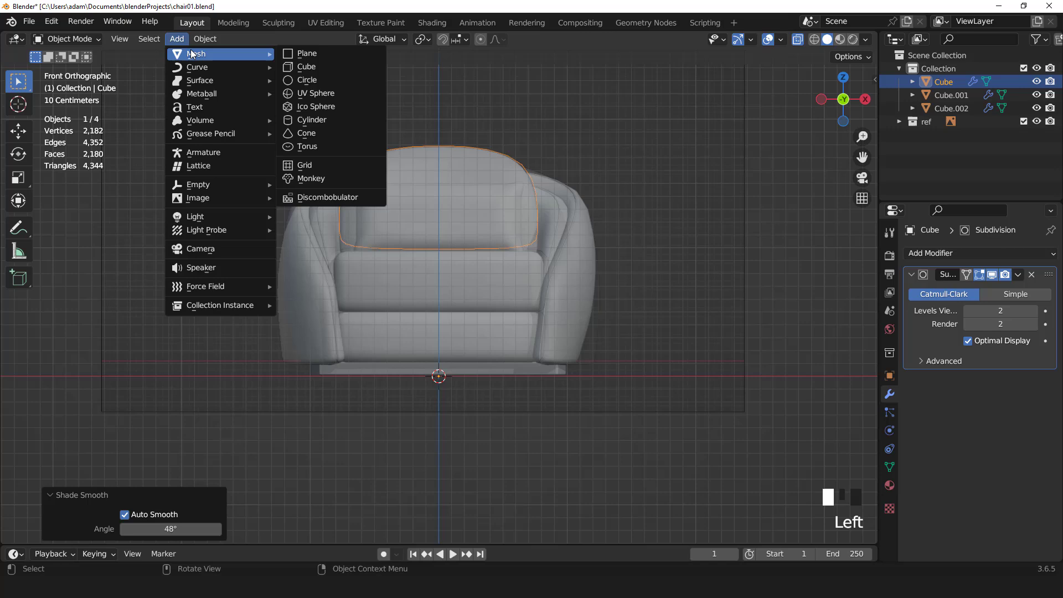
left_click(314, 54)
scroll(439, 252, "up", 2)
scroll(439, 252, "down", 2)
Scale the plane's mesh in the top view to about 0.36 along Y and 0.887 along X.
key("KP_8")
key("KP_8")
key("KP_8")
key("KP_8")
key("KP_8")
key("KP_8")
key("Tab")
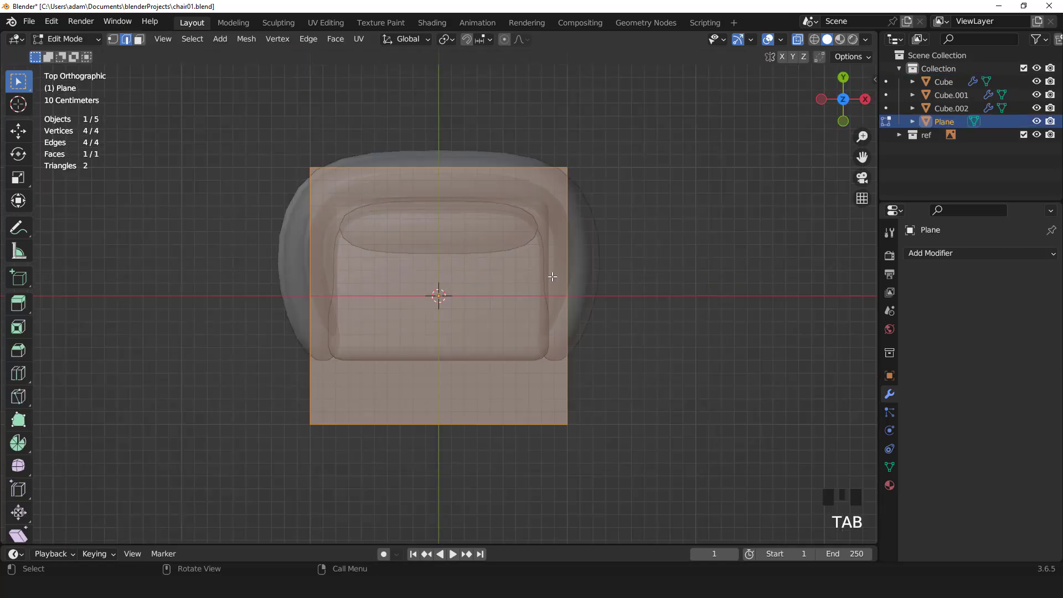
key("s")
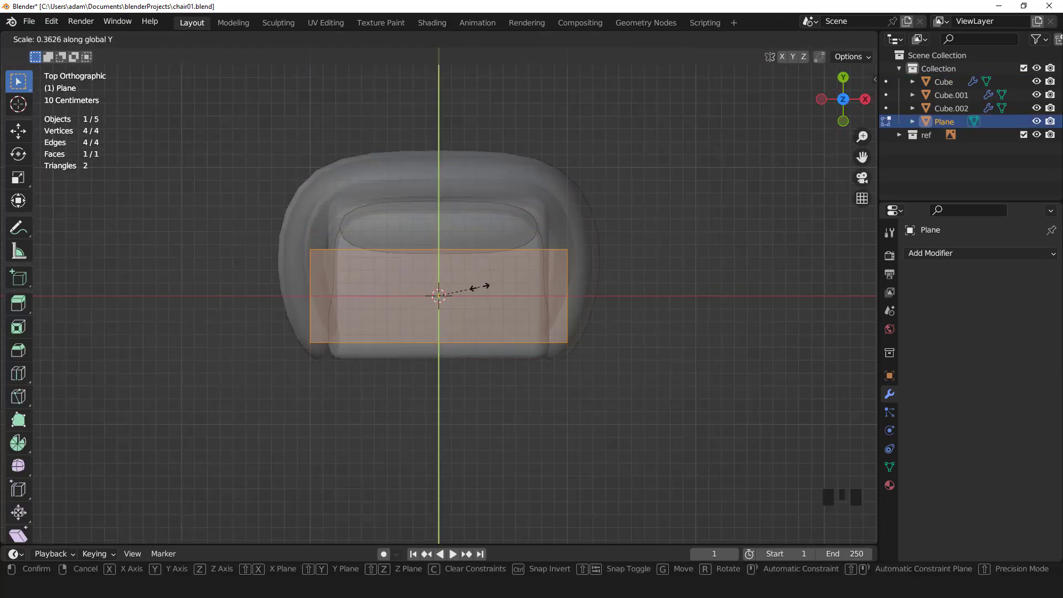
left_click(479, 286)
key("s")
key("x")
left_click(598, 301)
Cut a centred edge loop along Y across the plane and isolate the plane in local view.
scroll(464, 258, "up", 2)
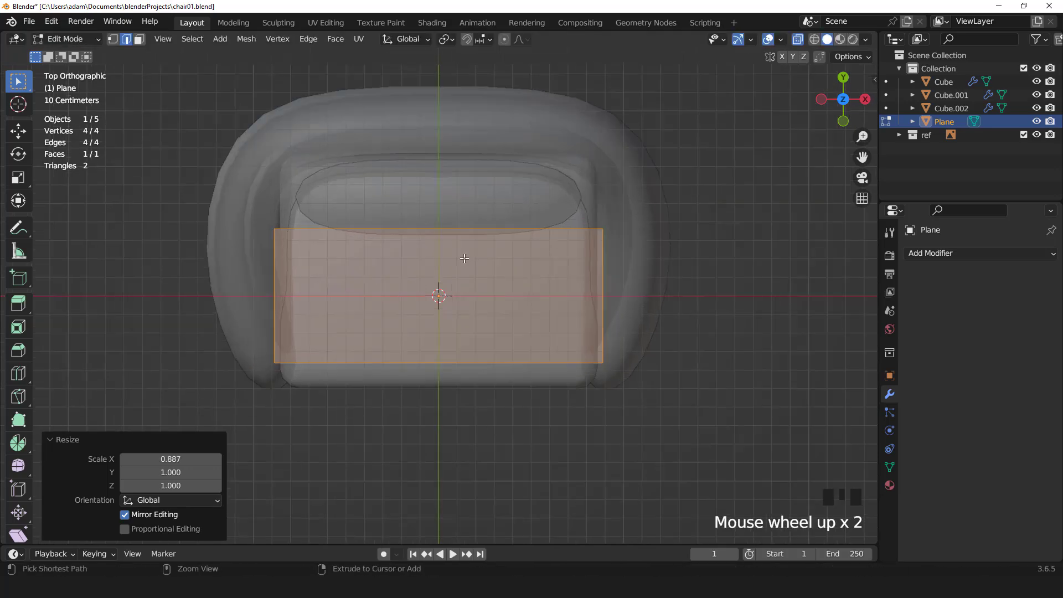
left_click(464, 258)
middle_click_drag(464, 258, 461, 212)
key("KP_Divide")
key("KP_7")
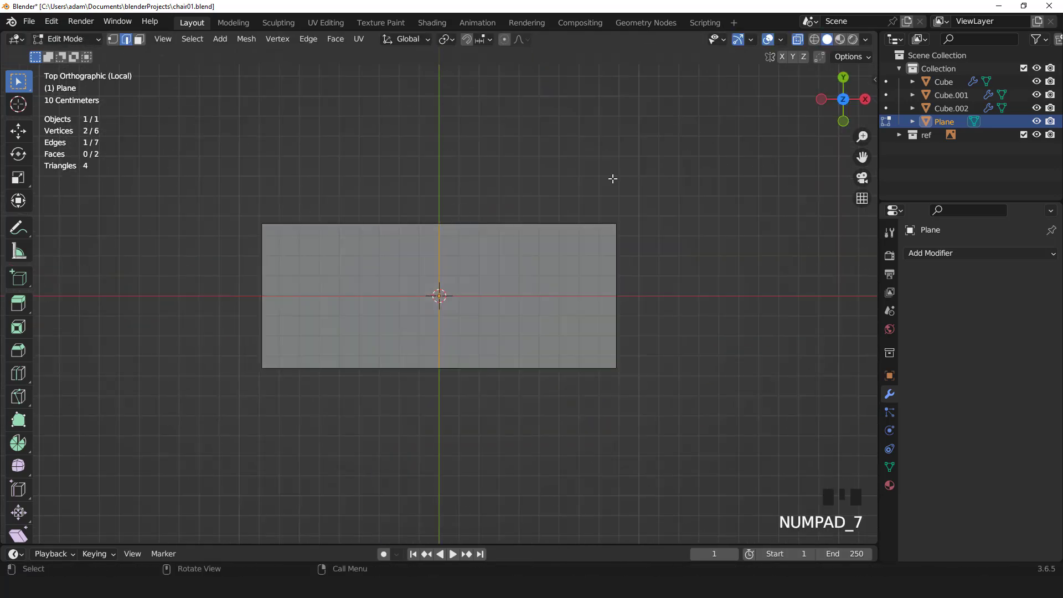
Scale the whole plane mesh to 0.934 along X, subdivide it with 15 cuts, and turn off X-ray display.
key("s")
key("x")
left_click(582, 152)
right_click(540, 155)
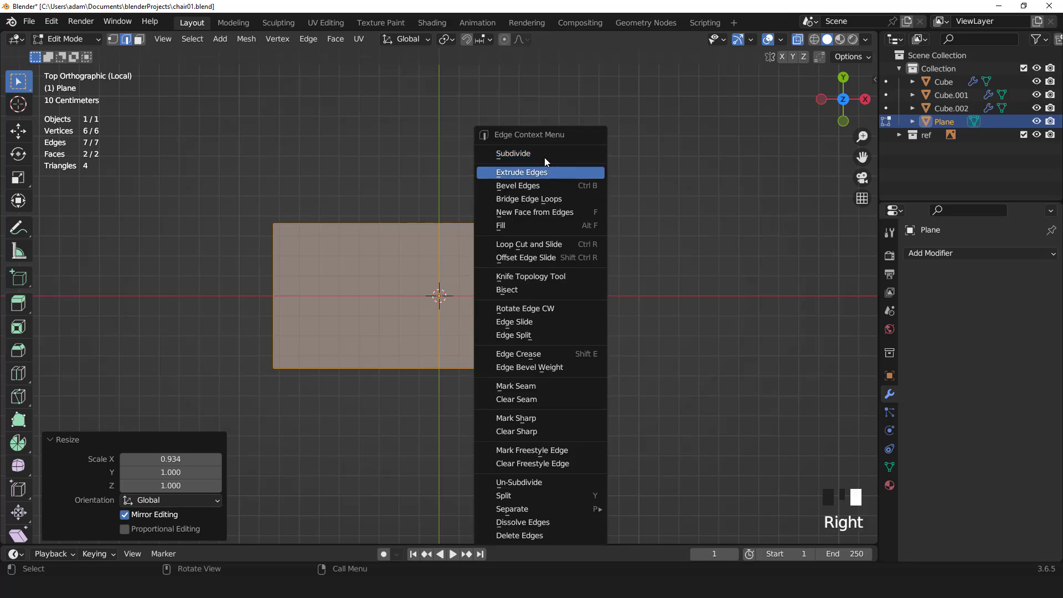
left_click(532, 154)
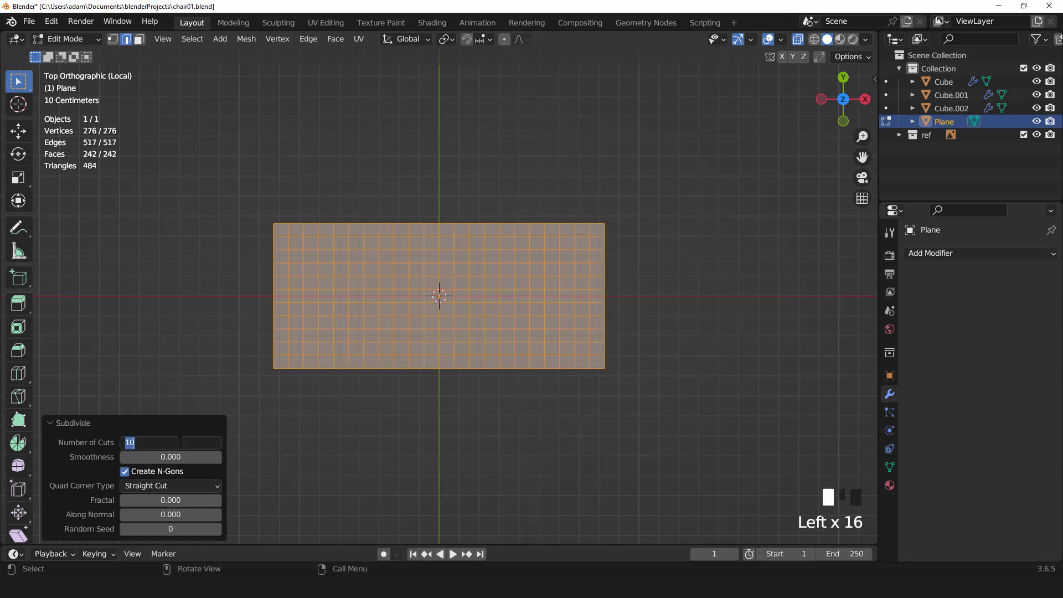
left_click(798, 39)
middle_click_drag(631, 256, 613, 238)
scroll(613, 238, "up", 2)
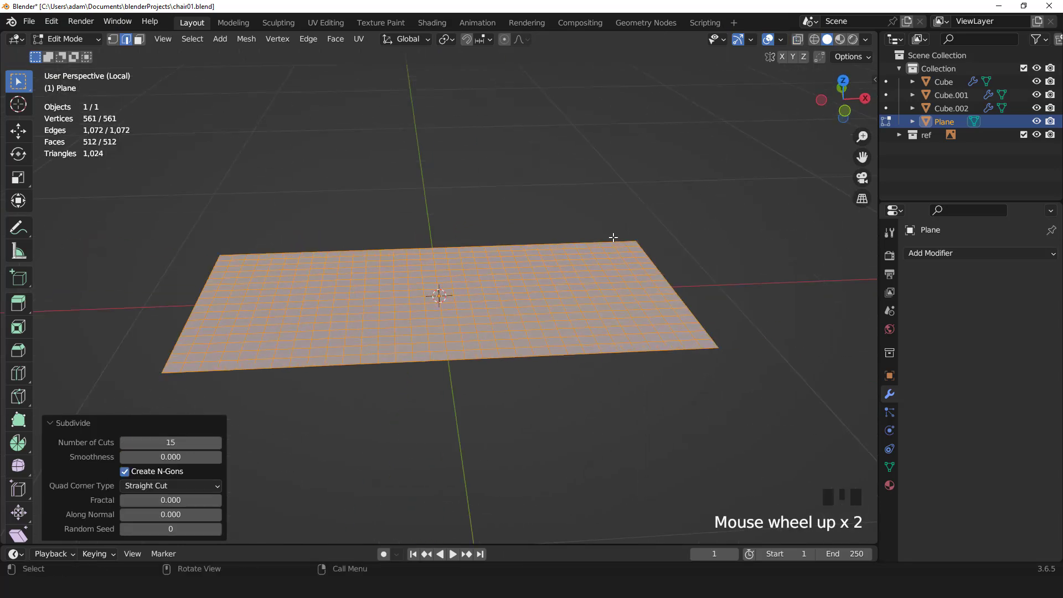
Move the subdivided plane mesh about 0.04 m up along Z in the front view.
key("KP_1")
key("g")
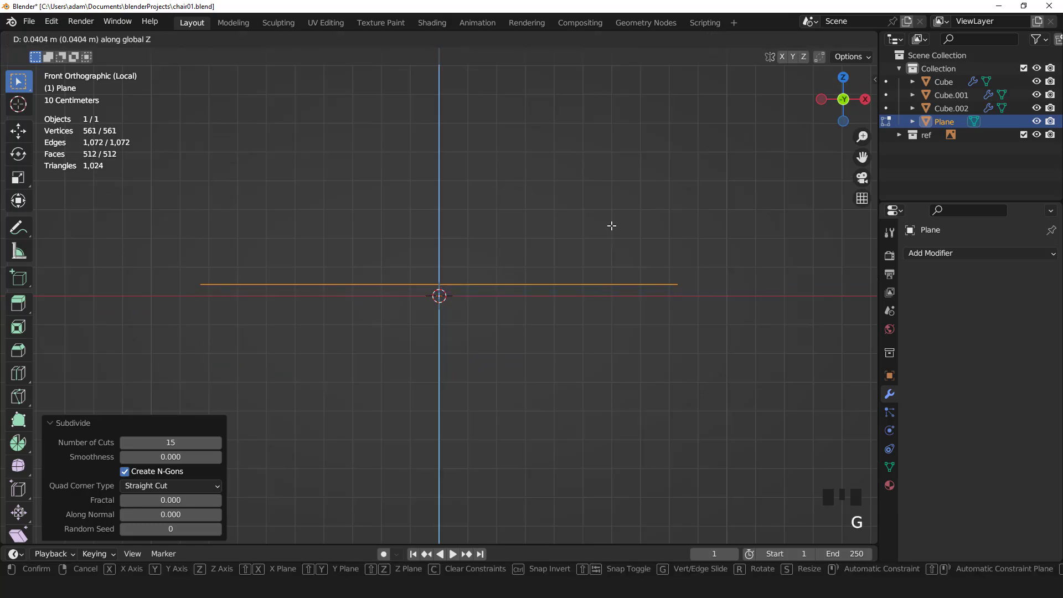
left_click(611, 226)
Select the outermost row of faces along all four edges of the plane.
key("KP_7")
scroll(664, 207, "down", 2)
left_click_drag(621, 348, 615, 387)
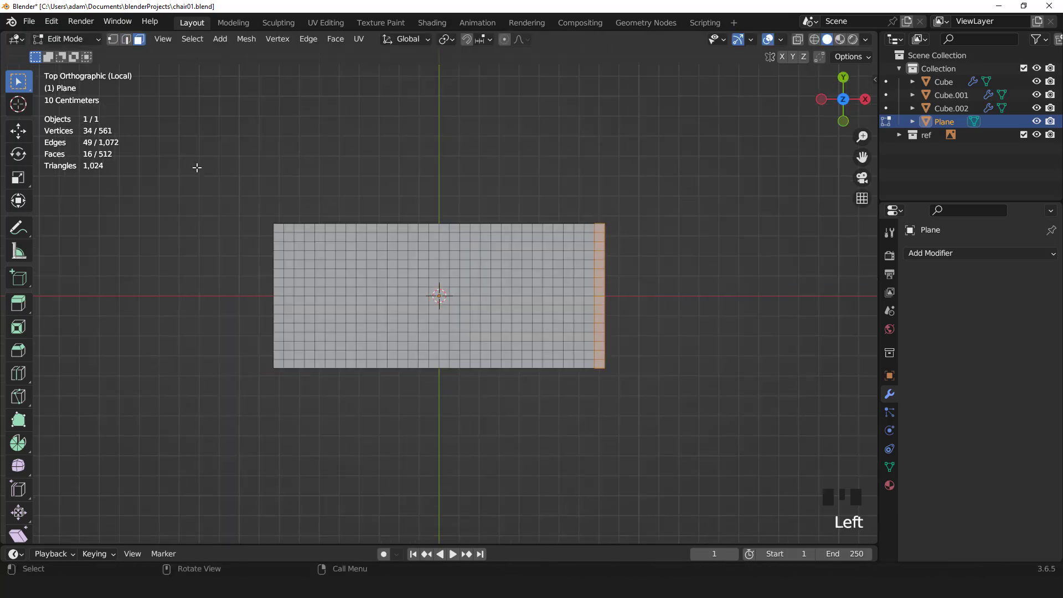
left_click_drag(197, 166, 638, 233)
left_click_drag(666, 383, 666, 382, "shift")
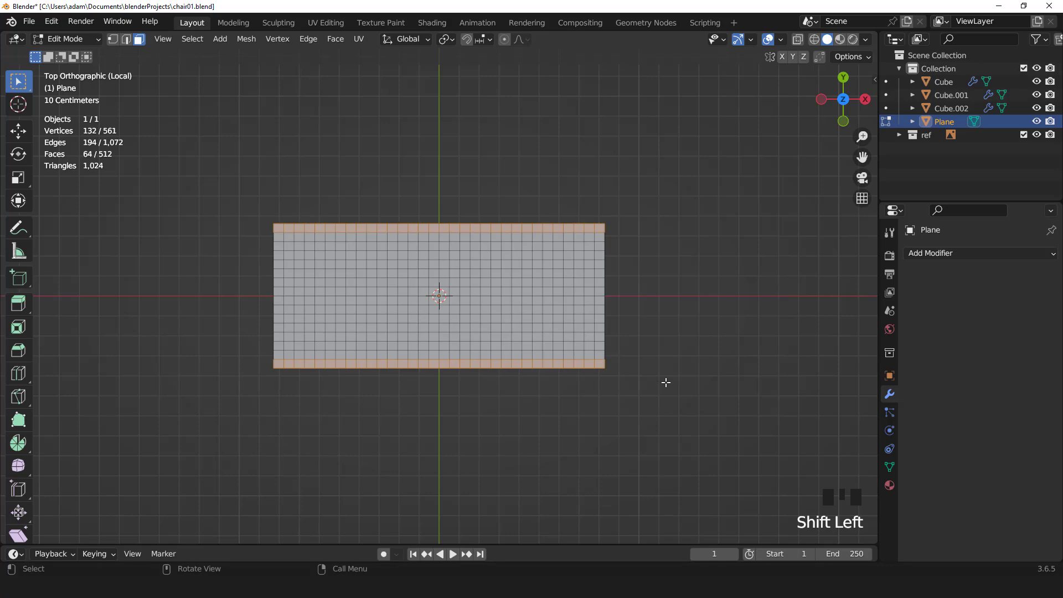
left_click_drag(637, 220, 599, 442, "shift")
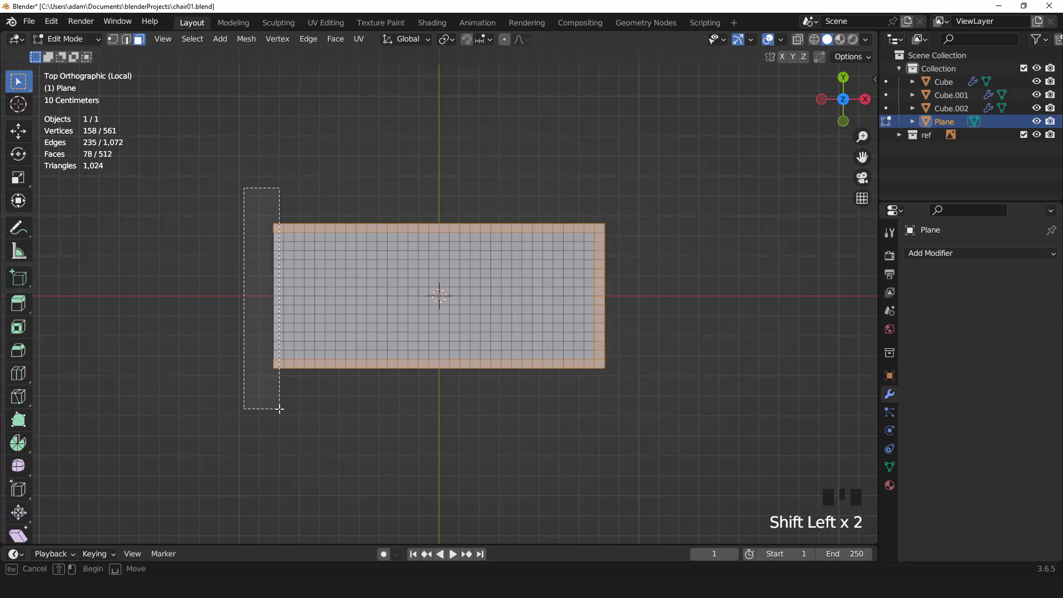
left_click_drag(279, 409, 280, 409, "shift")
Switch the plane to Sculpt Mode and create a face set from the edit-mode selection.
middle_click_drag(279, 409, 281, 199)
key("Tab")
key("ctrl+Tab")
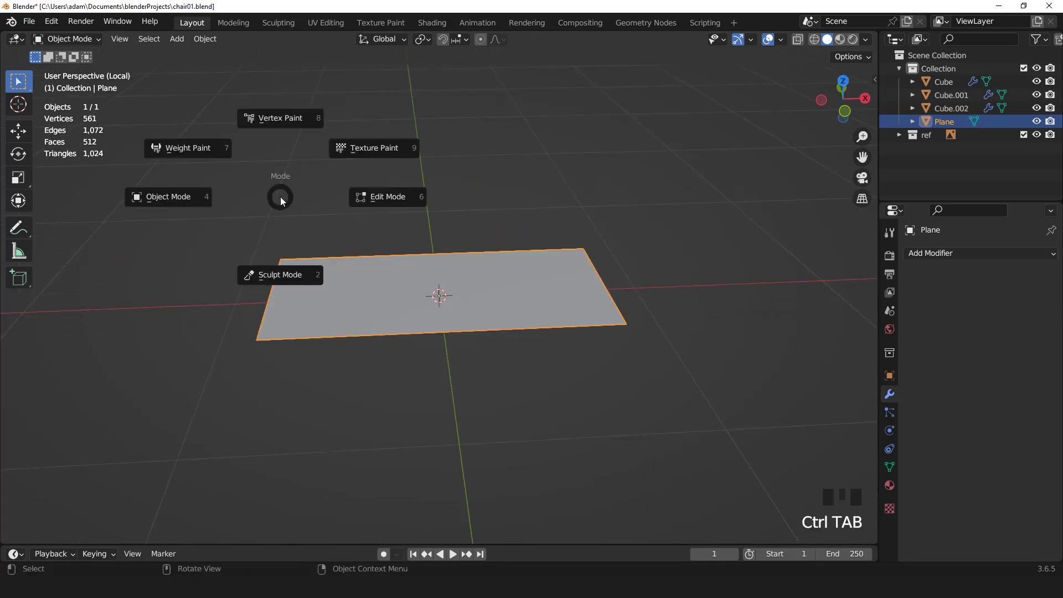
key("2")
left_click_drag(34, 202, 67, 203)
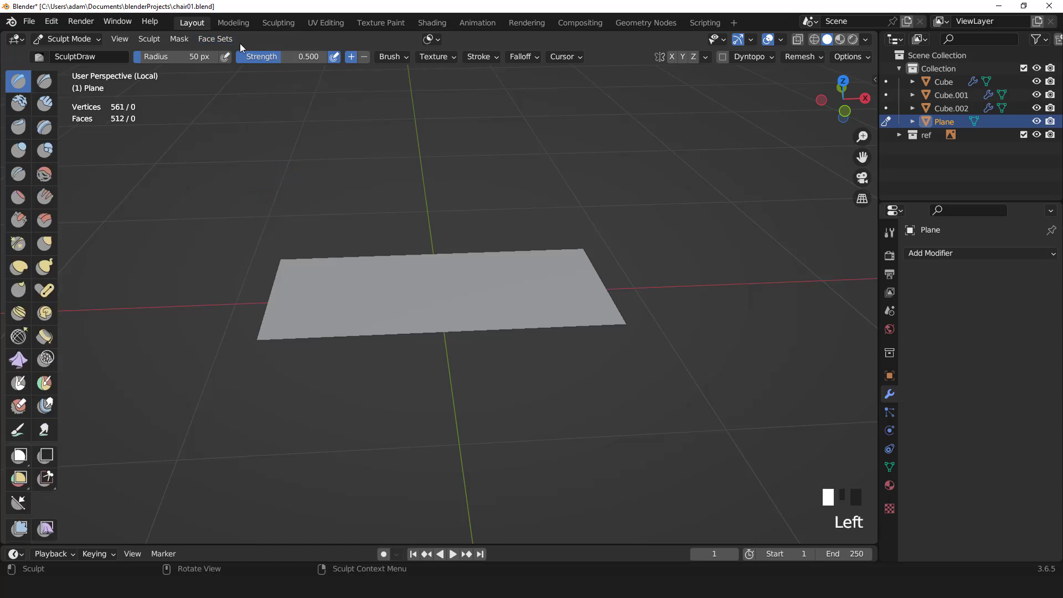
left_click(216, 39)
left_click(249, 81)
Activate the Cloth Filter with filter type Inflate and Use Face Sets enabled.
key("KP_7")
key("n")
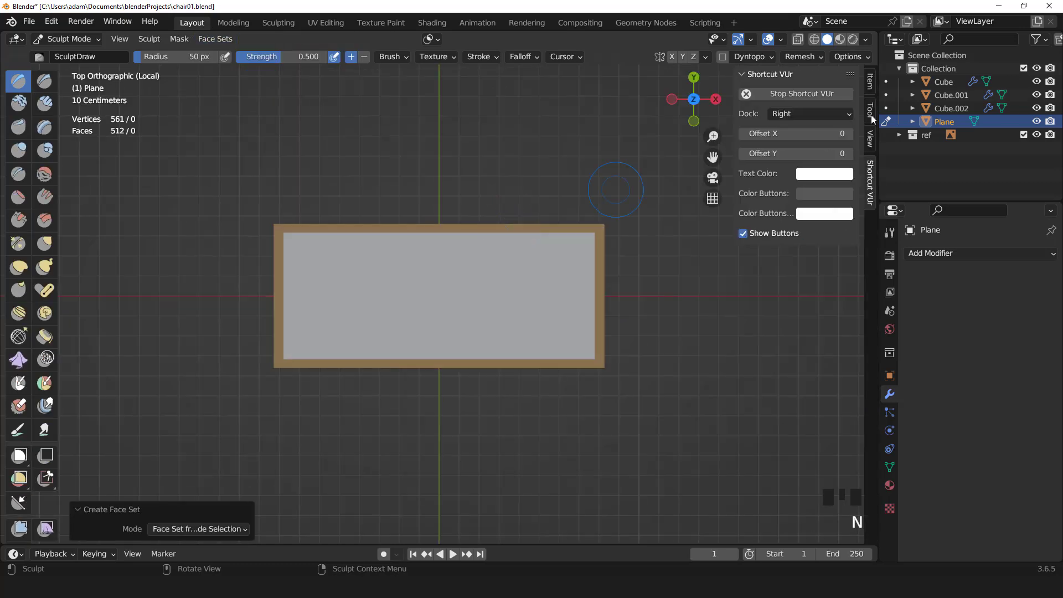
left_click(872, 130)
left_click(872, 112)
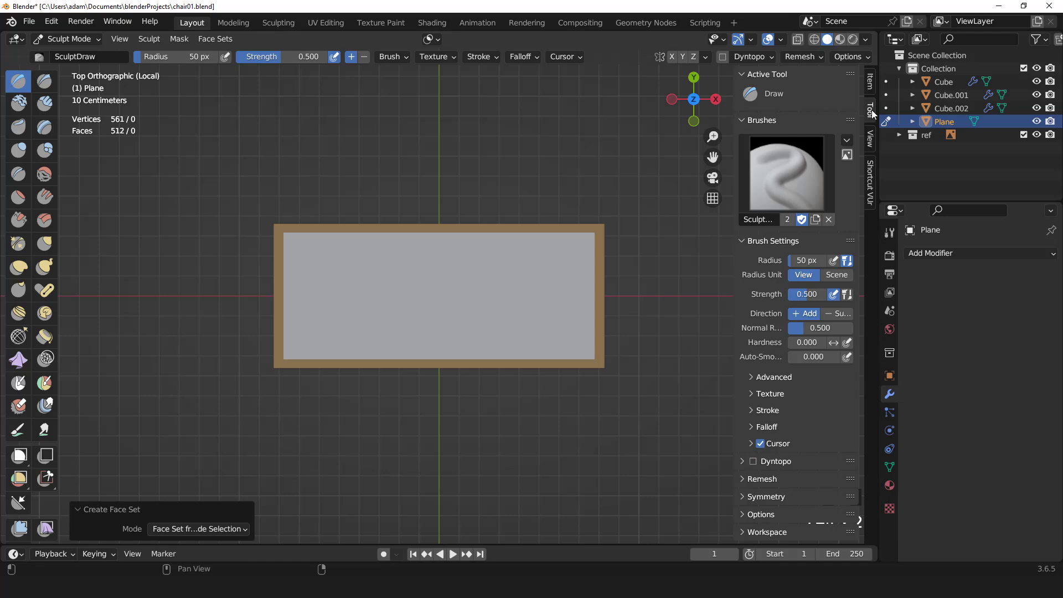
scroll(48, 366, "down", 5)
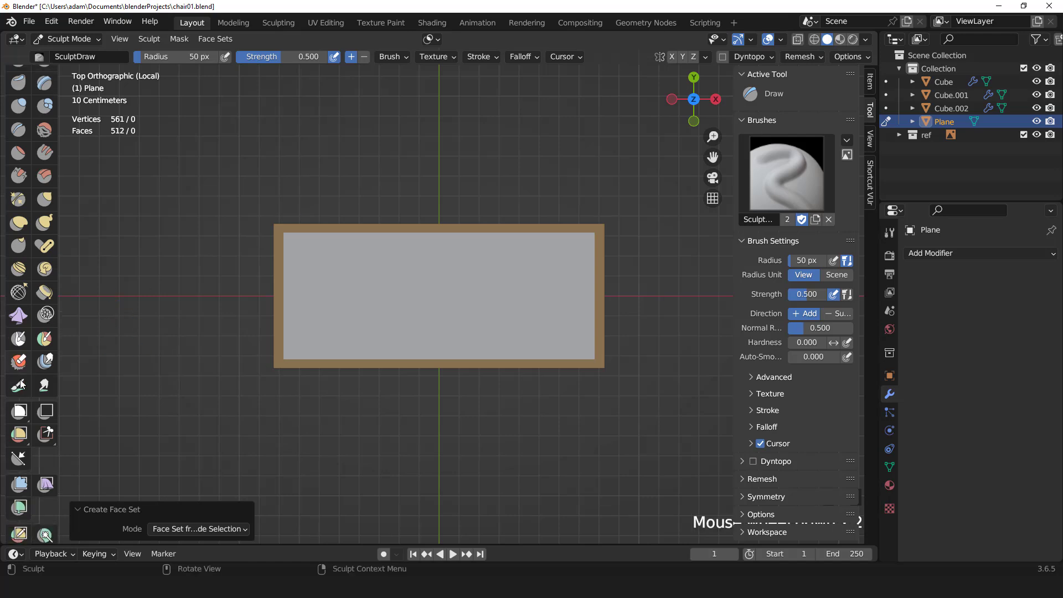
left_click(45, 421)
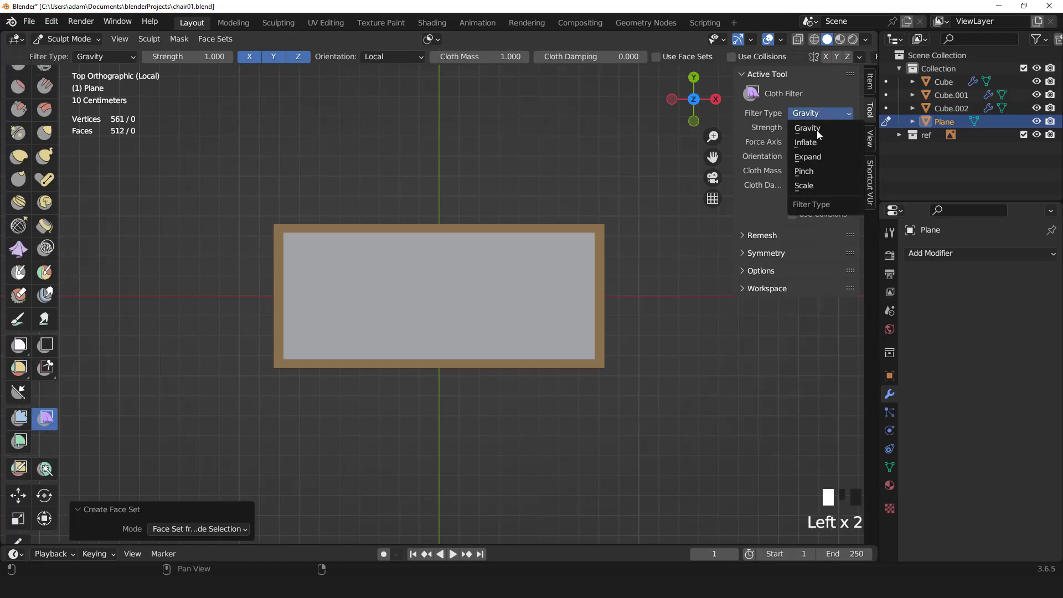
left_click(793, 200)
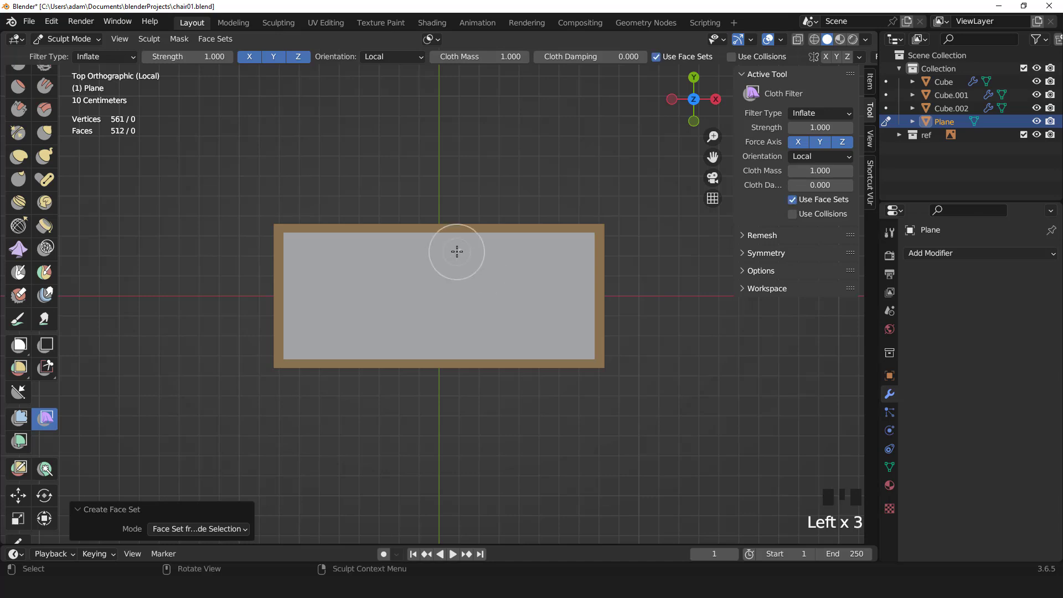
Try inflating the plane's inner area twice with the Cloth Filter, undoing each attempt.
left_click_drag(498, 209, 541, 221)
mouse_move(514, 153)
middle_mouse_down()
mouse_move(514, 182)
mouse_move(514, 154)
middle_mouse_up()
key("ctrl+z")
key("KP_7")
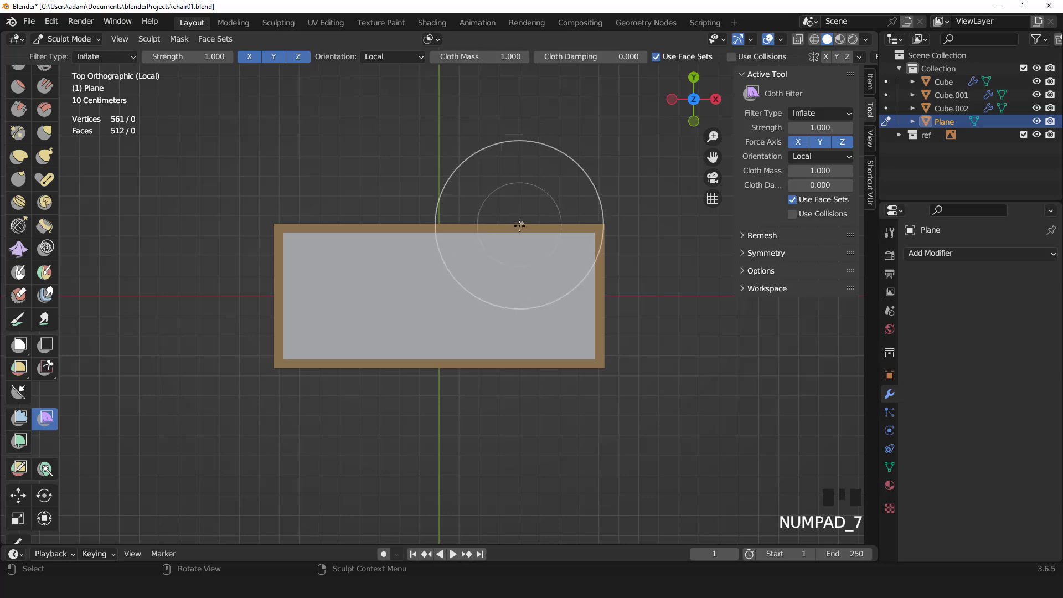
left_click_drag(519, 225, 486, 231)
middle_click_drag(486, 231, 432, 121)
key("KP_1")
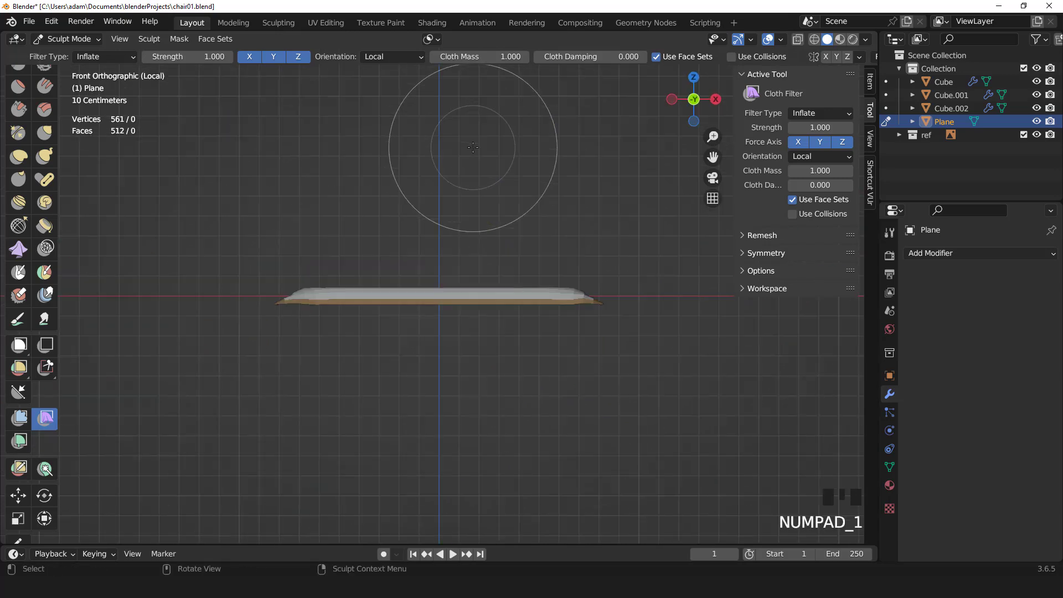
key("KP_7")
key("ctrl+z")
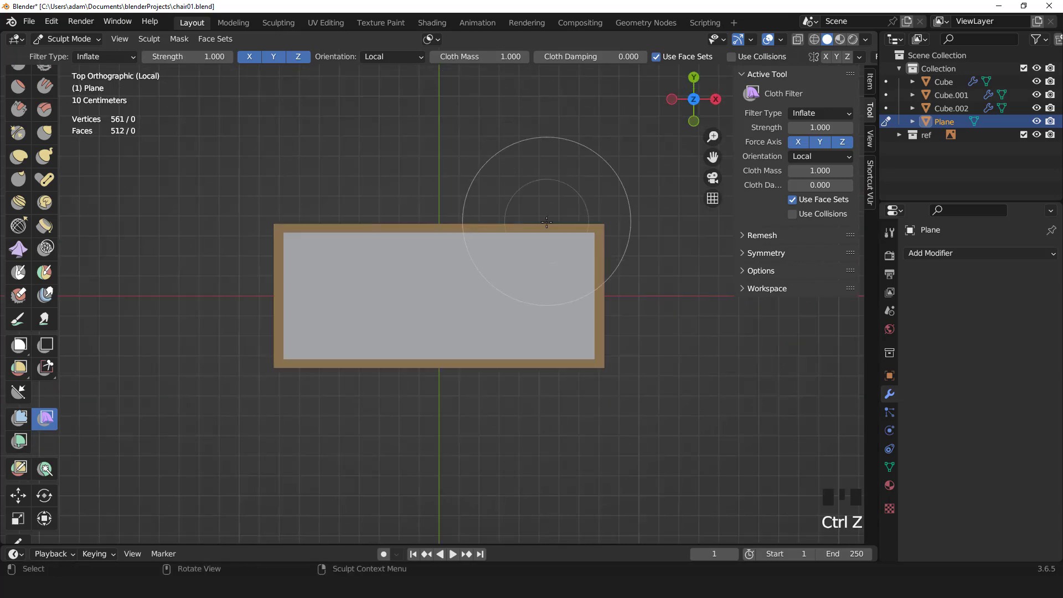
Inflate the plane's inner face set with the Cloth Filter and check its profile from the front.
left_click_drag(516, 227, 507, 261)
middle_click_drag(507, 262, 541, 143)
key("KP_1")
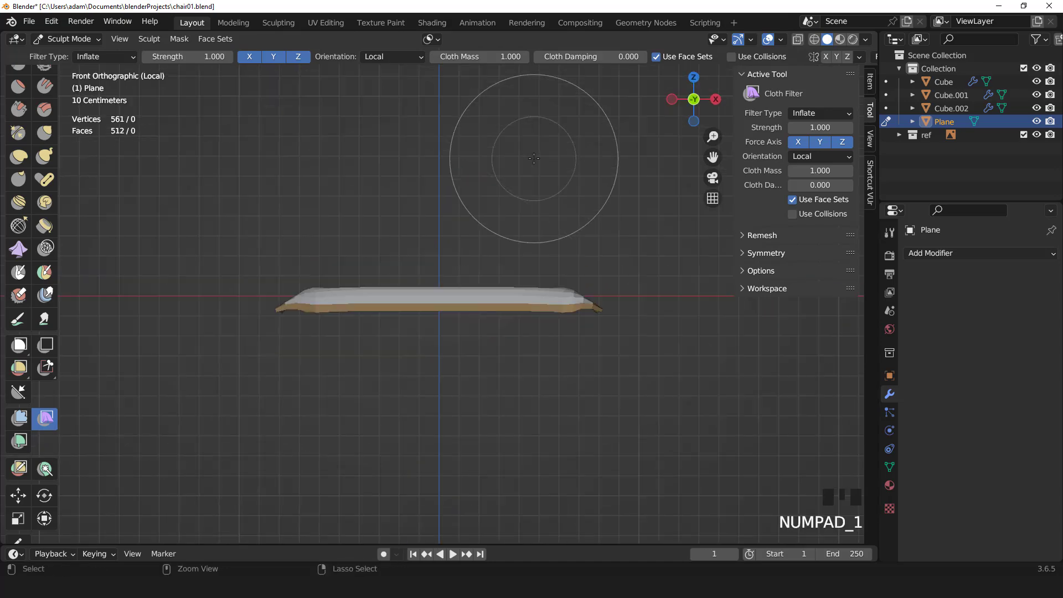
Return the pillow half to Edit Mode and move its entire mesh up along Z above the origin.
key("ctrl+Tab")
key("KP_4")
key("Tab")
scroll(510, 202, "down", 2)
key("a")
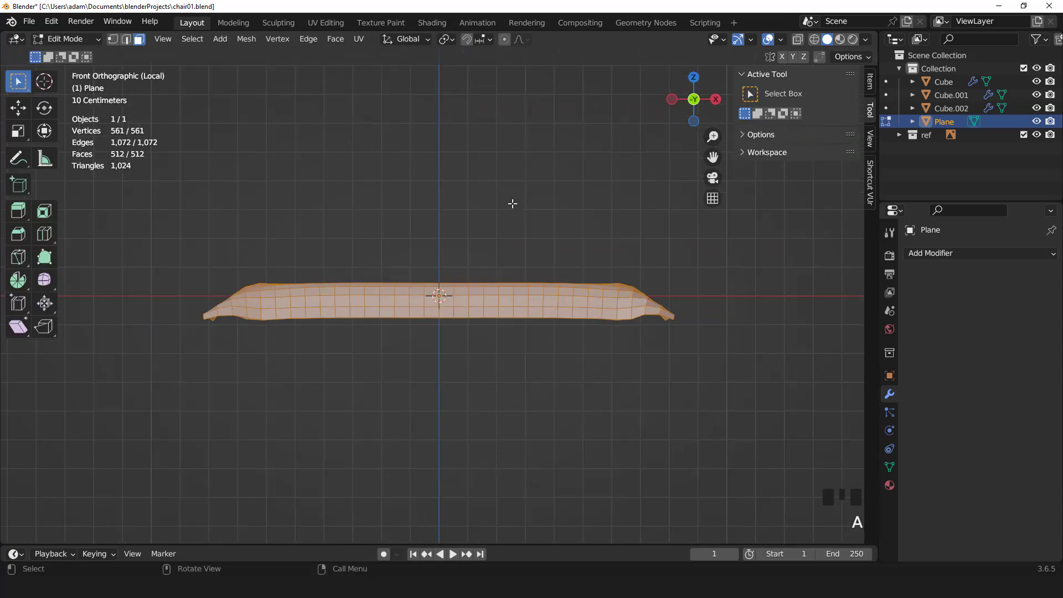
key("g")
key("z")
left_click(515, 166)
Add a Mirror modifier to the pillow half, mirroring along Z only.
key("Tab")
middle_click_drag(516, 167, 520, 231)
key("n")
scroll(520, 230, "up", 2)
left_click(936, 253)
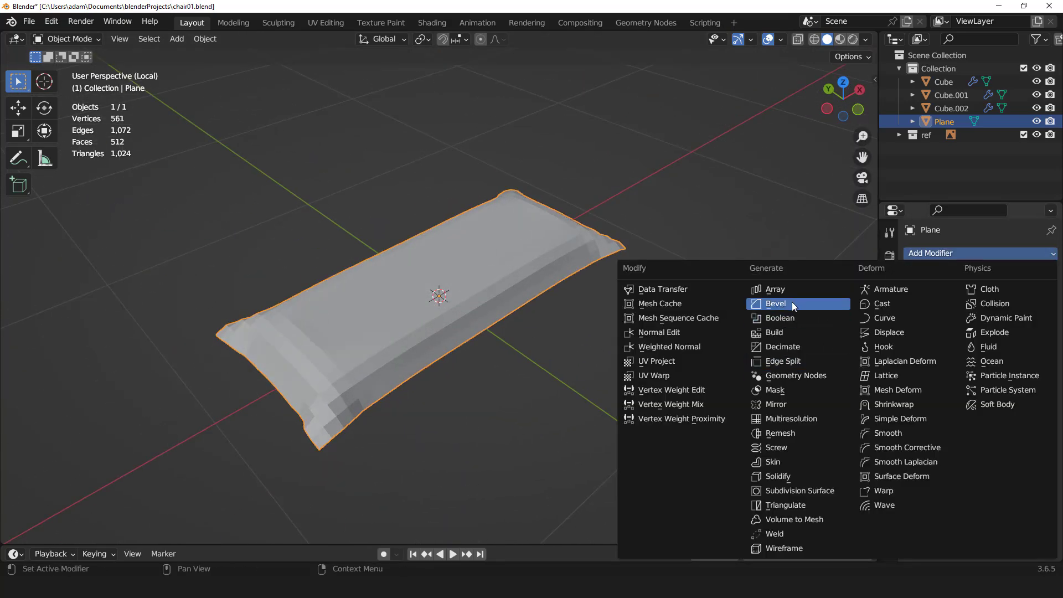
left_click(783, 403)
left_click(975, 294)
left_click(1026, 294)
Enable Clipping on the Mirror modifier and move the pillow half's mesh about 0.02 m down along Z.
key("KP_1")
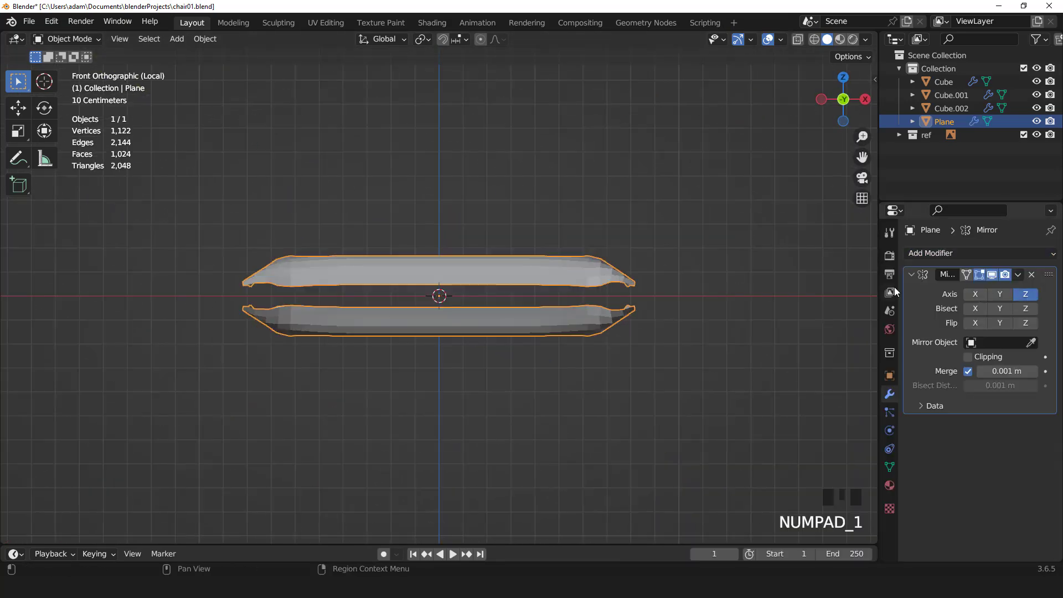
key("Tab")
scroll(674, 294, "up", 4)
key("g")
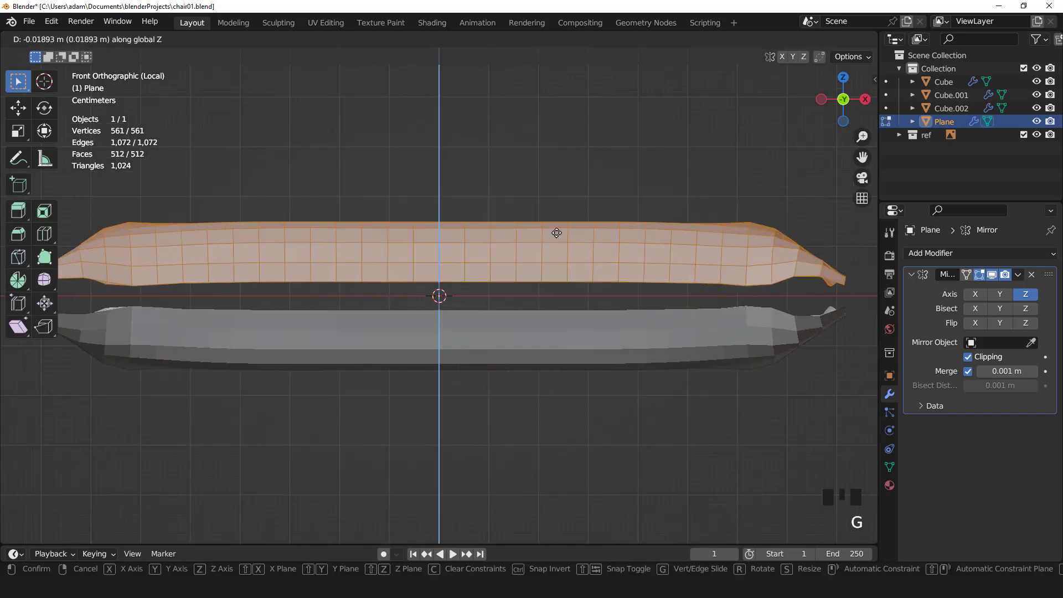
left_click(556, 237)
Select the pillow half's whole open boundary loop and move it about 0.017 m down along Z onto the mirror plane.
double_click(556, 289)
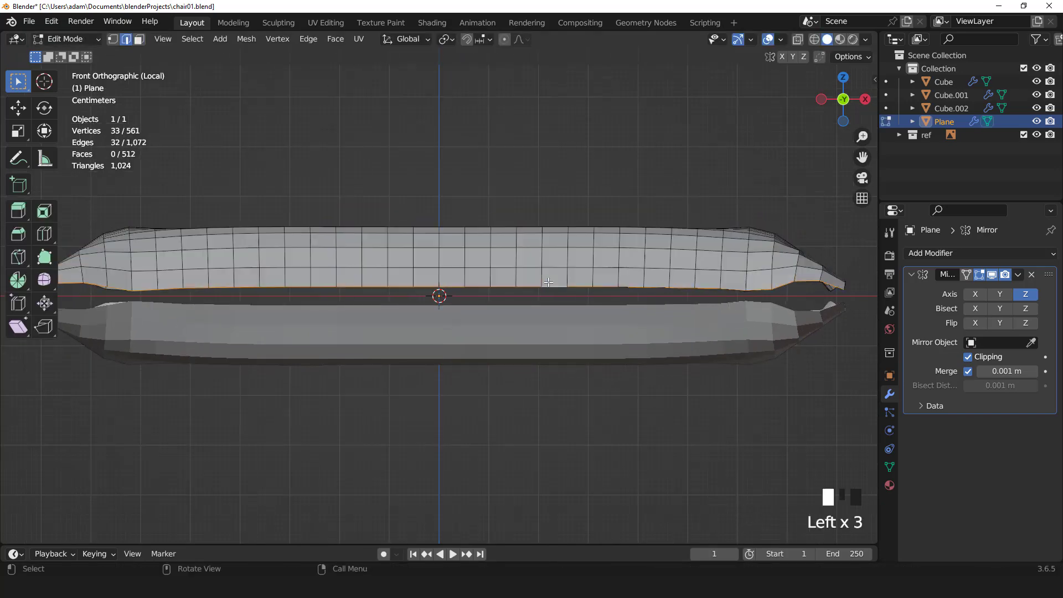
middle_click_drag(656, 272, 573, 291)
double_click(681, 338, "shift")
middle_click_drag(687, 338, 526, 324)
double_click(556, 301, "shift")
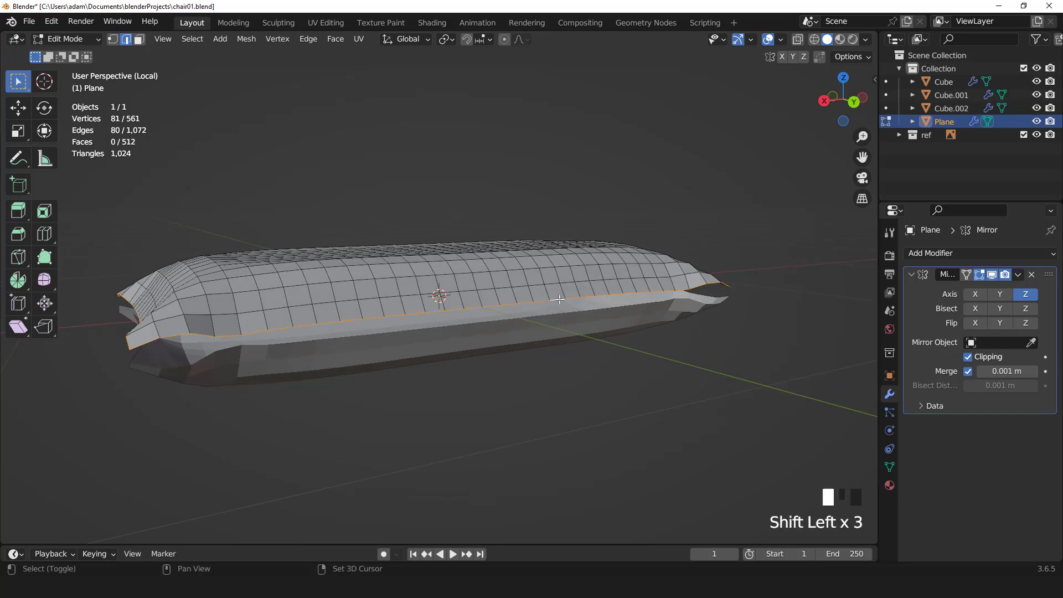
middle_click_drag(742, 329, 683, 347)
key("KP_1")
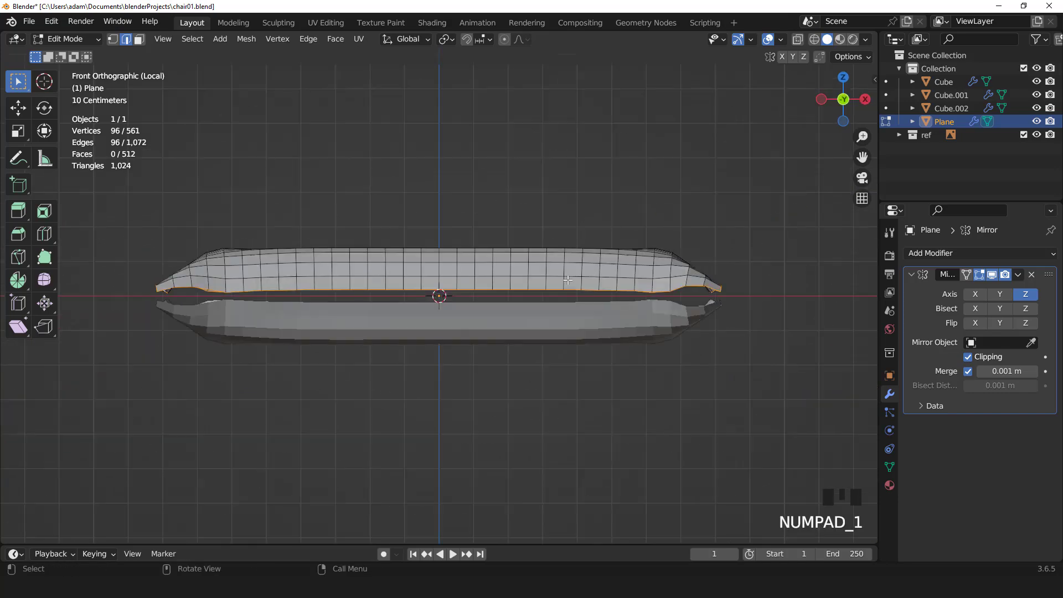
scroll(546, 264, "up", 2)
key("g")
key("z")
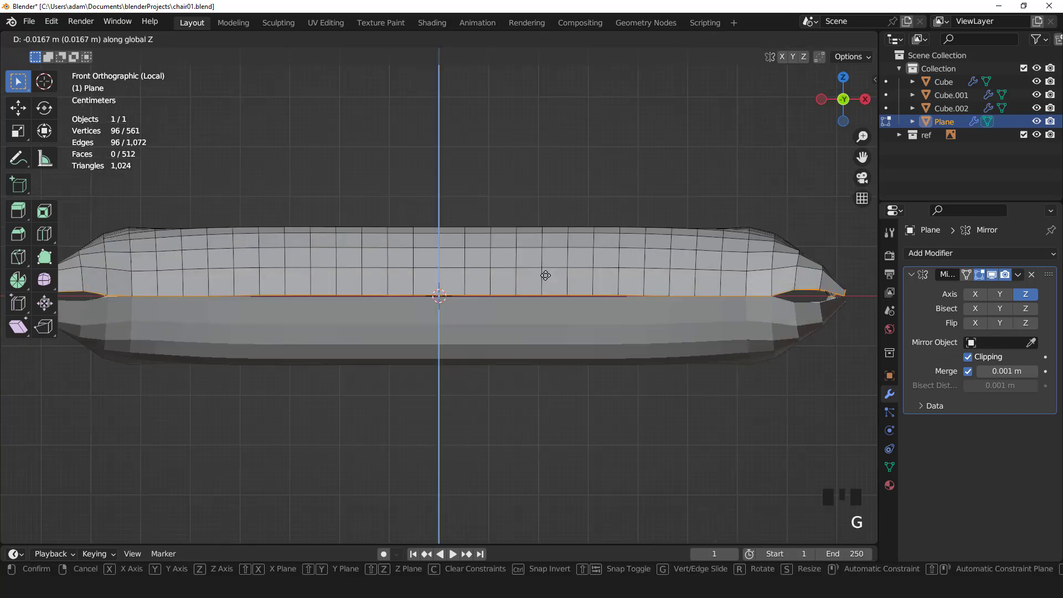
left_click(547, 275)
Move the pillow half's entire mesh down along Z so the clipped seam closes fully.
scroll(548, 277, "down", 1)
key("a")
key("g")
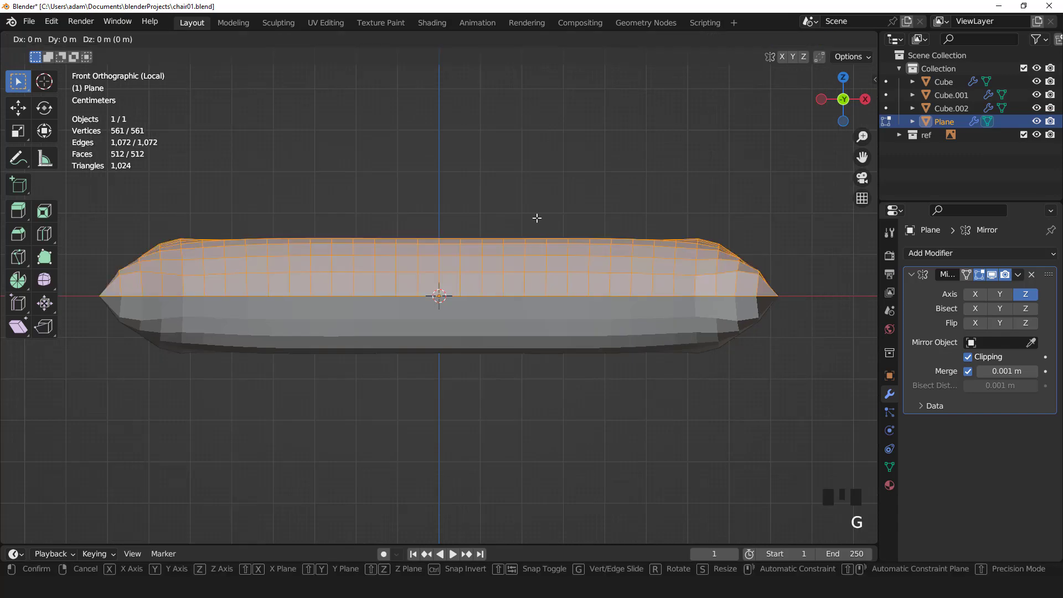
key("z")
left_click(536, 222)
Apply Shade Auto Smooth at 48° to the pillow in Object Mode and add a level 1 Subdivision Surface modifier.
middle_click_drag(537, 221, 522, 250)
key("Tab")
right_click(531, 237)
left_click(531, 238)
key("KP_7")
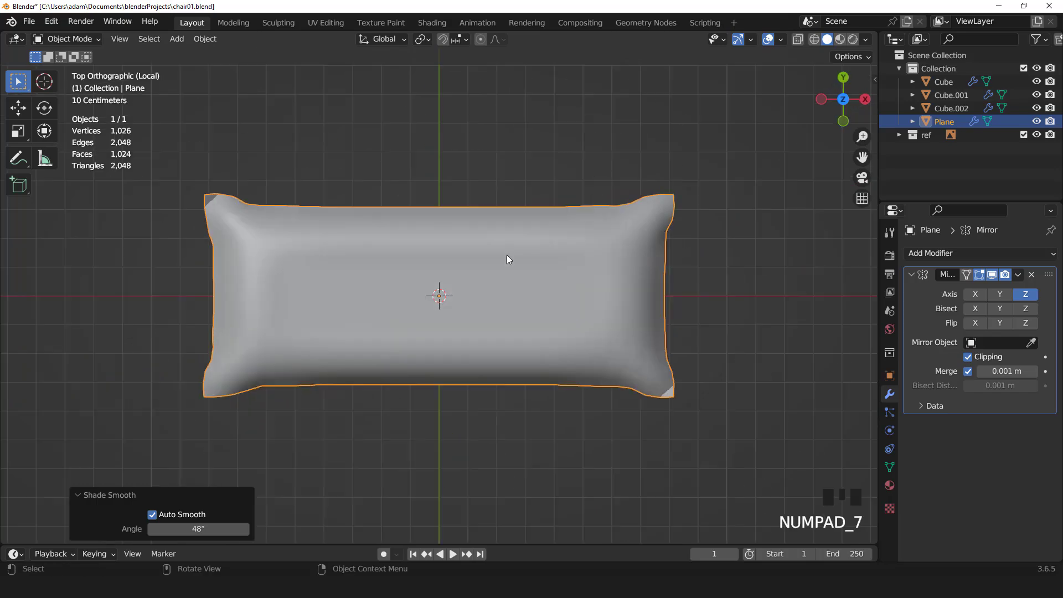
key("ctrl+1")
Leave local view and move the pillow about 1.26 m up along Z in front of the backrest.
key("KP_Divide")
key("KP_1")
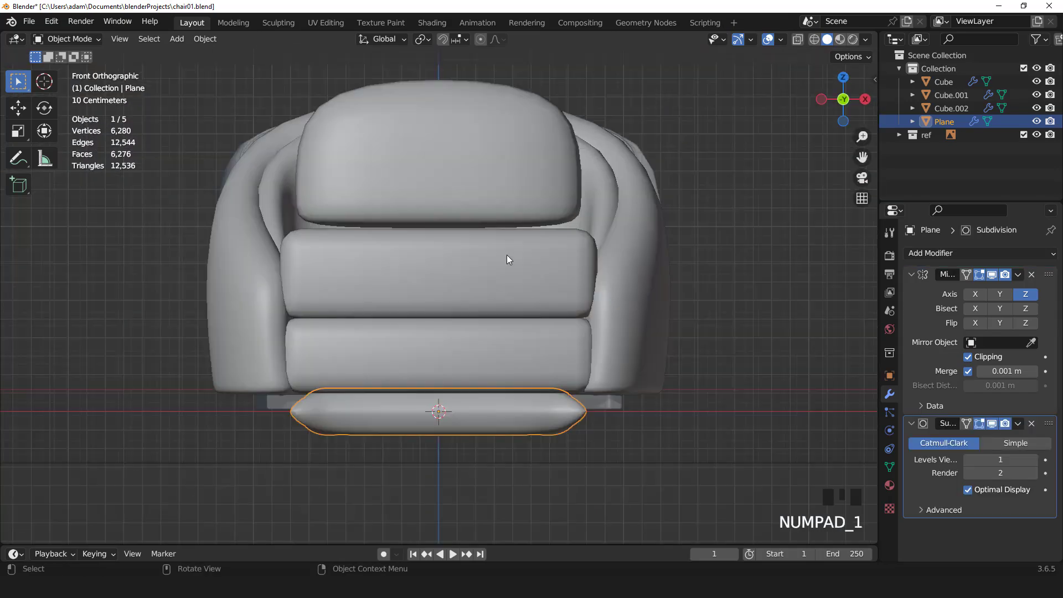
key("g")
key("z")
left_click(493, 516)
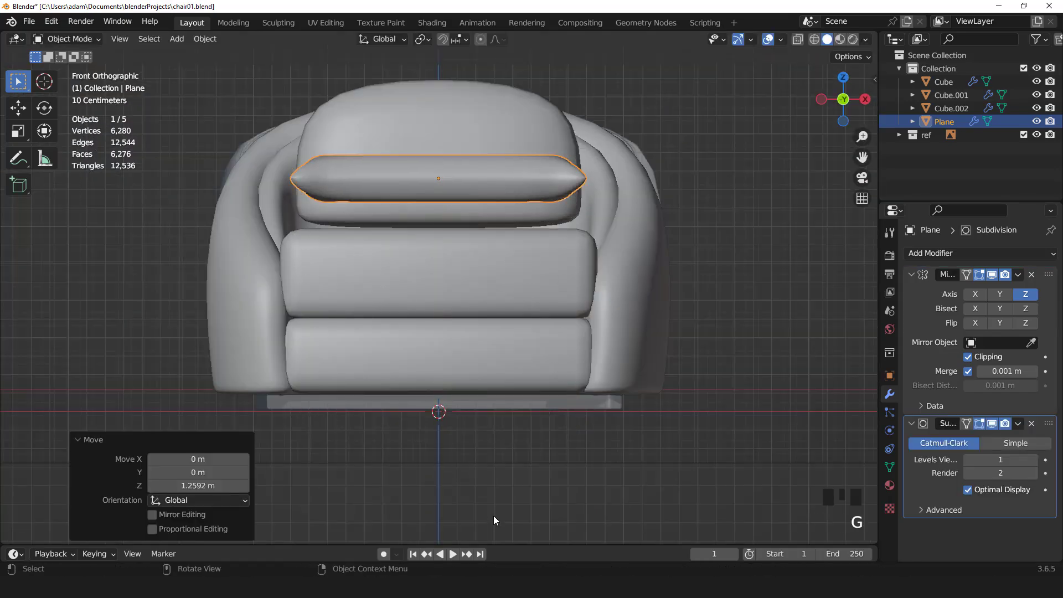
Rotate the pillow 90° about X and scale it down uniformly by 0.939 and 0.979, with X-ray enabled.
key("r")
key("x")
key("9")
key("0")
left_click(493, 516)
key("s")
left_click(621, 351)
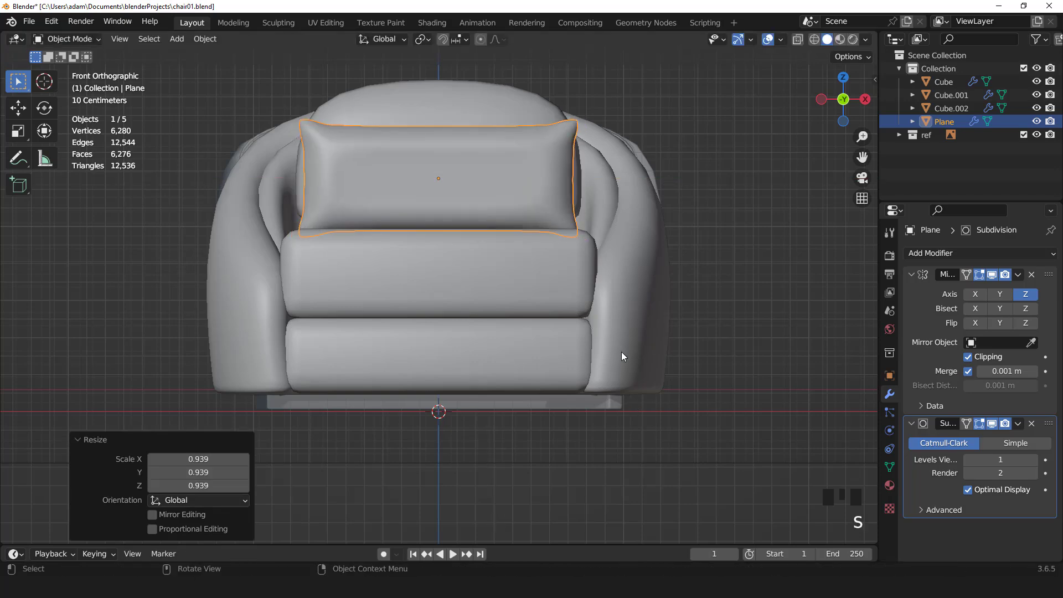
left_click(794, 39)
key("s")
right_click(693, 170)
Tilt the pillow backward in the side view, move it about 0.27 m along Y toward the backrest, and disable X-ray.
key("KP_3")
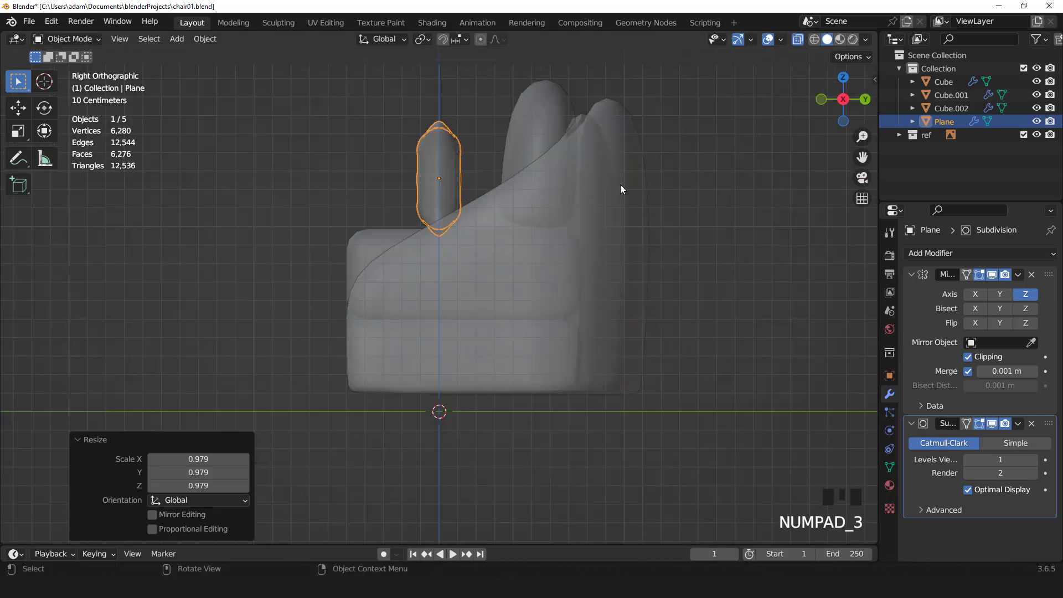
key("r")
left_click(643, 265)
key("g")
key("y")
left_click(692, 243)
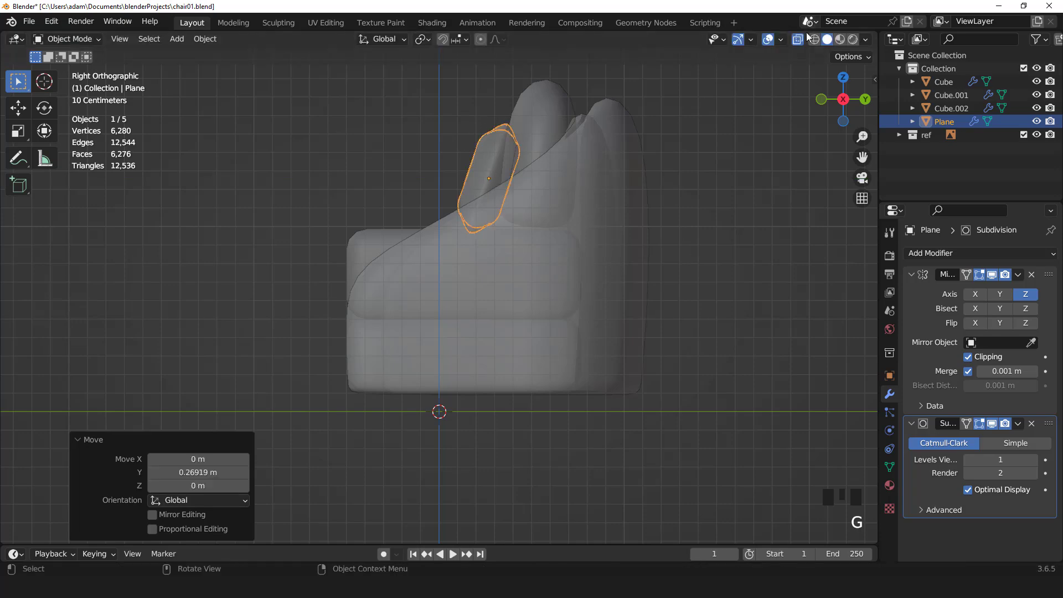
left_click(797, 39)
middle_click_drag(595, 191, 720, 210)
scroll(649, 210, "up", 1)
key("KP_1")
scroll(544, 257, "up", 2)
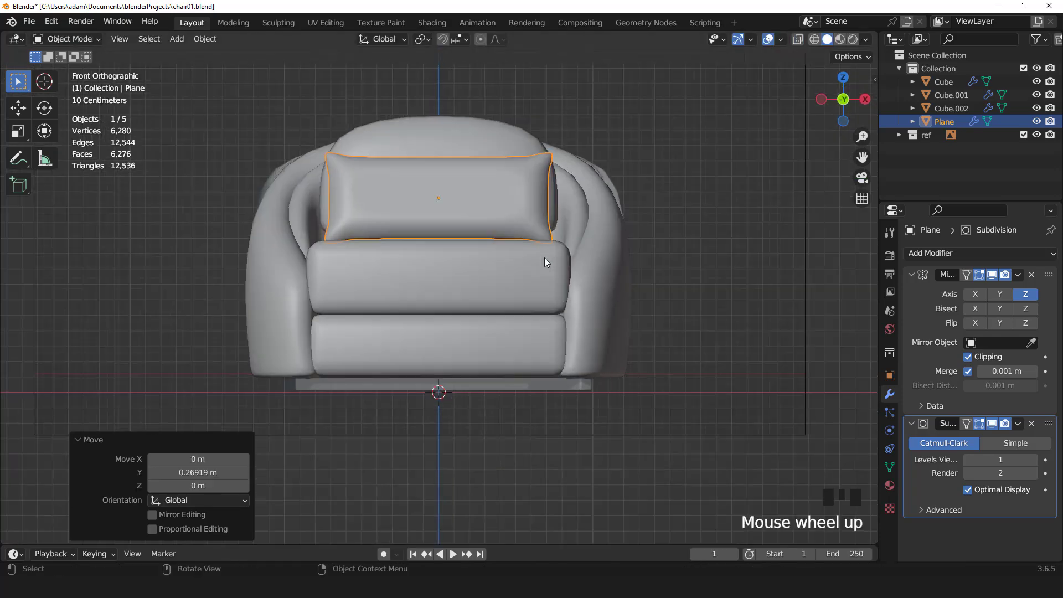
Add a mesh plane at the origin beneath the armchair and open it in Edit Mode.
middle_click_drag(544, 258, 486, 269)
key("KP_1")
scroll(533, 335, "up", 2)
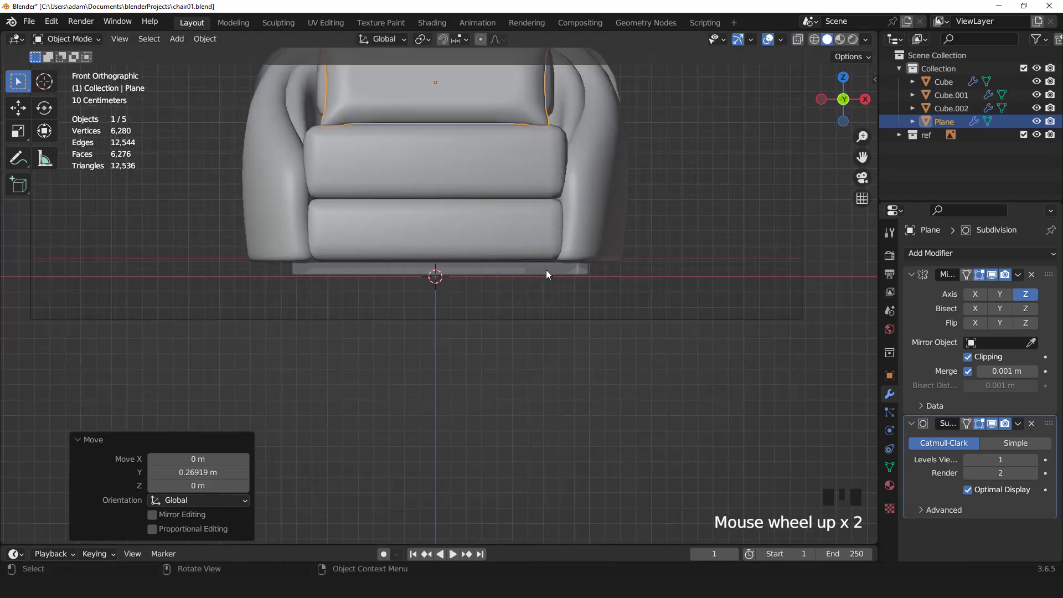
scroll(546, 270, "down", 2)
left_click(177, 39)
mouse_move(182, 54)
left_click(310, 54)
key("Tab")
From below, scale the base plane by 0.7 along Y and move it about 0.224 m along Y under the chair.
scroll(445, 232, "up", 2)
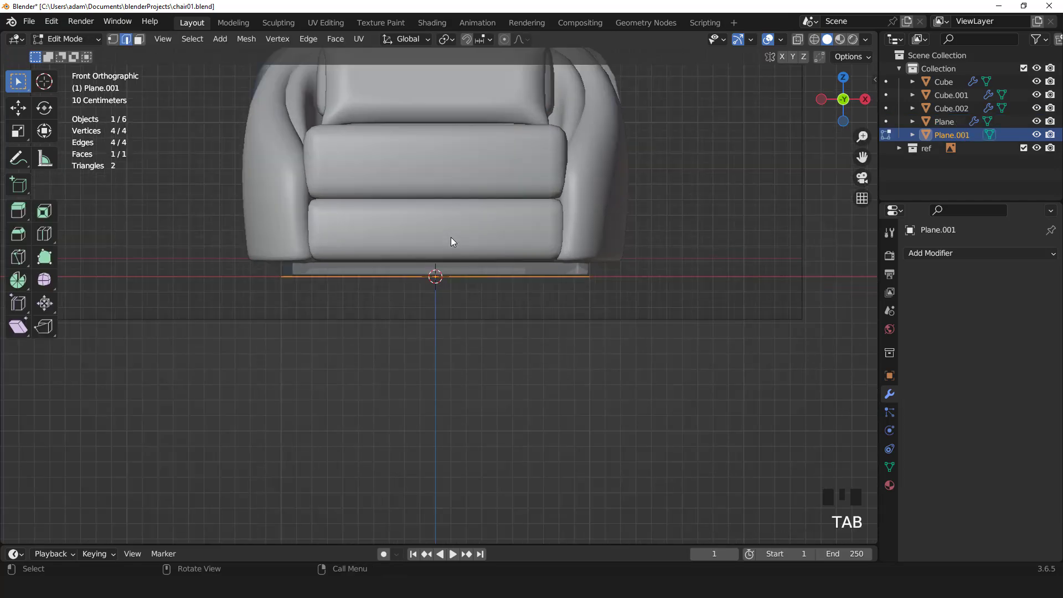
key("ctrl+KP_7")
key("Tab")
scroll(451, 240, "down", 1)
key("Tab")
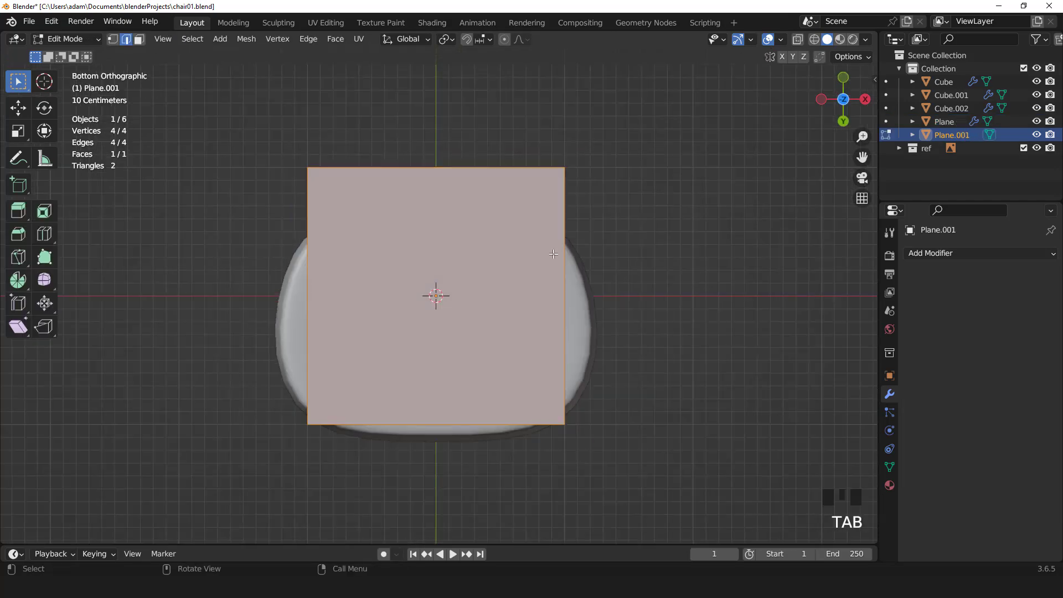
key("s")
key("y")
left_click(524, 261)
key("g")
key("y")
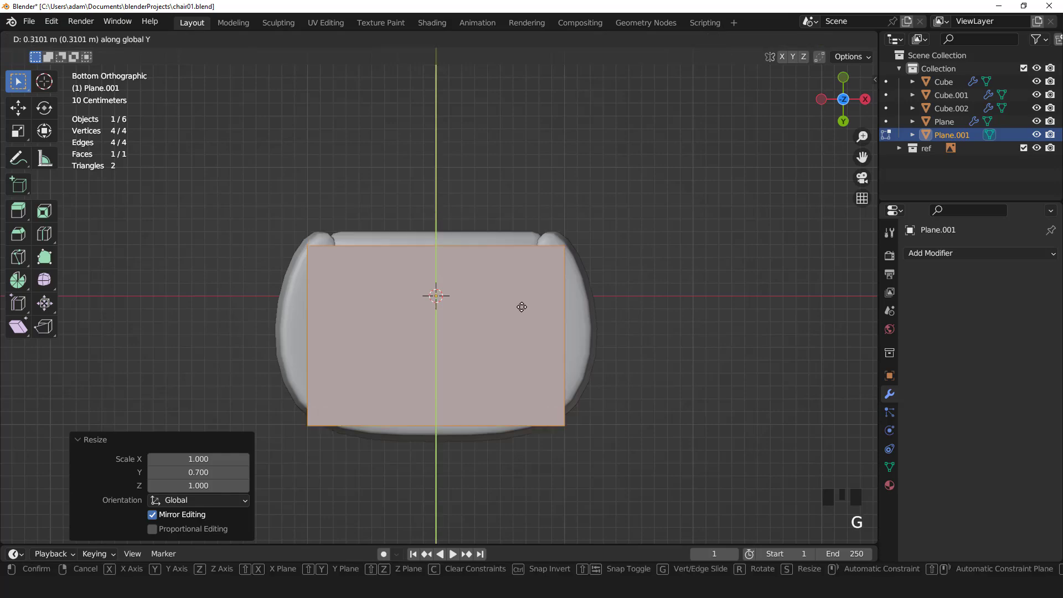
left_click(524, 291)
Add two loop cuts running across the base plane's width and scale them by 1.151 along X to bulge its sides.
key("KP_1")
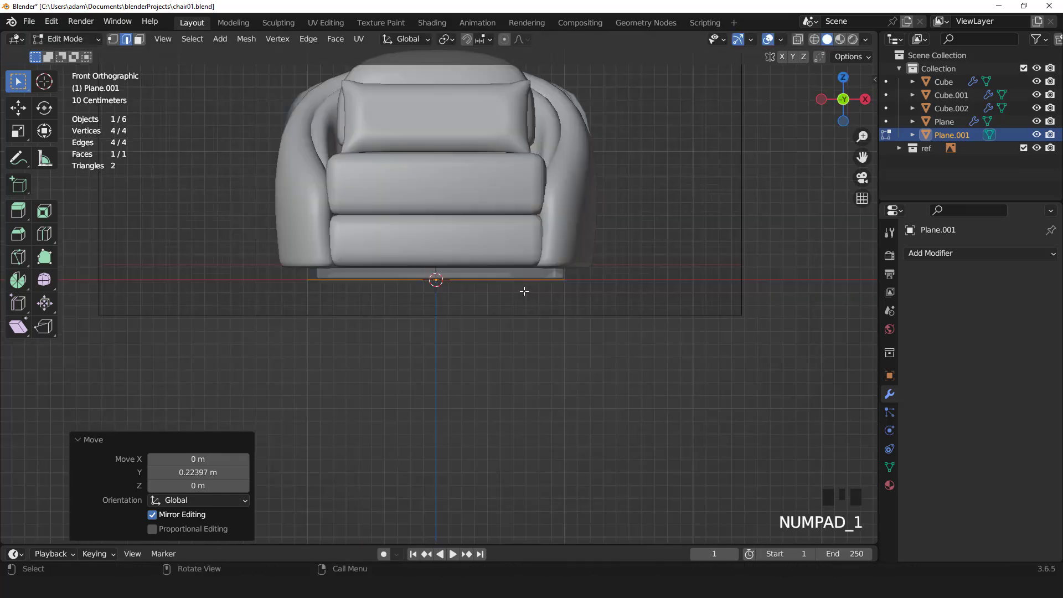
scroll(524, 292, "up", 3)
key("ctrl+KP_7")
scroll(524, 291, "down", 3)
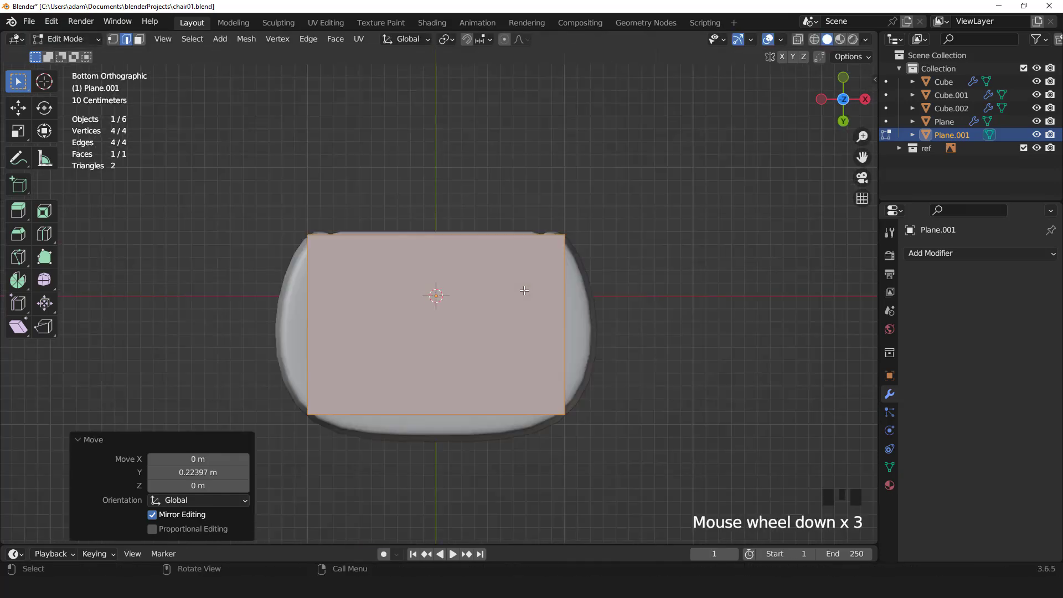
key("Tab")
key("Tab")
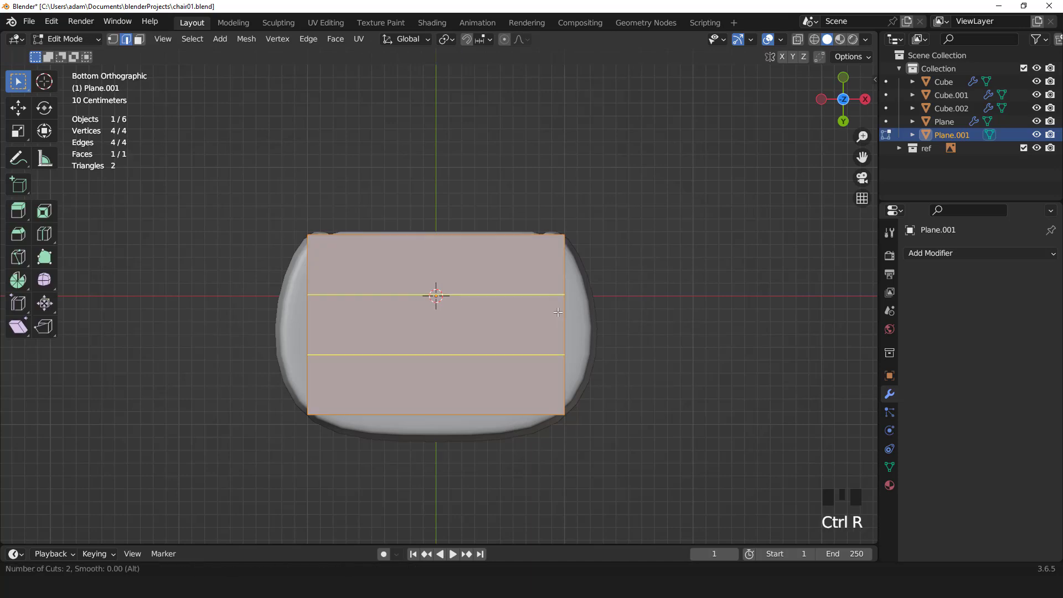
left_click(557, 312)
right_click(557, 312)
key("s")
key("x")
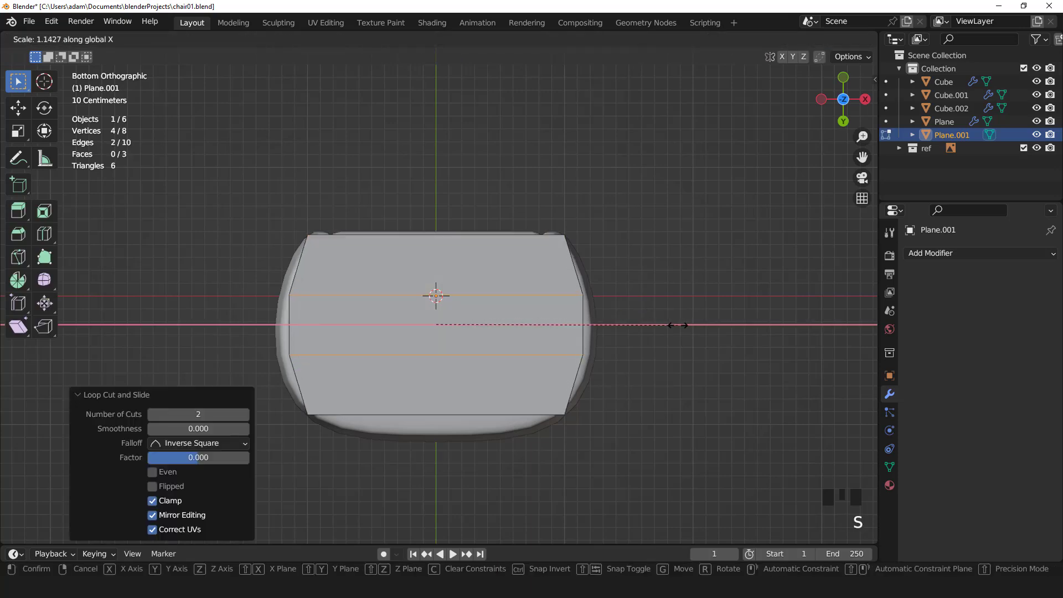
left_click(680, 327)
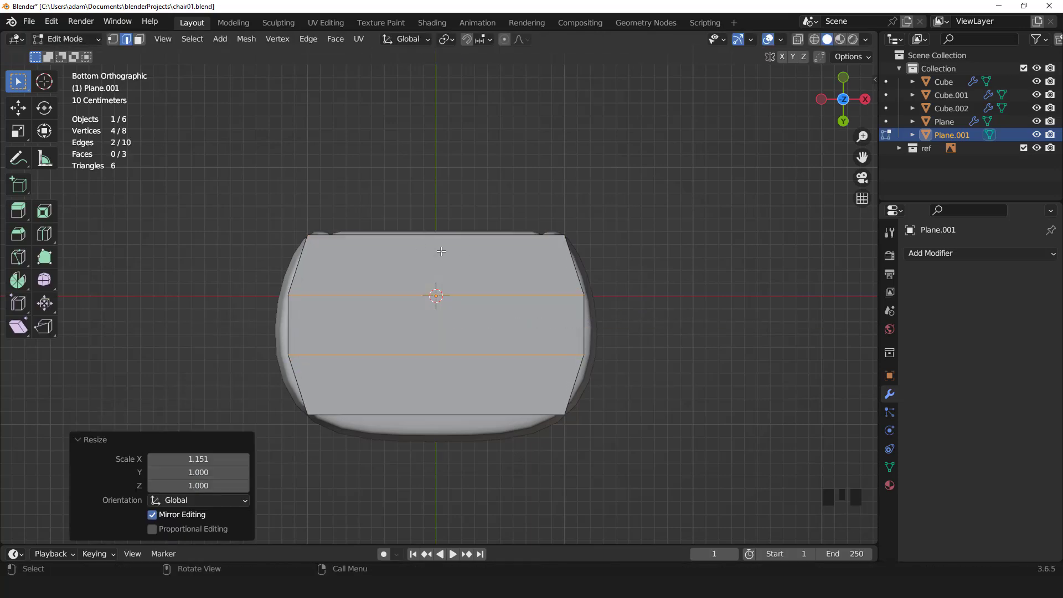
Add three front-to-back loop cuts to the base plane and move its three middle rear vertices about 0.14 m along Y.
scroll(460, 221, "up", 1)
left_click(460, 221)
right_click(460, 221)
key("1")
left_click_drag(343, 388, 520, 427)
key("g")
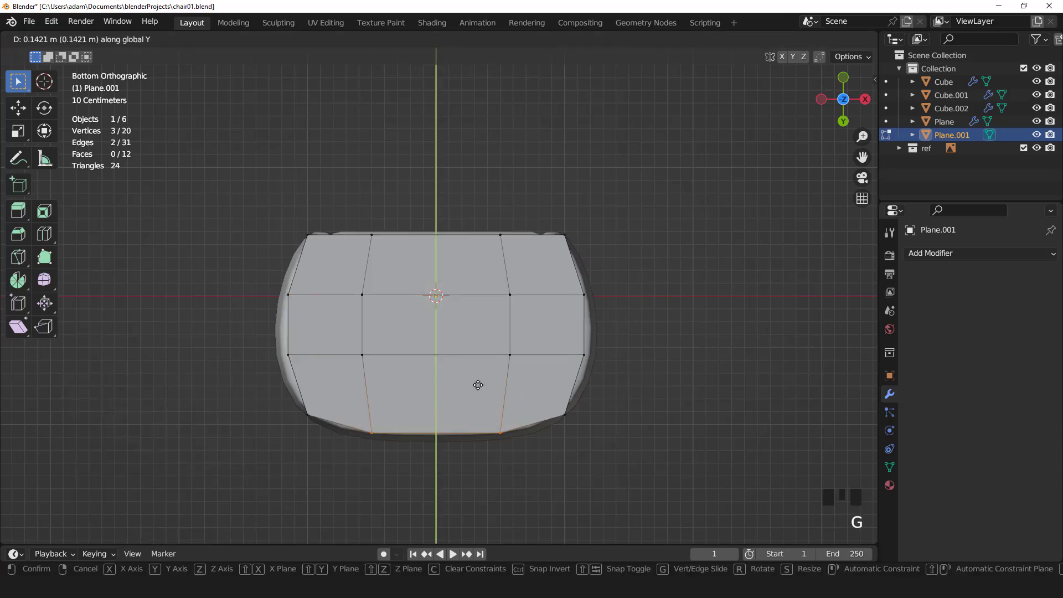
left_click(478, 384)
Raise the entire base plane about 0.099 m along Z and extrude it about 0.09 m downward.
key("Tab")
middle_click_drag(469, 331, 457, 404)
key("KP_1")
scroll(457, 405, "up", 2)
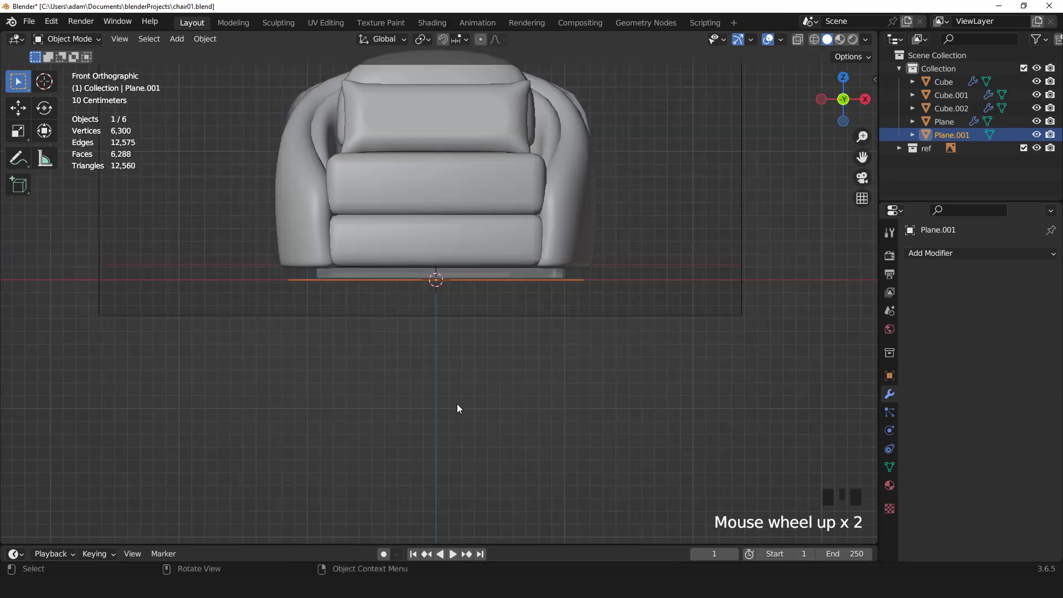
key("Tab")
key("a")
key("3")
scroll(457, 404, "up", 2)
key("g")
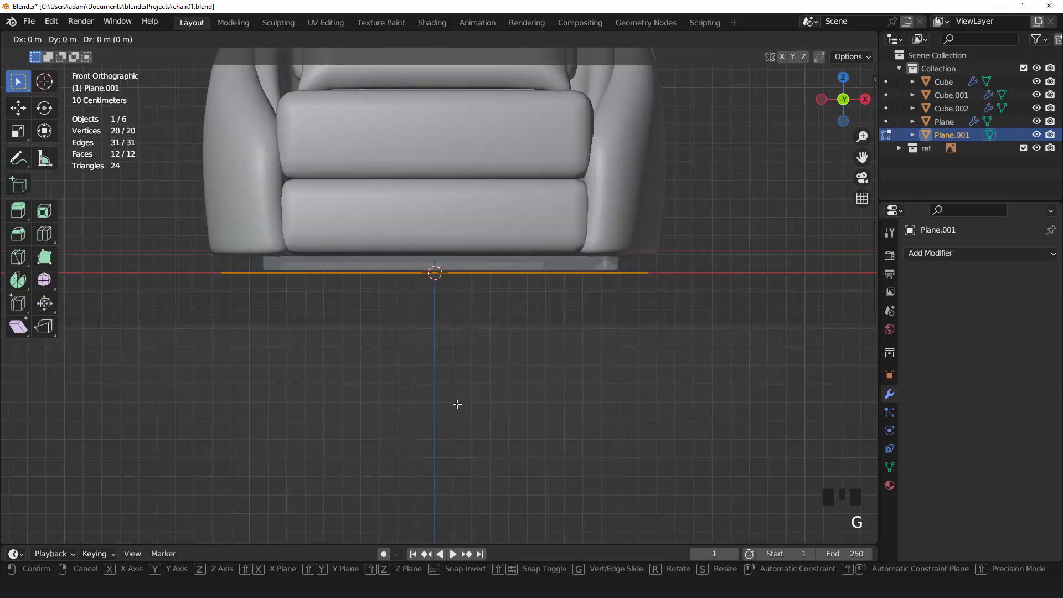
left_click(456, 386)
key("e")
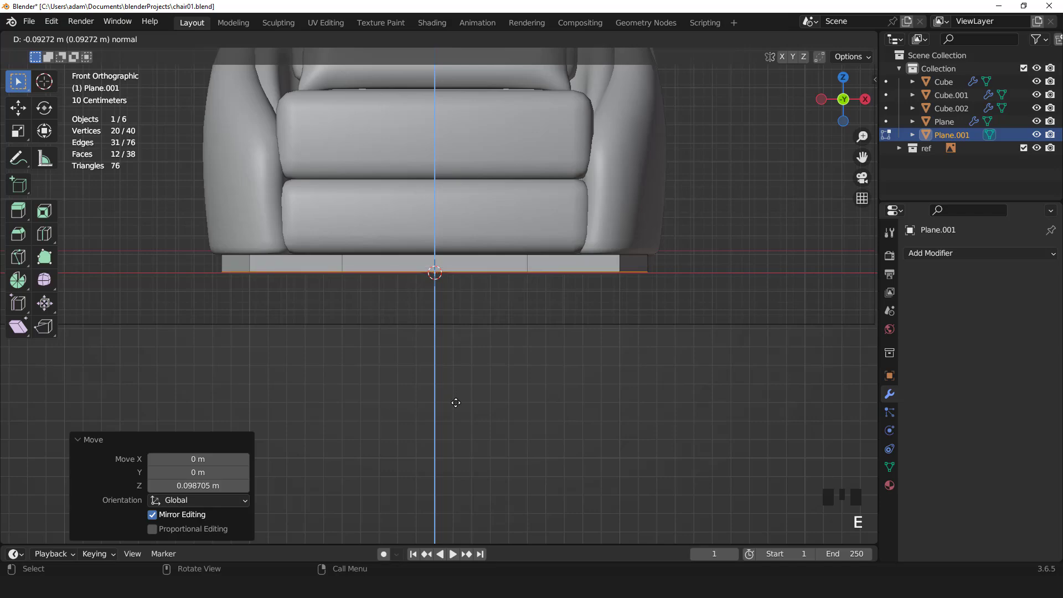
left_click(456, 403)
Isolate the base slab in local view and apply Shade Auto Smooth.
key("Tab")
middle_click_drag(458, 404, 500, 340)
key("KP_Divide")
right_click(405, 259)
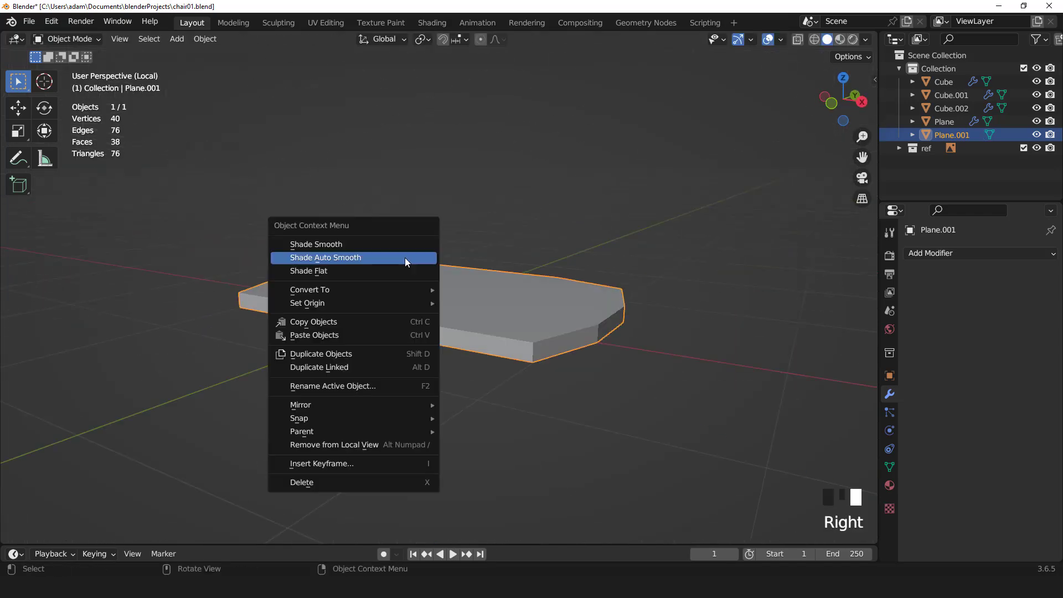
left_click(405, 258)
Recalculate all of the base slab's normals to the outside, checking them with the Face Orientation overlay.
left_click(781, 39)
left_click(707, 298)
key("Tab")
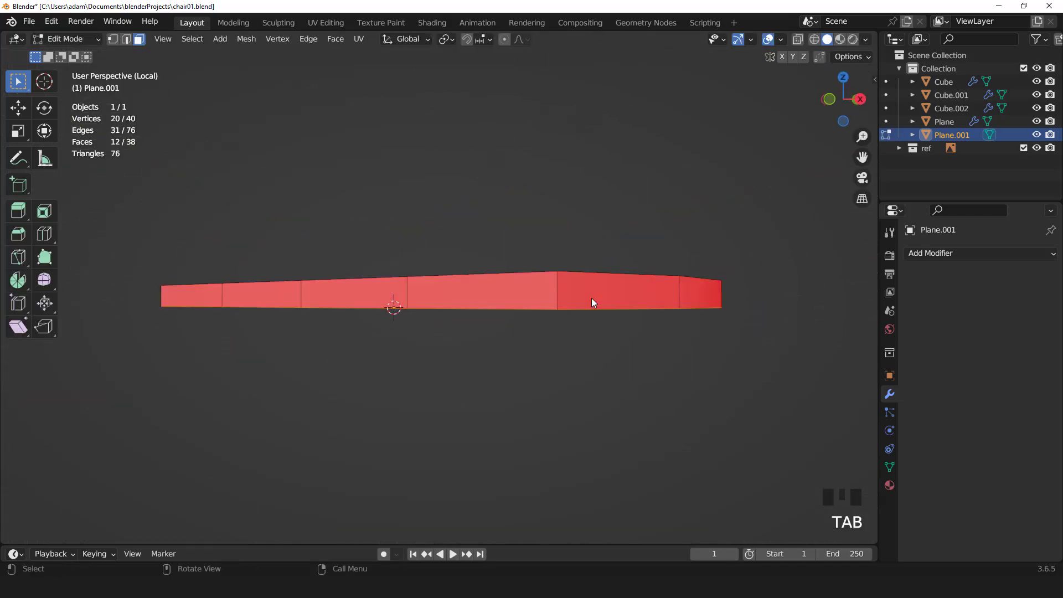
scroll(591, 302, "down", 2)
key("a")
key("shift+n")
middle_click_drag(654, 187, 659, 233)
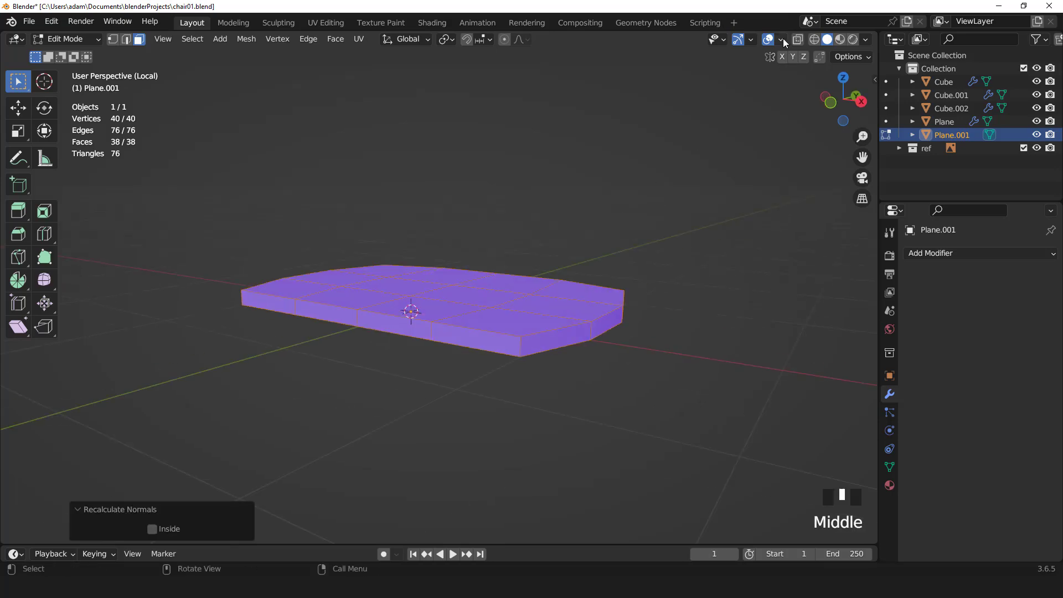
left_click(781, 38)
left_click(701, 299)
Add a Bevel modifier to the base slab with 2 segments and an amount of 0.01 m.
key("Tab")
left_click(932, 253)
left_click(781, 303)
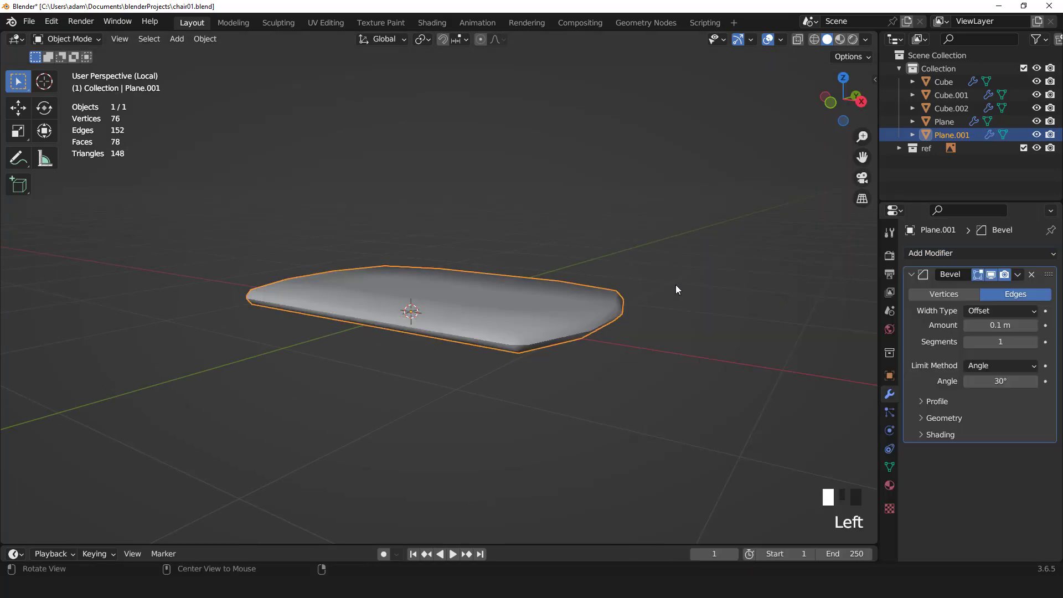
middle_click_drag(676, 286, 624, 285)
scroll(624, 286, "up", 1)
left_click(1034, 341)
left_click_drag(1008, 325, 965, 325)
left_click(1034, 326)
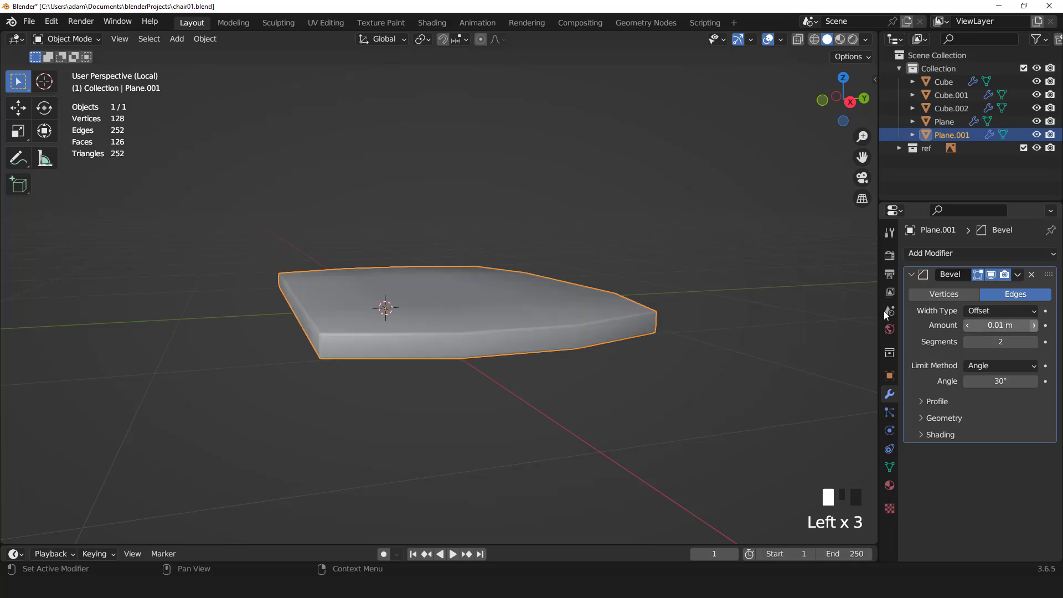
Add a level 2 Subdivision Surface modifier to the base slab and check its outline from the top.
middle_click_drag(720, 277, 760, 271)
key("ctrl+2")
key("KP_1")
key("KP_7")
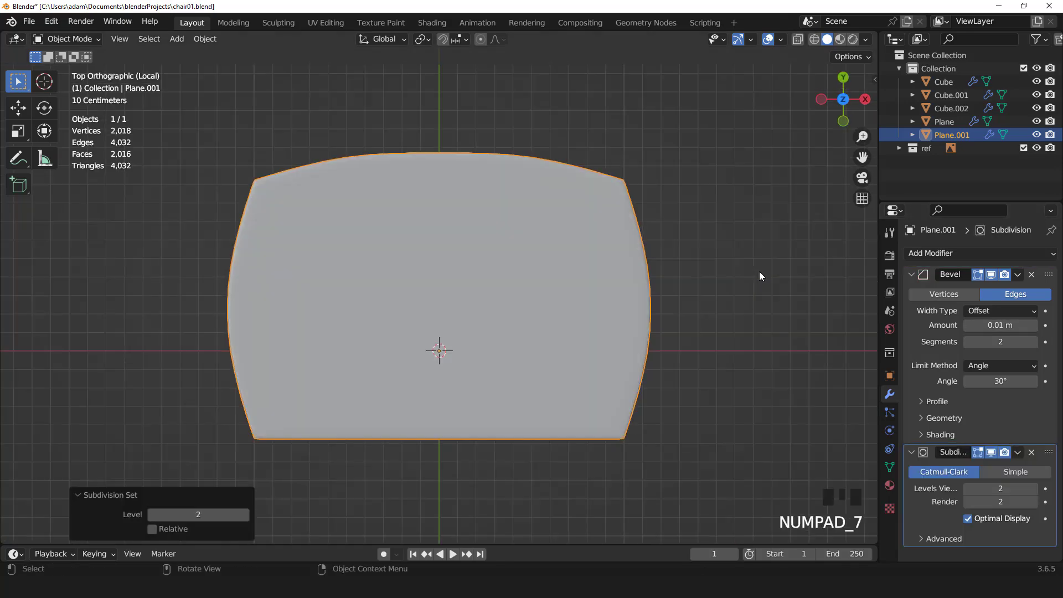
Leave local view and scale the base slab's mesh up along Z to thicken it beneath the chair.
key("KP_Divide")
key("KP_1")
scroll(622, 278, "up", 2)
key("Tab")
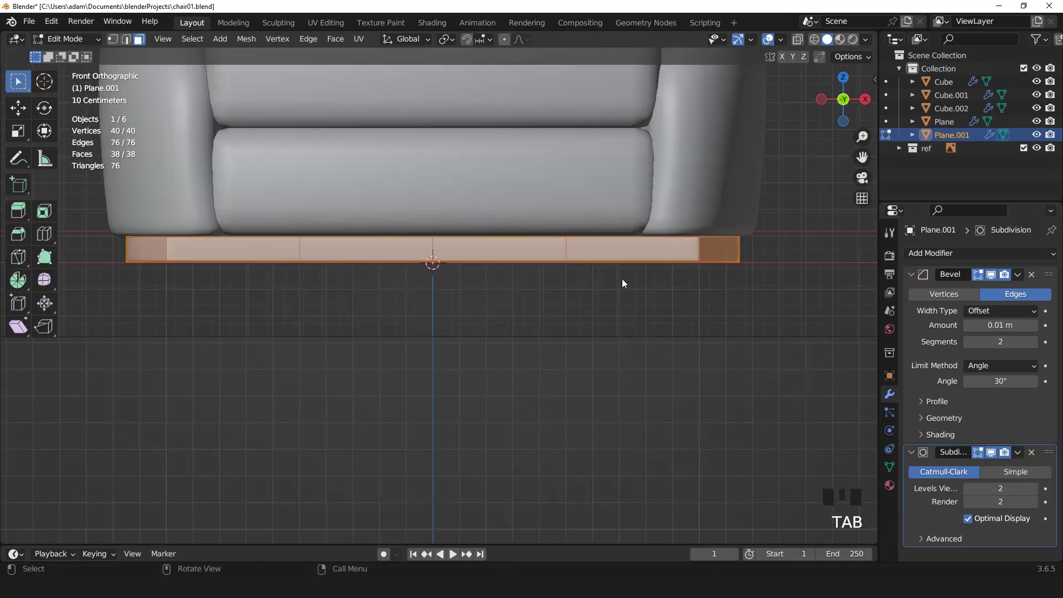
key("s")
key("z")
left_click(669, 321)
key("Tab")
Move the base slab's rear row of vertices inward by about 0.078 m along Y, working from the bottom view.
scroll(609, 293, "down", 6)
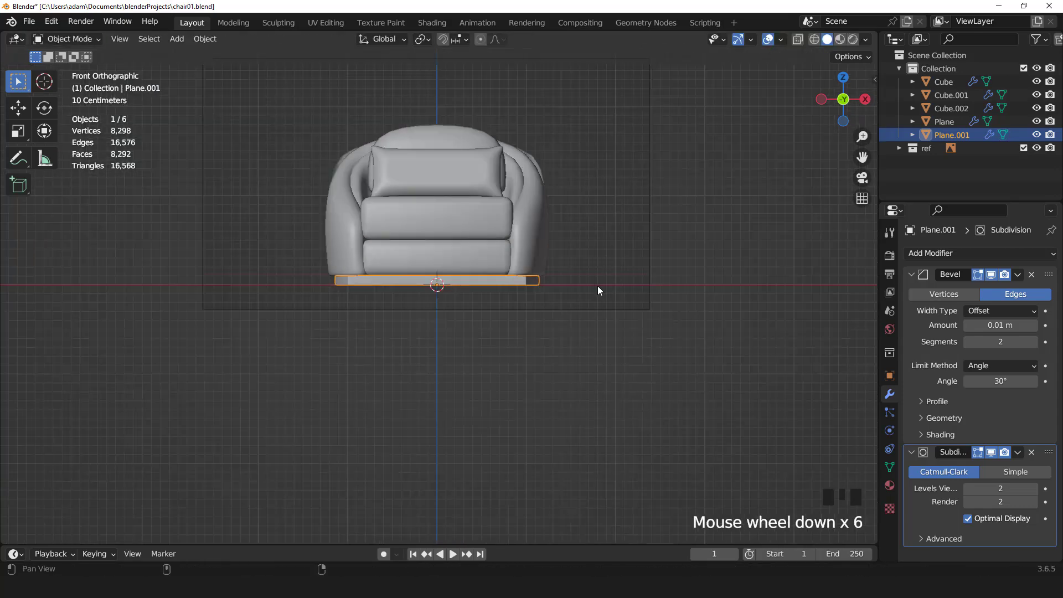
middle_click_drag(598, 289, 339, 288)
key("ctrl+KP_7")
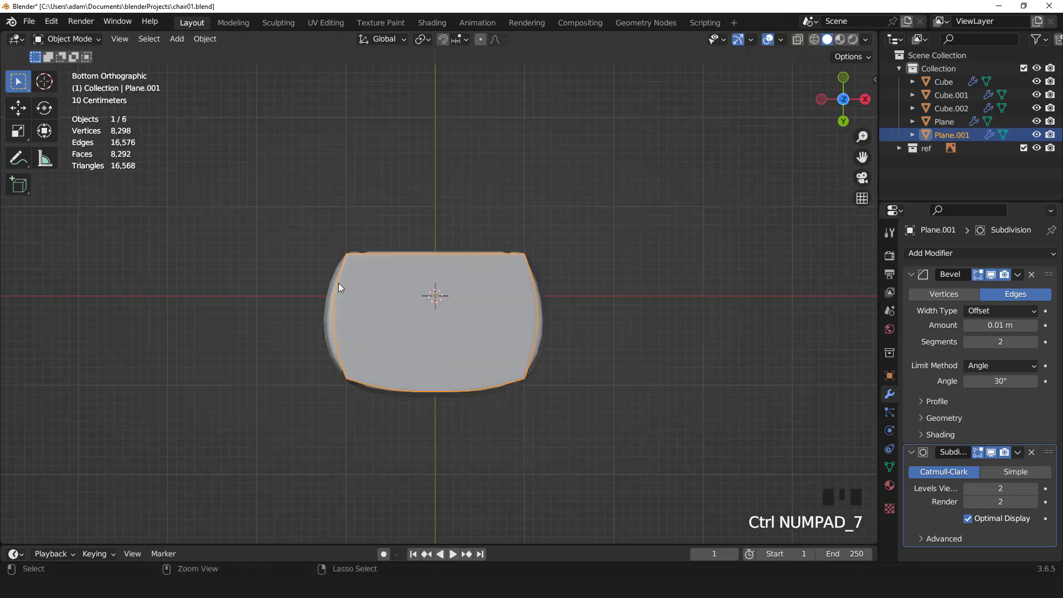
scroll(338, 284, "up", 2)
key("Tab")
middle_click_drag(635, 339, 635, 265, "shift")
left_click(635, 266)
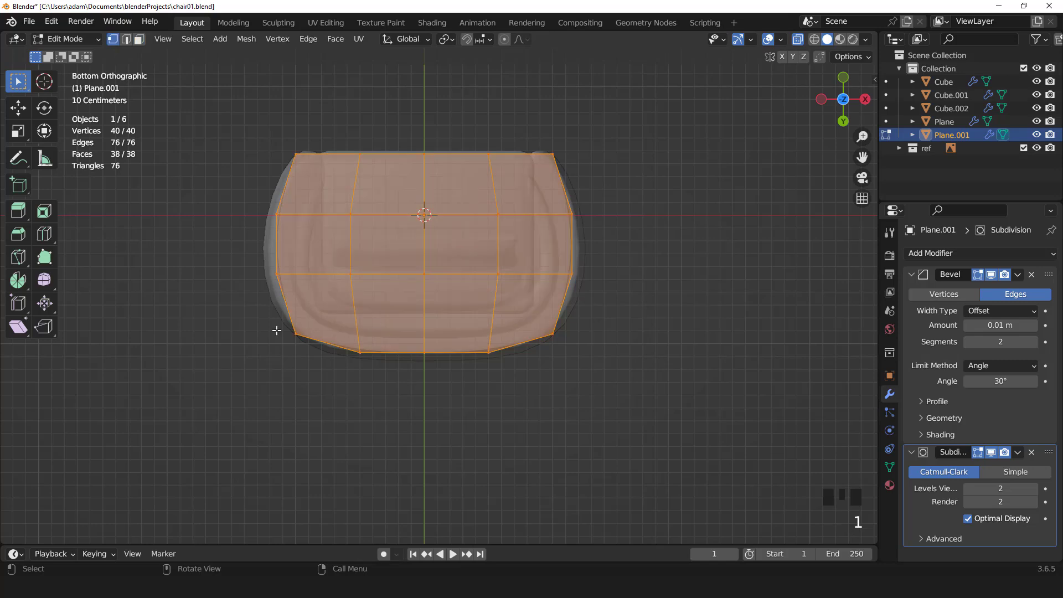
left_click_drag(275, 330, 643, 408)
key("g")
left_click(645, 399)
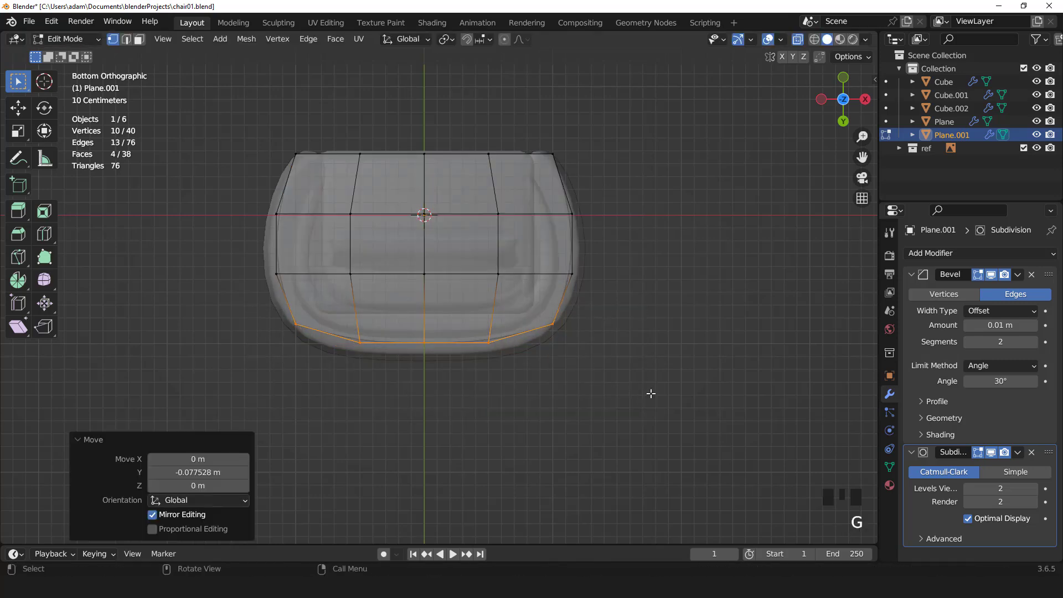
Narrow the slab's rear vertices slightly along X and nudge them along Y to follow the shell's outline.
key("s")
key("x")
left_click(640, 391)
key("Tab")
key("alt+z")
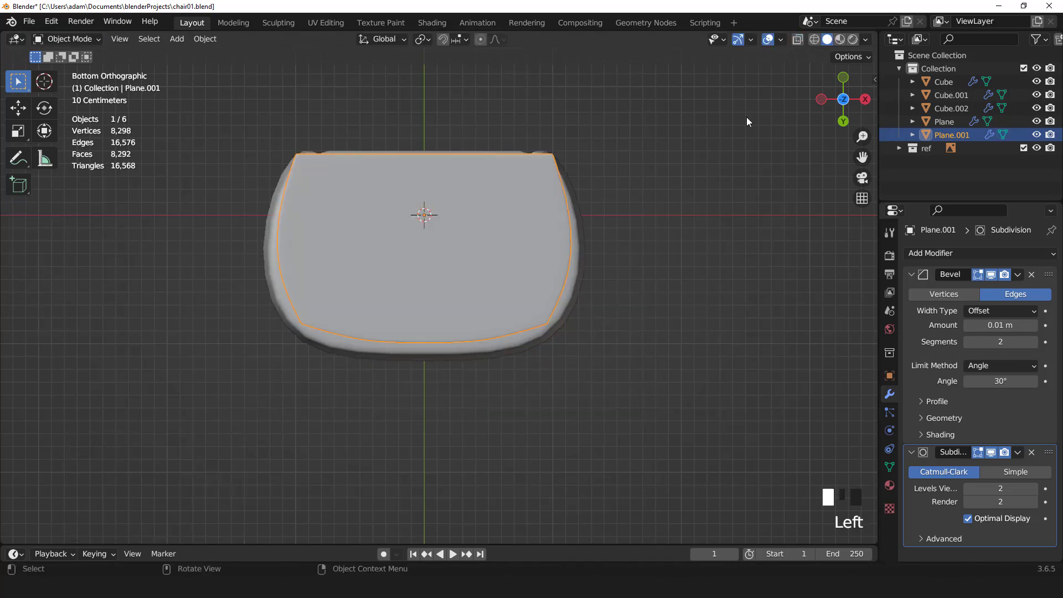
key("Tab")
scroll(641, 256, "up", 1)
key("g")
key("y")
left_click(641, 258)
key("Tab")
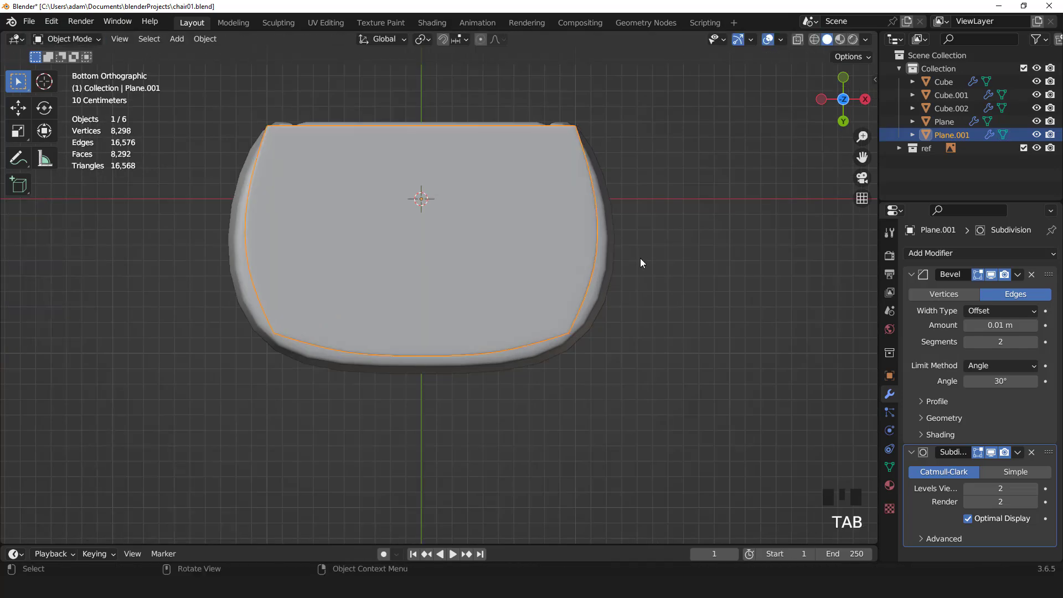
Scale the slab's front edge loop along X to about 0.933 and adjust its position along Y inside the shell's outline.
middle_click_drag(640, 258, 528, 382)
key("KP_1")
key("ctrl+KP_7")
key("Tab")
scroll(517, 213, "up", 2)
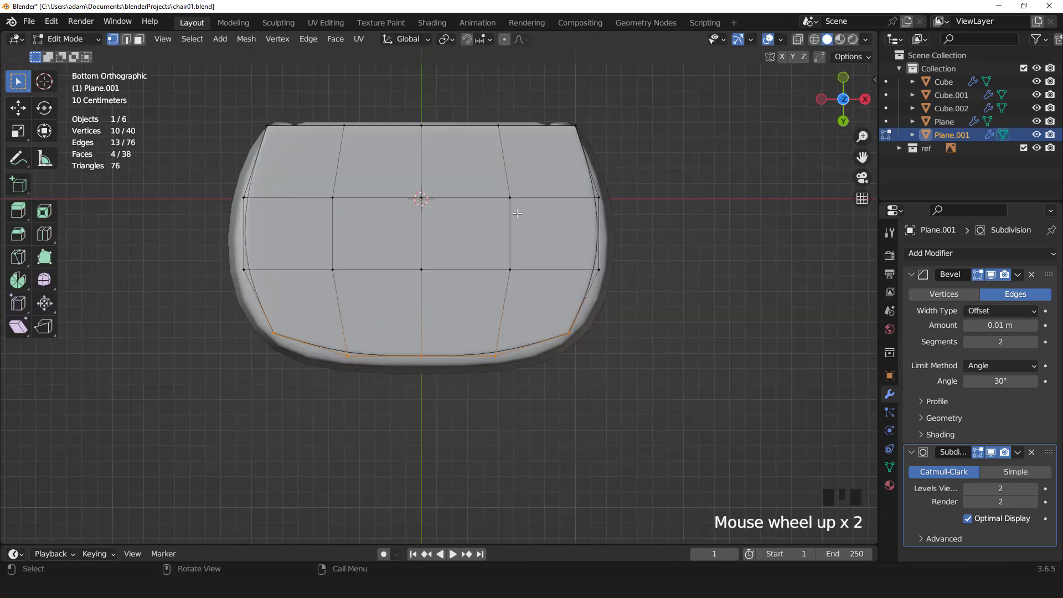
left_click(798, 39)
left_click(373, 127, "alt")
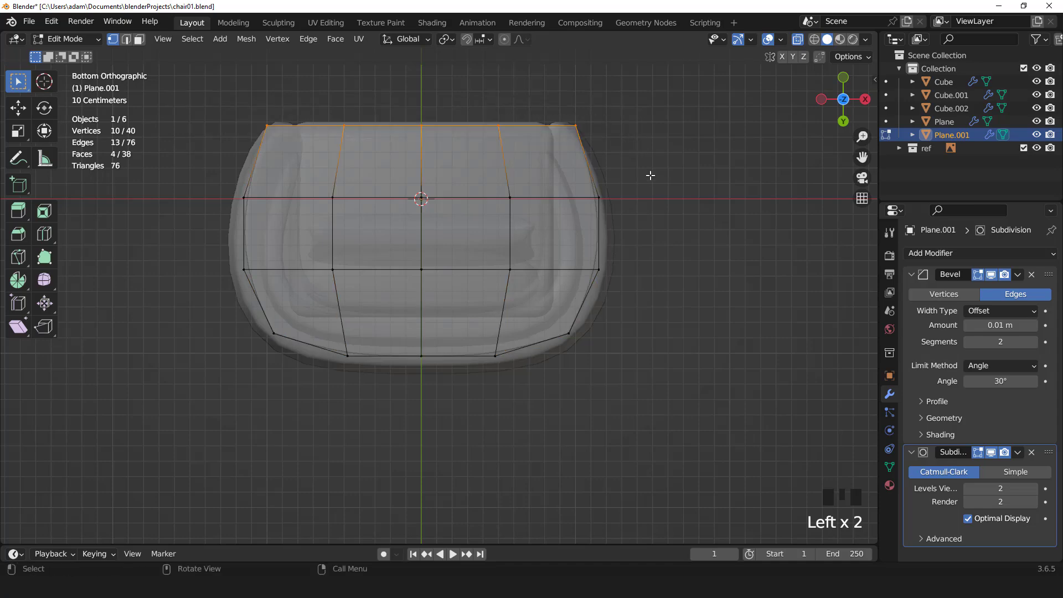
key("s")
key("x")
left_click(637, 176)
key("g")
key("y")
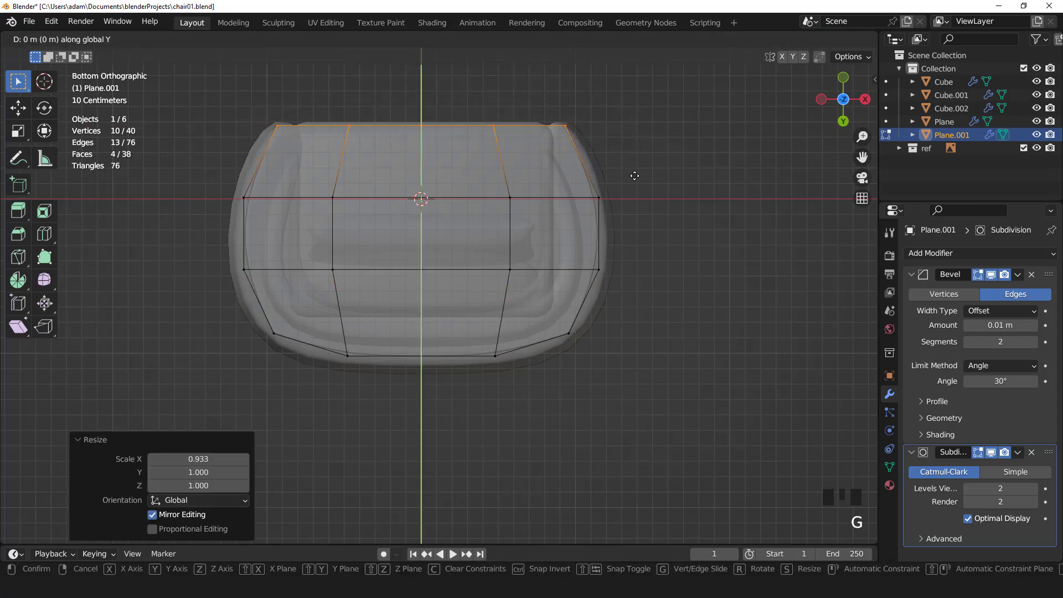
left_click(635, 177)
key("s")
key("Tab")
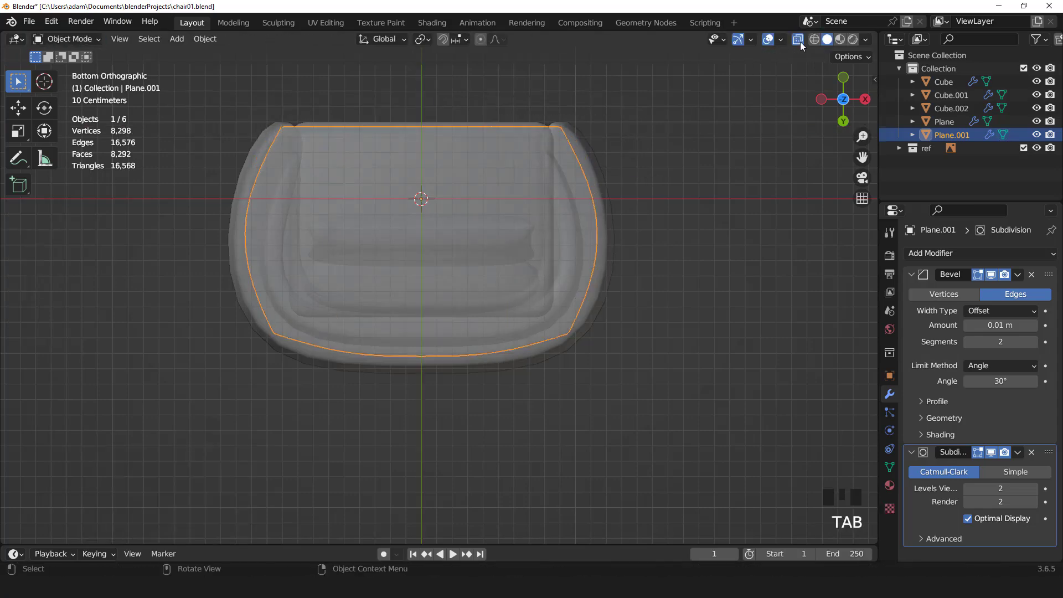
Check the reshaped base under the chair and hide the ref collection in the viewport.
middle_click_drag(622, 173, 587, 233)
key("KP_1")
scroll(565, 283, "down", 2)
middle_click_drag(556, 302, 484, 313)
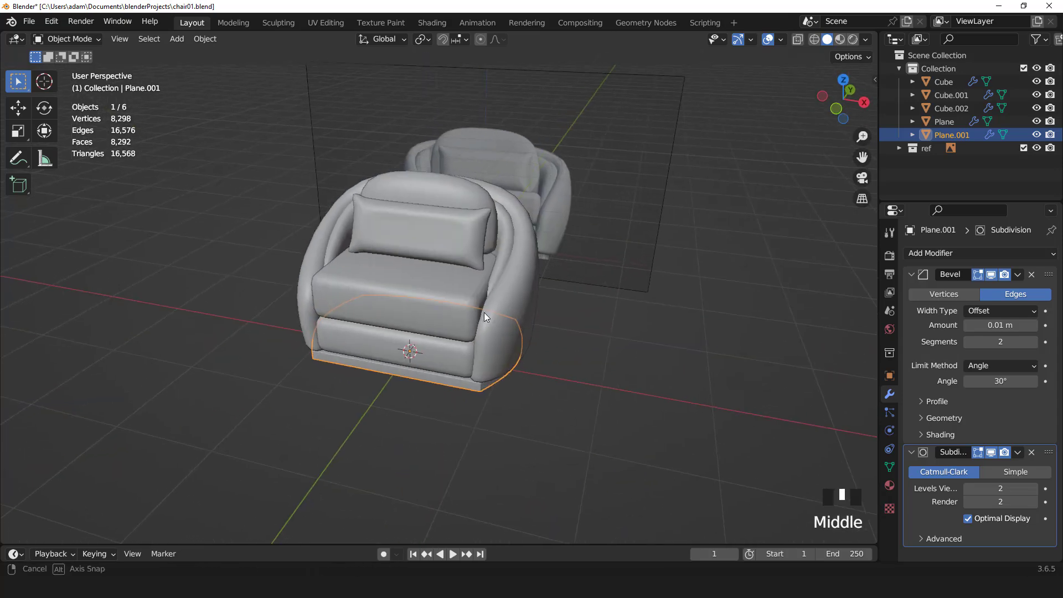
scroll(766, 174, "down", 2)
left_click(1037, 148)
key("KP_1")
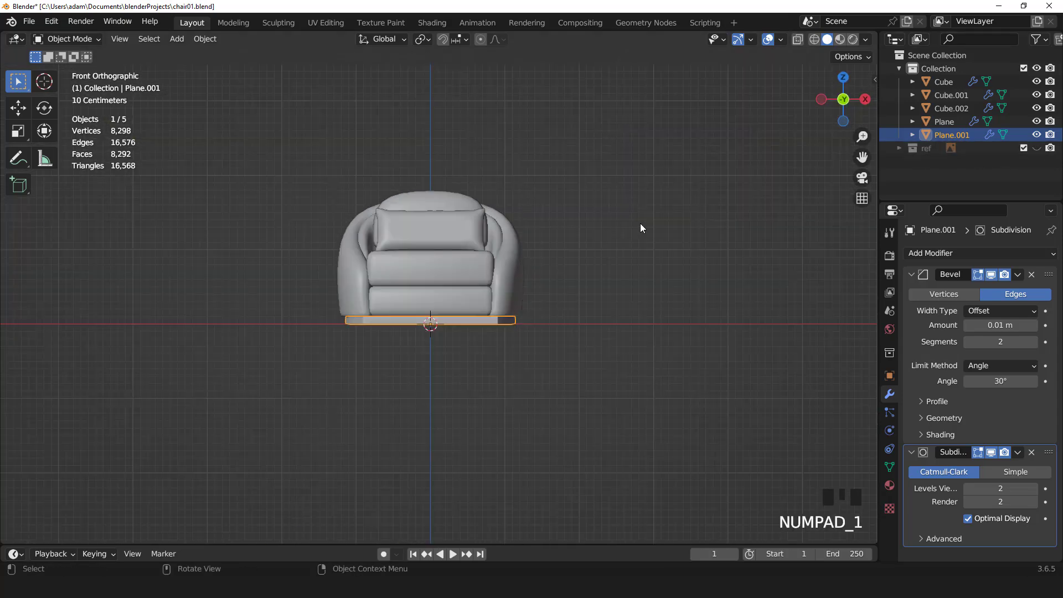
Apply the Subdivision Surface modifier on the chair's outer shell.
scroll(640, 223, "up", 2)
left_click(535, 255)
middle_click_drag(533, 255, 510, 294, "shift")
scroll(526, 263, "down", 2)
left_click(1017, 275)
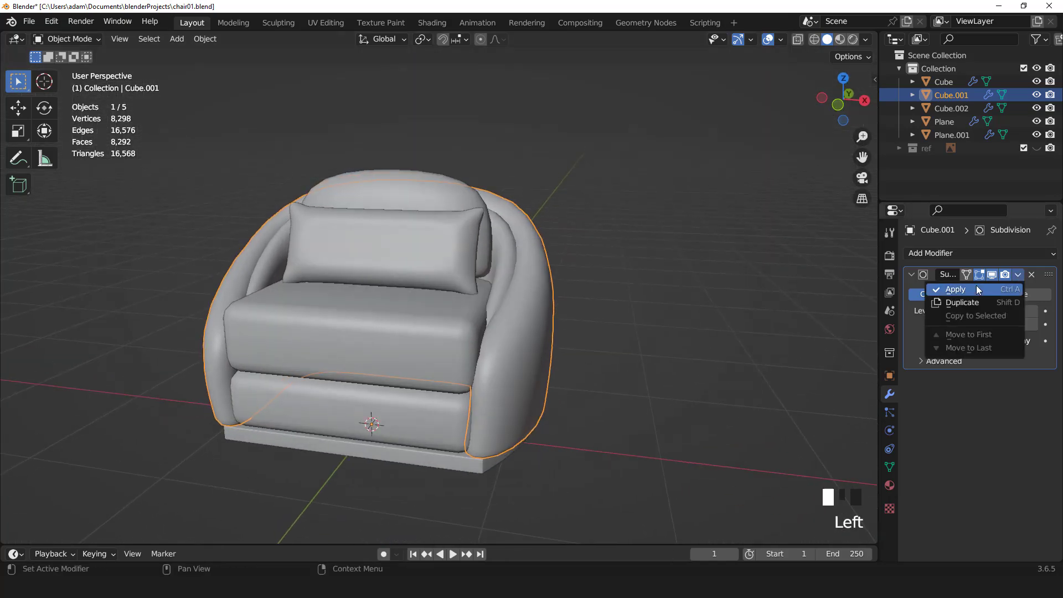
left_click(939, 283)
Duplicate two edge loops running along the shell's front rim in place and separate them into their own object.
key("Tab")
middle_click_drag(657, 283, 603, 285)
scroll(591, 275, "up", 2)
left_click(598, 248, "alt")
scroll(600, 249, "down", 2)
middle_click_drag(599, 249, 566, 273)
scroll(580, 279, "up", 1)
left_click(537, 227, "alt+shift")
scroll(593, 276, "down", 2)
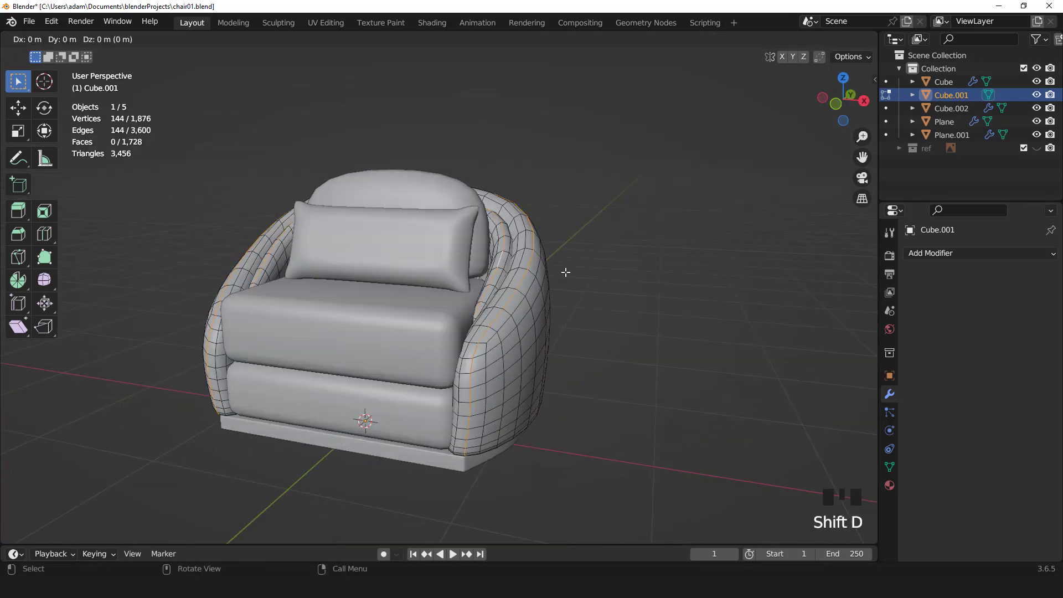
right_click(566, 272)
left_click(573, 227)
key("Tab")
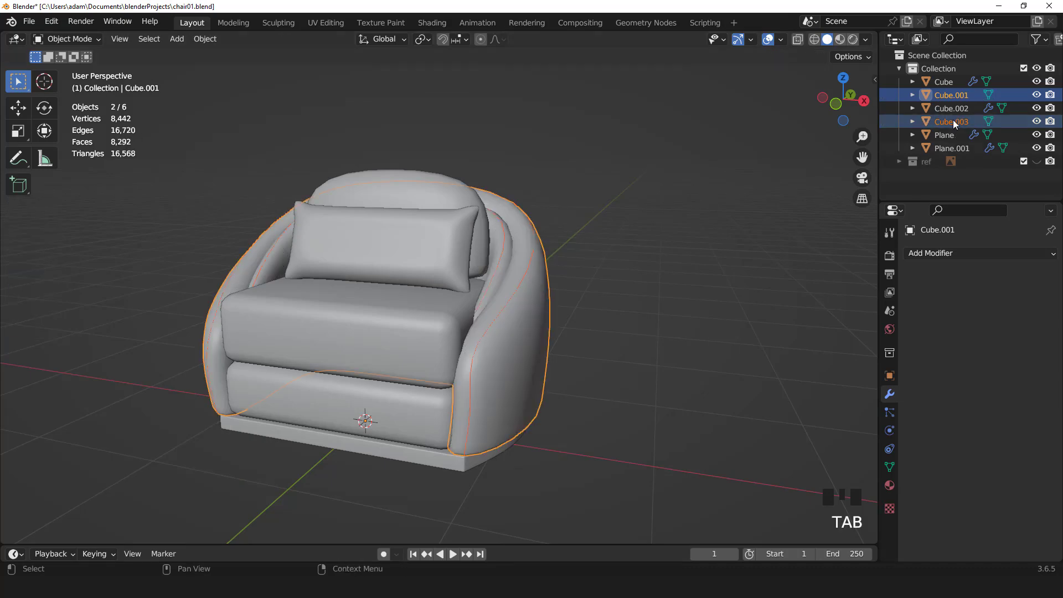
Isolate the separated edge loops in local view and convert them to a curve.
scroll(606, 201, "down", 2)
key("KP_Divide")
middle_click_drag(607, 200, 546, 288)
key("Tab")
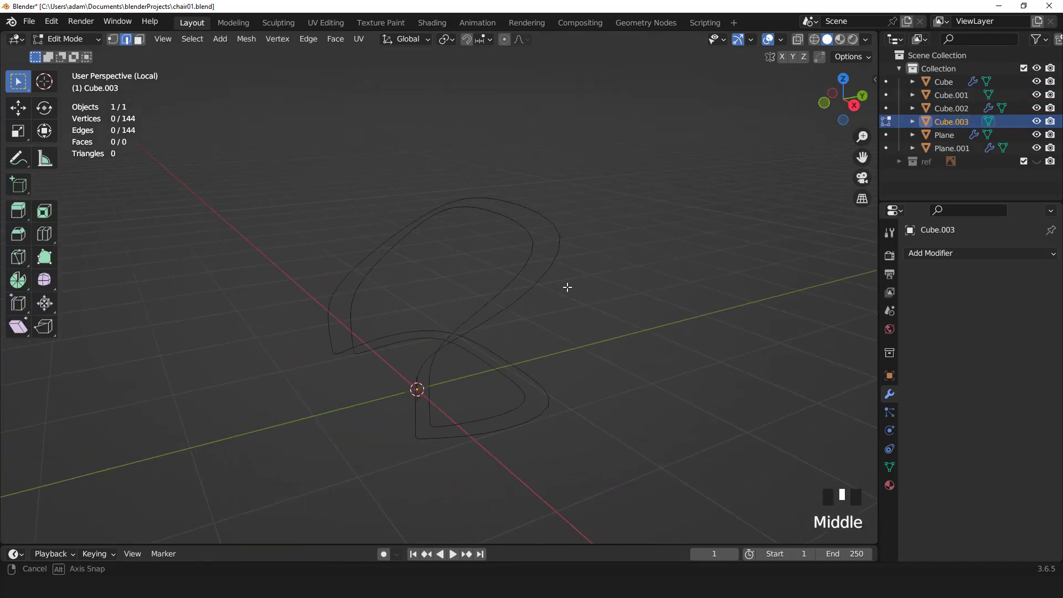
key("Tab")
right_click(568, 221)
left_click(640, 255)
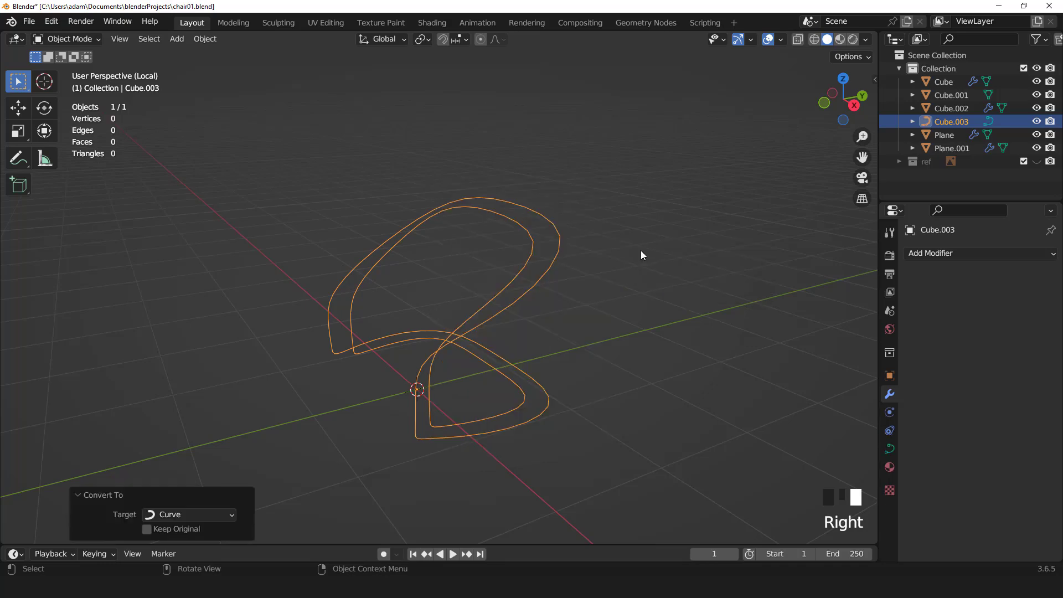
Give the seam curve a round bevel with a depth of 0.01 m and leave local view to check it on the chair.
left_click(890, 449)
scroll(986, 405, "down", 6)
left_click(917, 402)
scroll(948, 411, "down", 3)
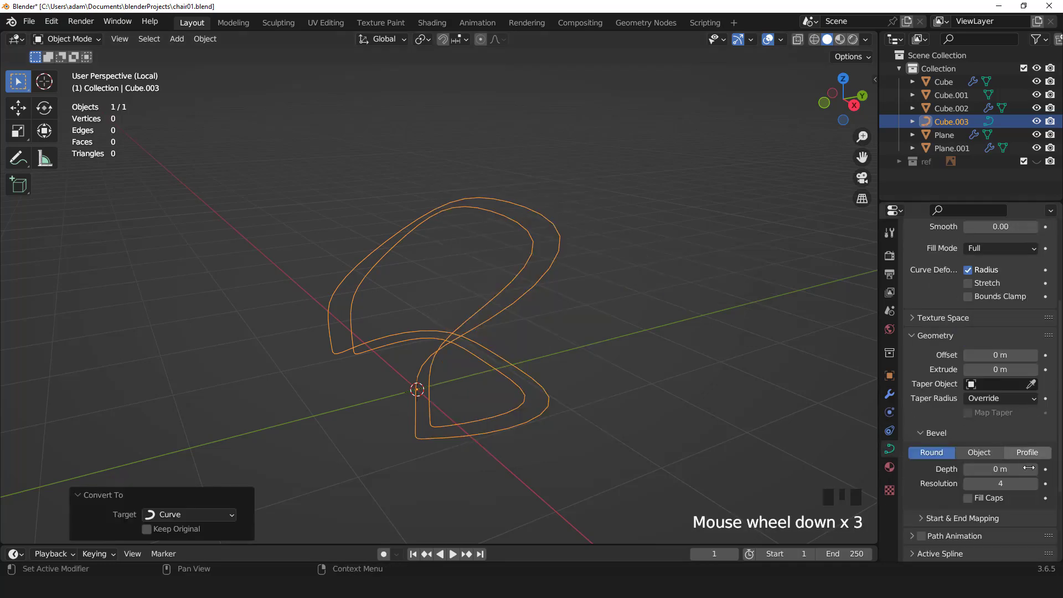
left_click(1033, 469)
key("KP_Divide")
key("KP_1")
scroll(578, 235, "up", 3)
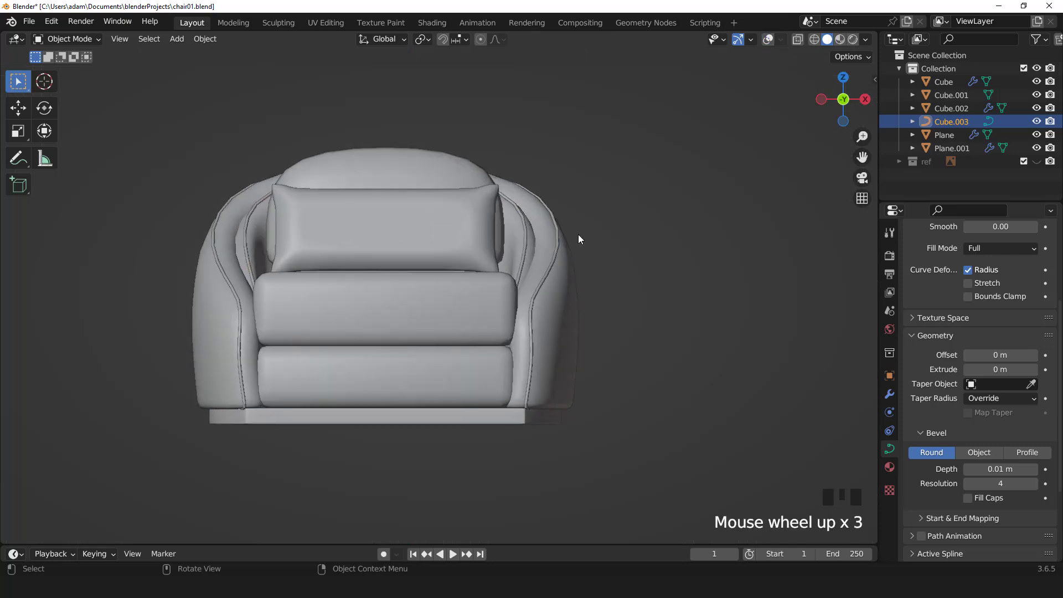
middle_click_drag(578, 234, 524, 268)
key("KP_4")
key("KP_1")
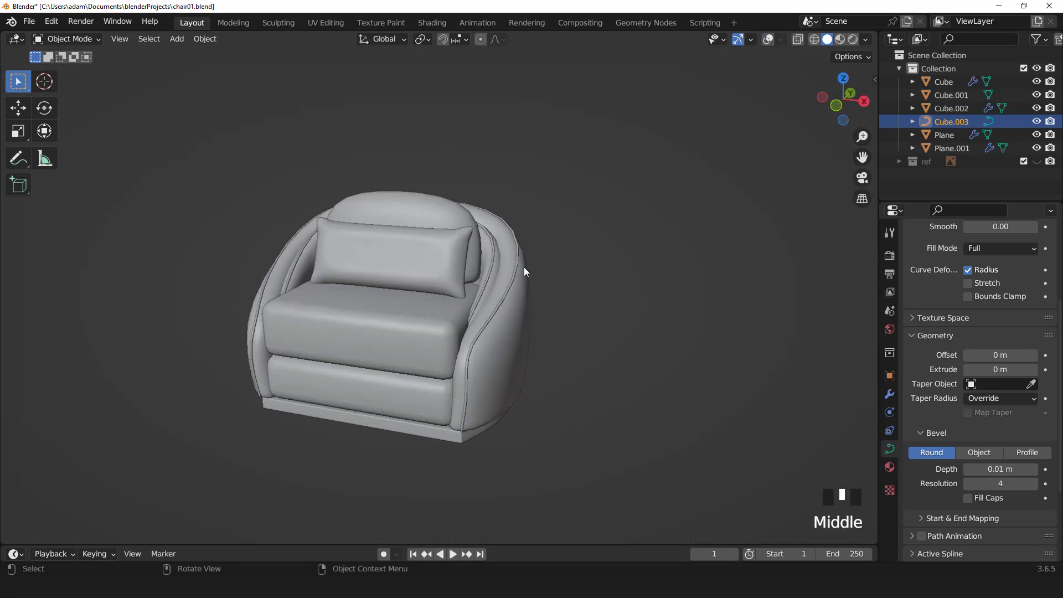
Show the viewport overlays again and enable Shadow and Cavity in the viewport shading options.
left_click(770, 39)
left_click(867, 40)
left_click(790, 320)
left_click(790, 334)
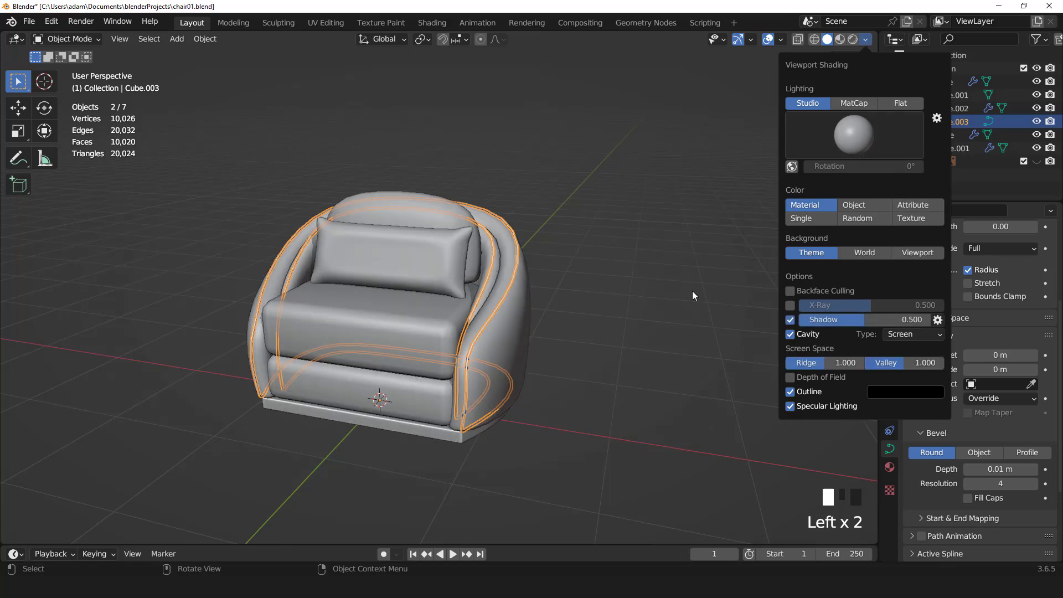
Change the studio lighting to a brighter preset and inspect the chair without overlays.
middle_click_drag(693, 290, 665, 288)
left_click(866, 40)
left_click(855, 133)
left_click(814, 181)
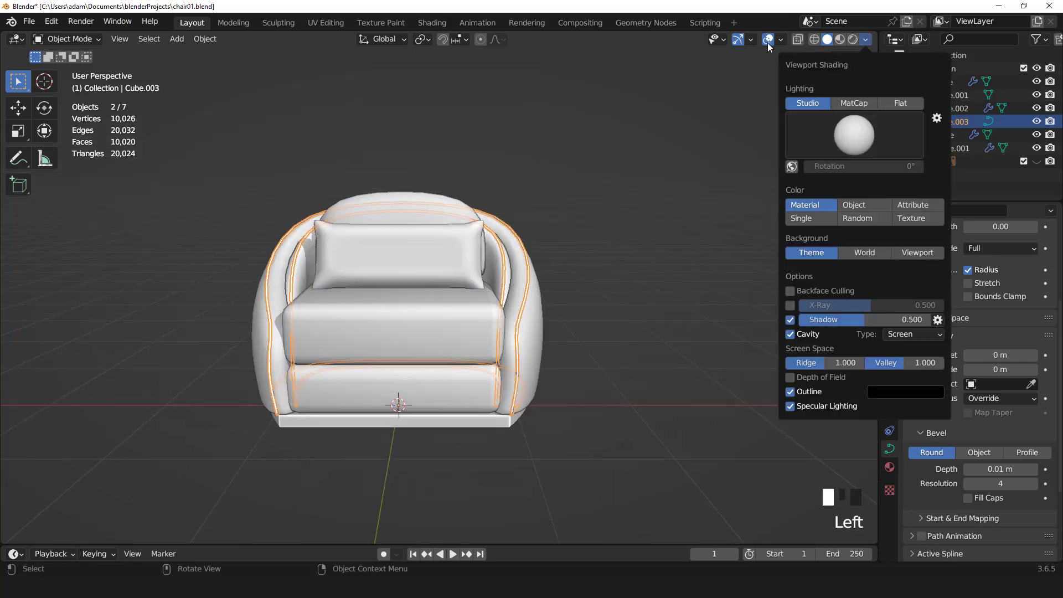
left_click(769, 39)
mouse_move(615, 188)
middle_mouse_down()
mouse_move(477, 141)
mouse_move(626, 186)
middle_mouse_up()
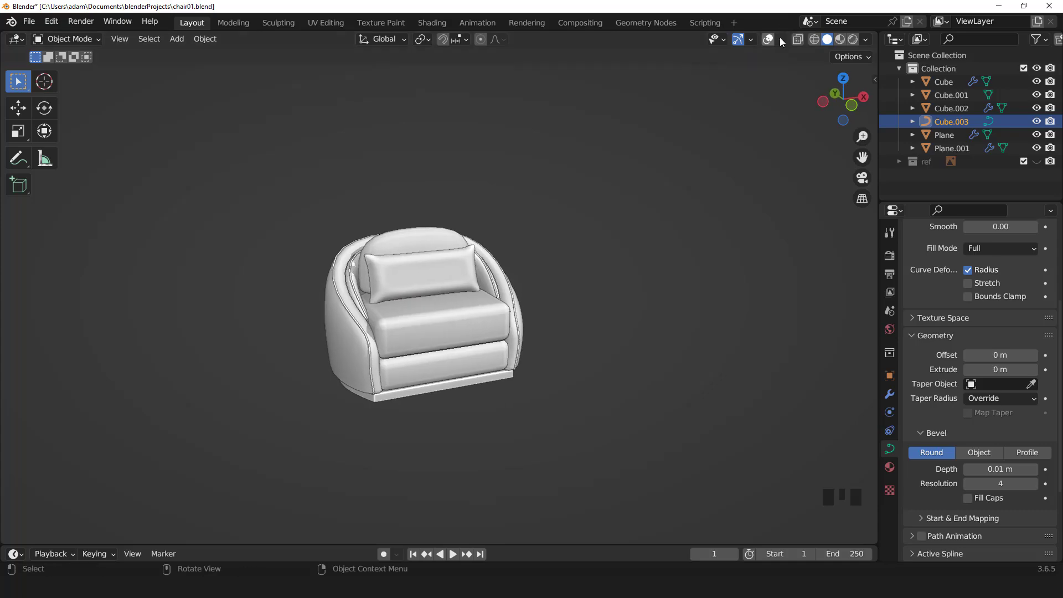
left_click(782, 39)
mouse_move(672, 270)
middle_mouse_down()
mouse_move(462, 199)
mouse_move(559, 213)
middle_mouse_up()
scroll(466, 202, "up", 3)
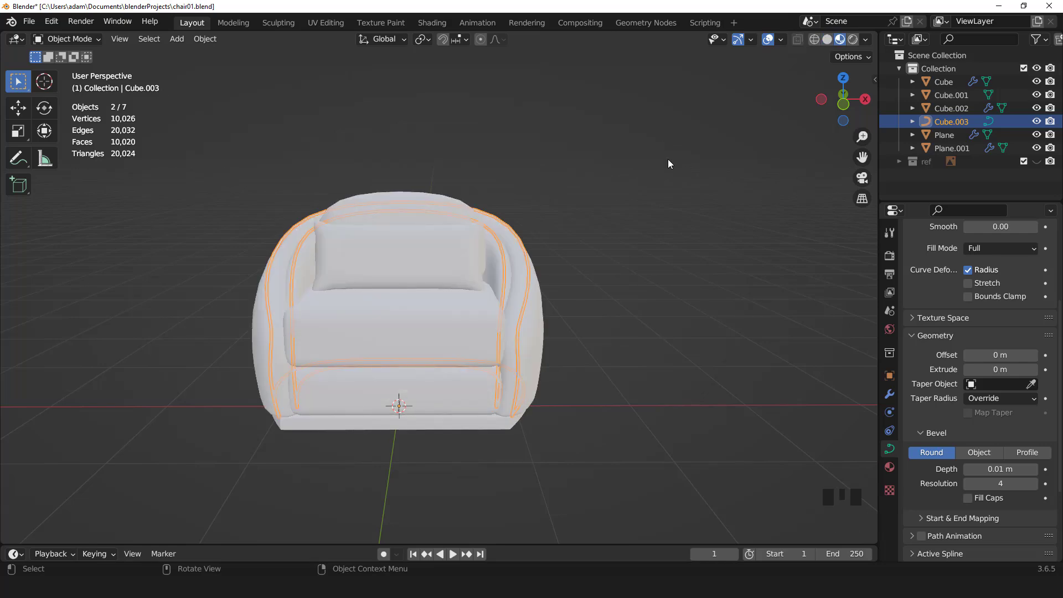
Assign the existing material named Material to the chair's shell while viewing it in Material Preview.
middle_click_drag(668, 164, 510, 304)
scroll(510, 305, "up", 1)
left_click(510, 305)
left_click(889, 485)
left_click(914, 309)
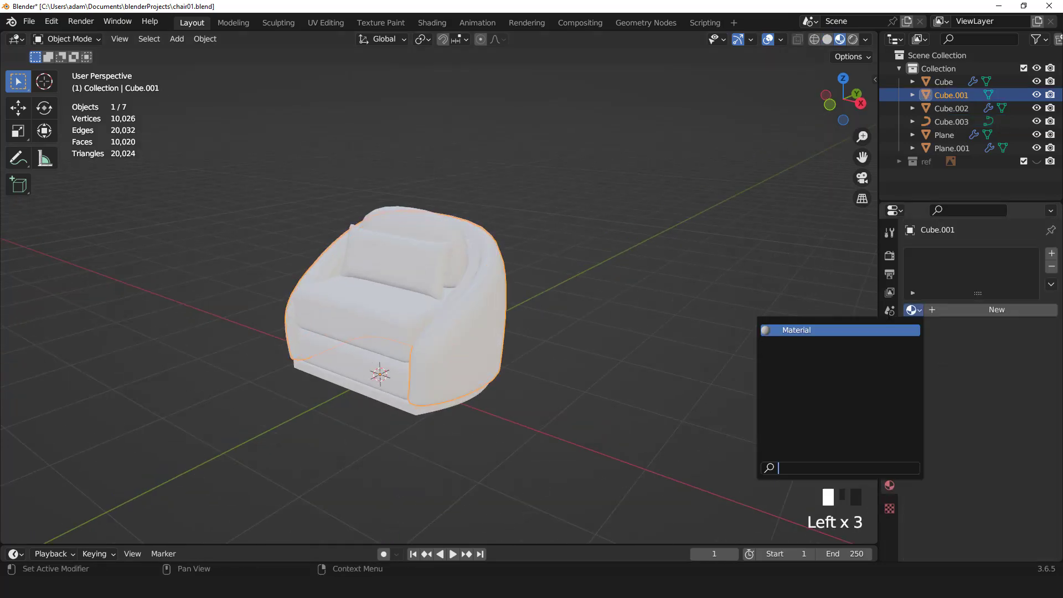
left_click(796, 330)
scroll(1003, 388, "down", 5)
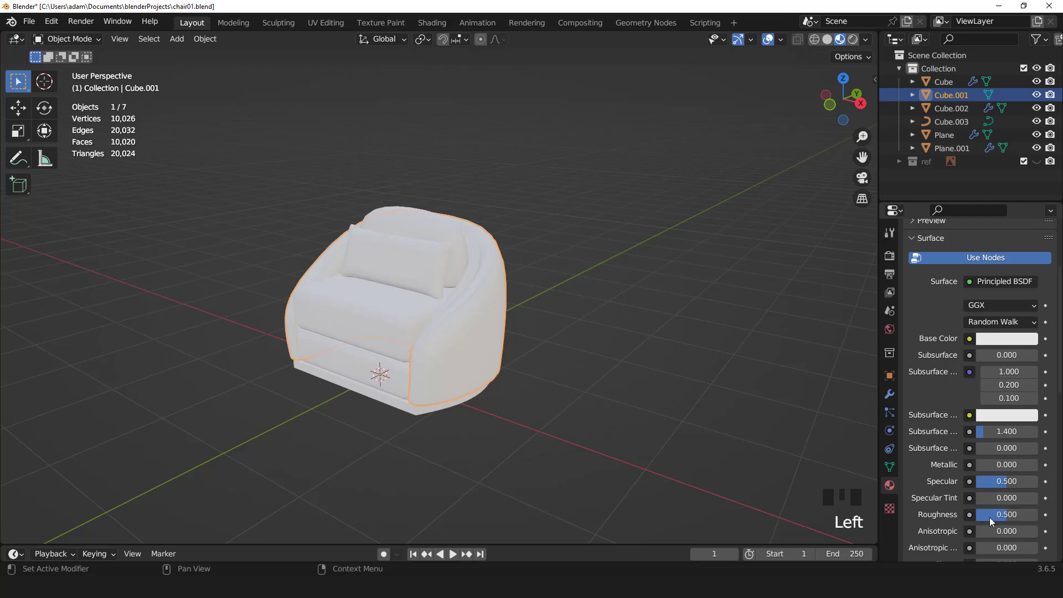
scroll(613, 258, "down", 2)
Create a new material on the base slab with a black base color and a roughness of 0.217.
mouse_move(614, 258)
middle_mouse_down()
mouse_move(615, 238)
mouse_move(594, 258)
mouse_move(608, 248)
middle_mouse_up()
scroll(594, 258, "up", 1)
left_click(488, 424)
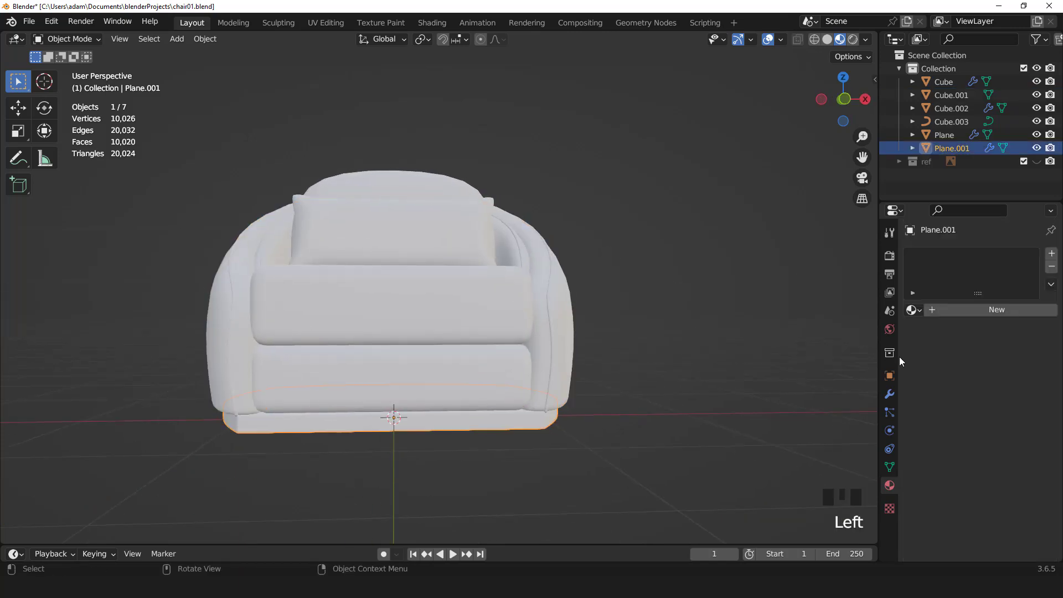
left_click(968, 308)
scroll(992, 391, "down", 3)
left_click(1007, 427)
left_click_drag(1025, 301, 1026, 335)
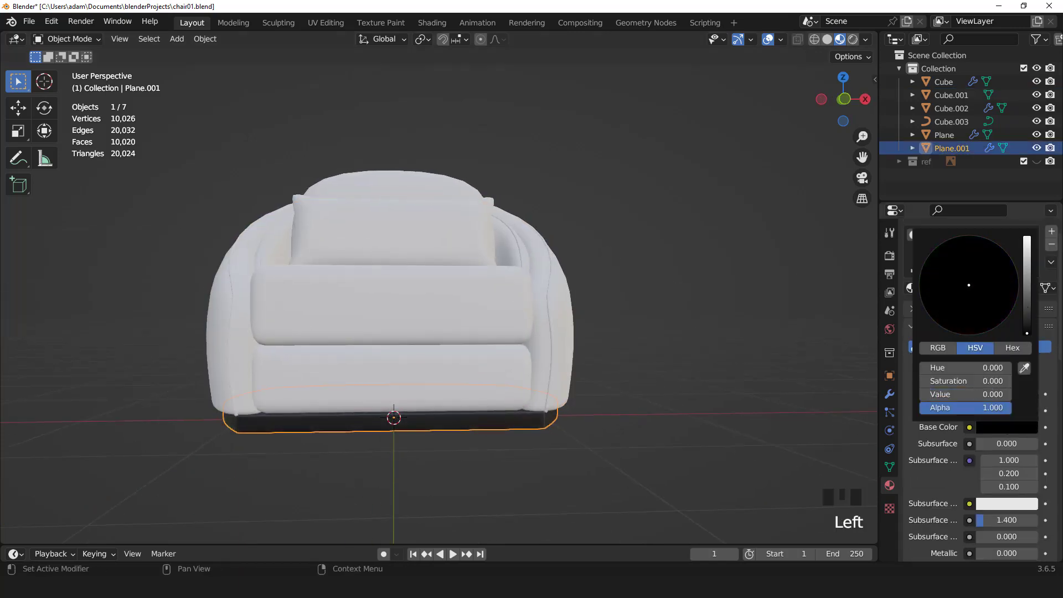
scroll(995, 483, "down", 5)
left_click_drag(1005, 493, 991, 494)
scroll(547, 354, "down", 2)
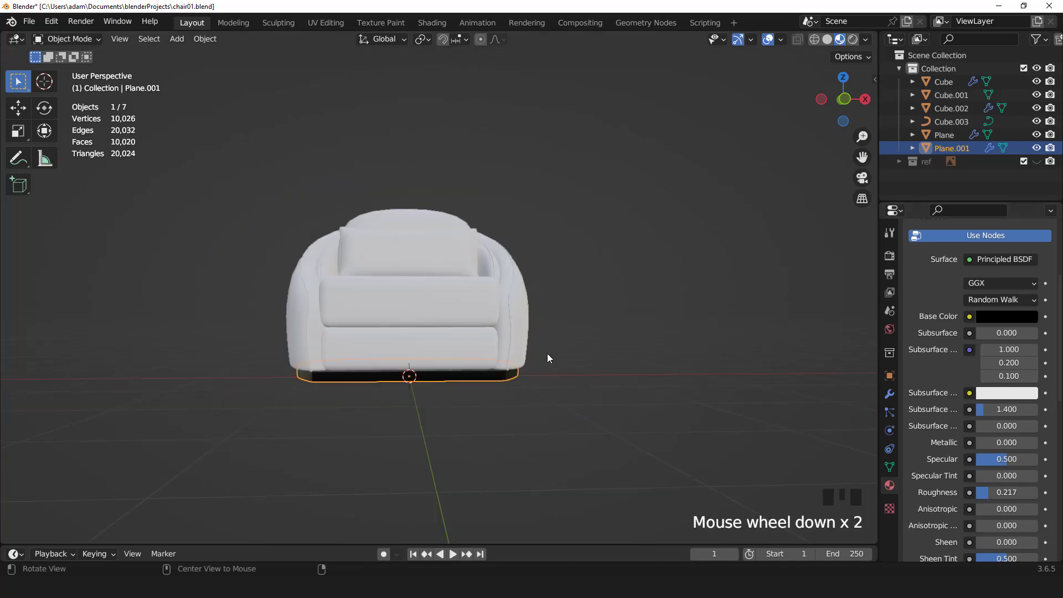
Assign the existing material named Material to the seat cushions and the pillow.
middle_click_drag(547, 353, 620, 362)
scroll(503, 325, "up", 1)
left_click(504, 331)
left_click(911, 309)
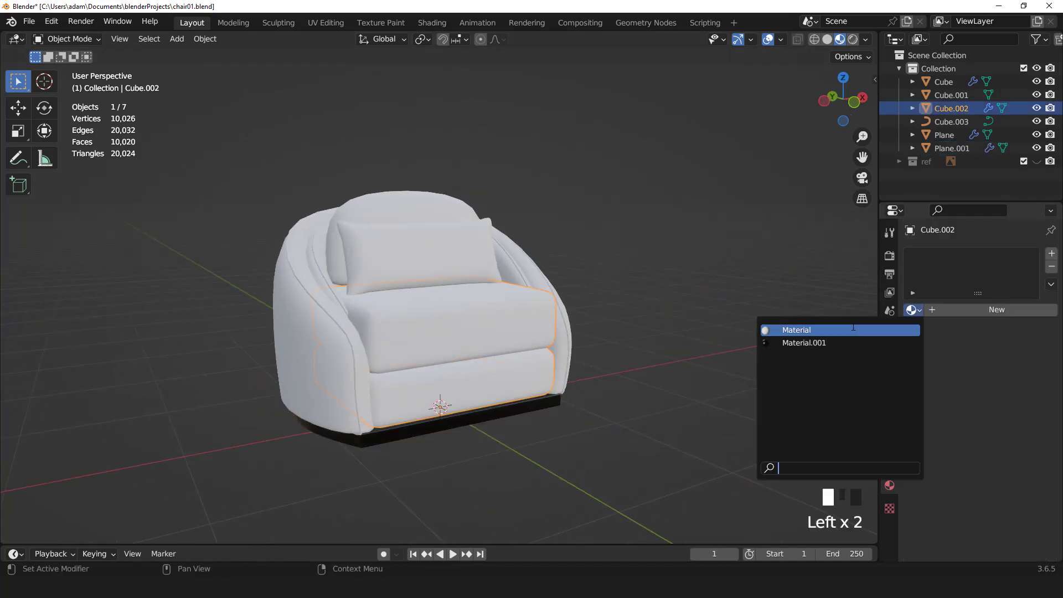
left_click(781, 330)
left_click(471, 252)
left_click(912, 310)
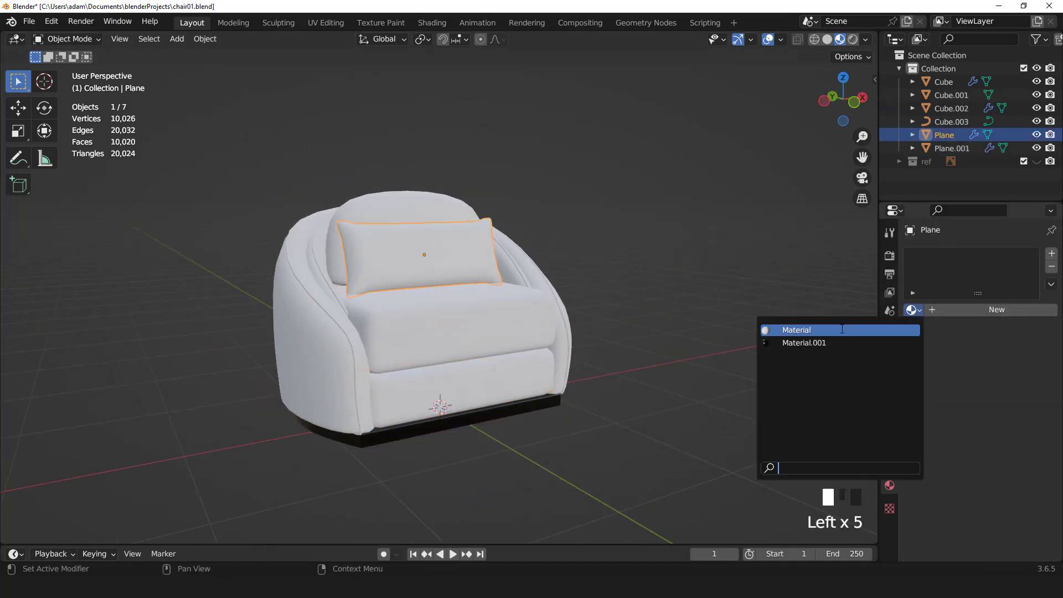
left_click(830, 330)
Assign the existing material named Material to the back cushion and the seam curve.
left_click(452, 209)
left_click(911, 309)
left_click(886, 330)
scroll(656, 280, "down", 1)
scroll(536, 281, "up", 4)
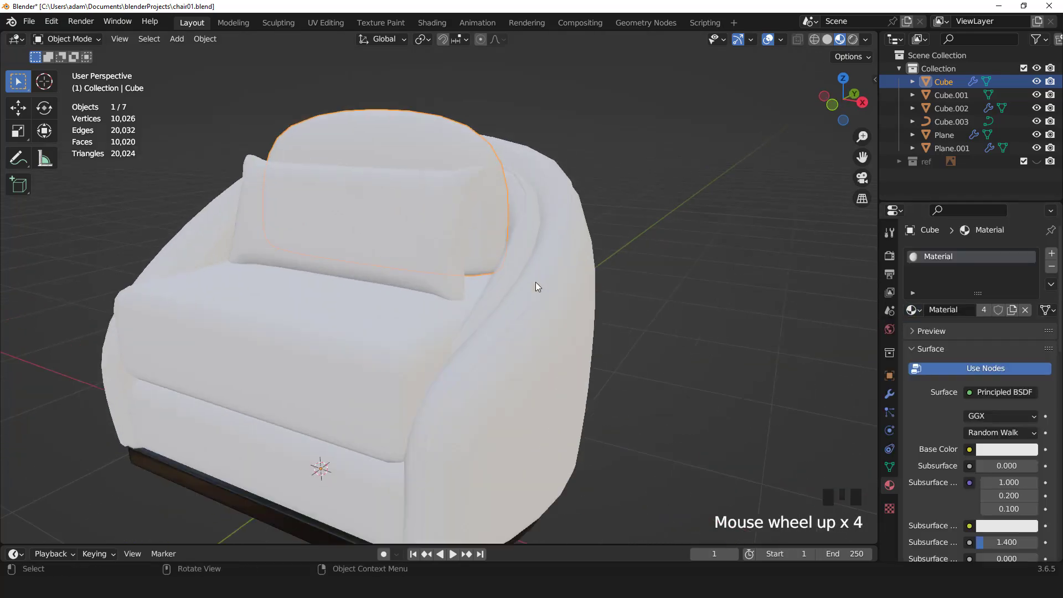
middle_click_drag(536, 281, 627, 294)
left_click(631, 297)
left_click(911, 310)
left_click(806, 330)
scroll(720, 269, "down", 2)
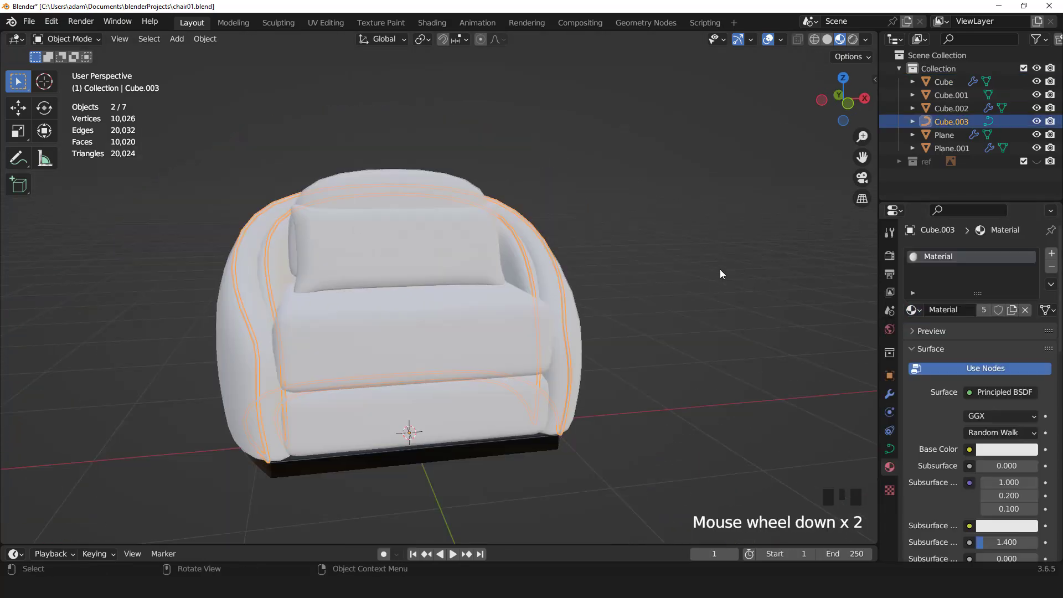
Set the shared upholstery material's base color to beige with hue 0.095, saturation 0.535 and value 0.523.
middle_click_drag(720, 269, 742, 277)
left_click(1007, 449)
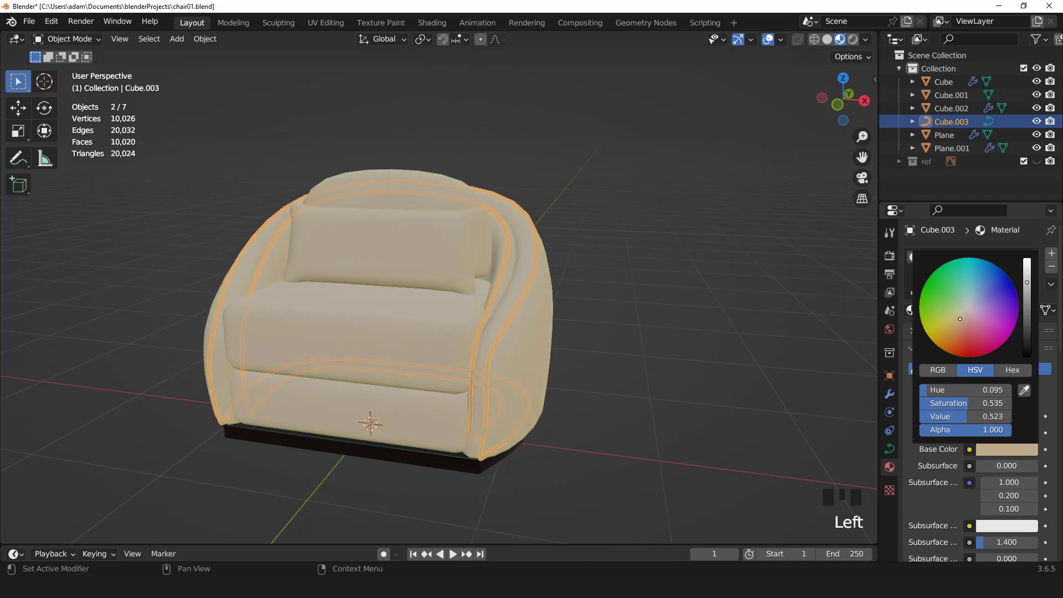